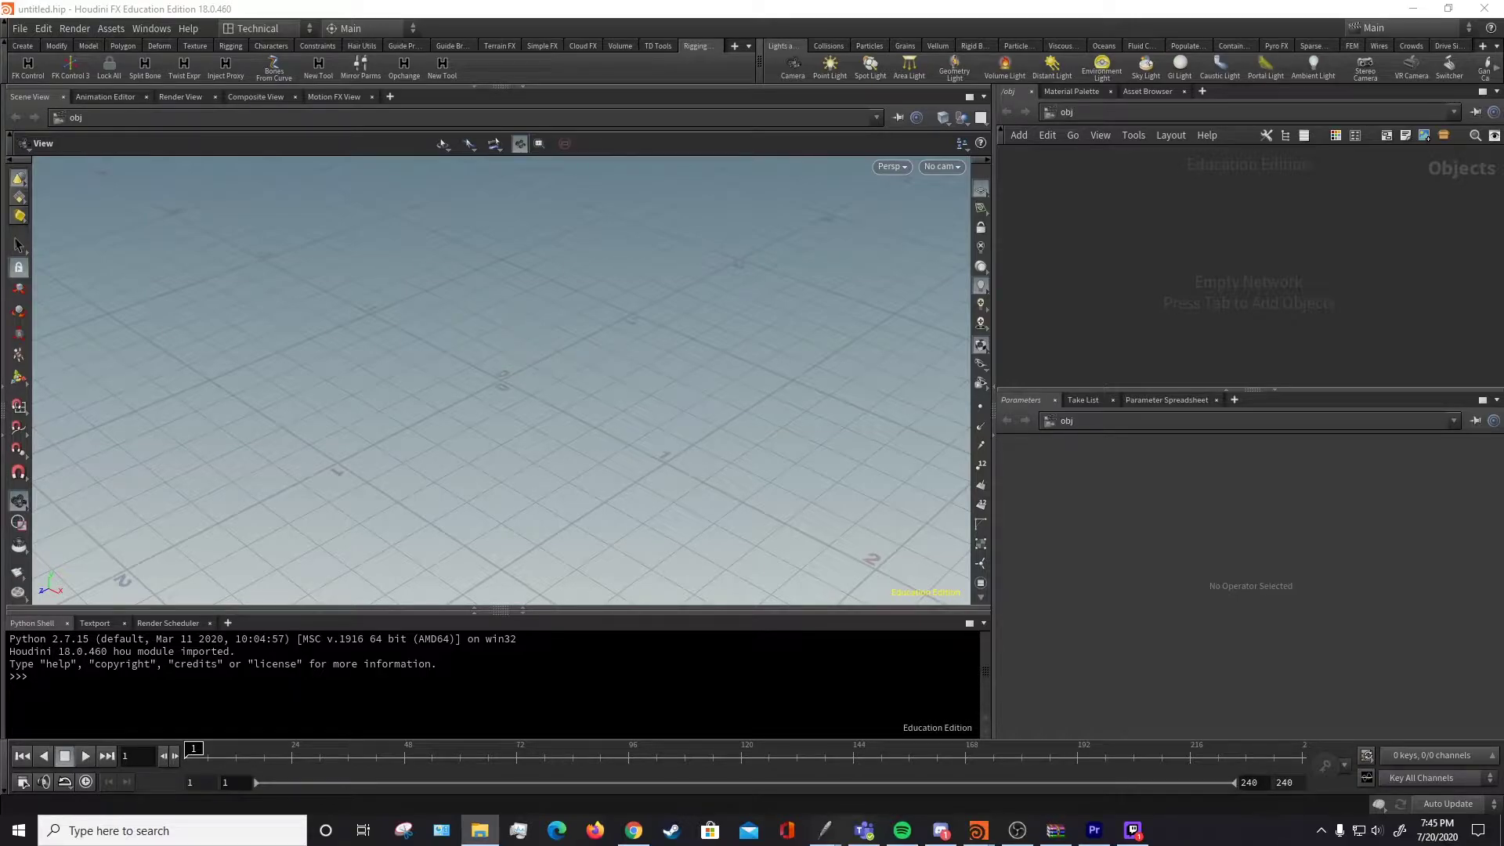
In File Explorer, locate rig_creator.py in the Full_Rig folder under Documents\houdini18.0 and show the folder's full path
drag(0, 202, 929, 138)
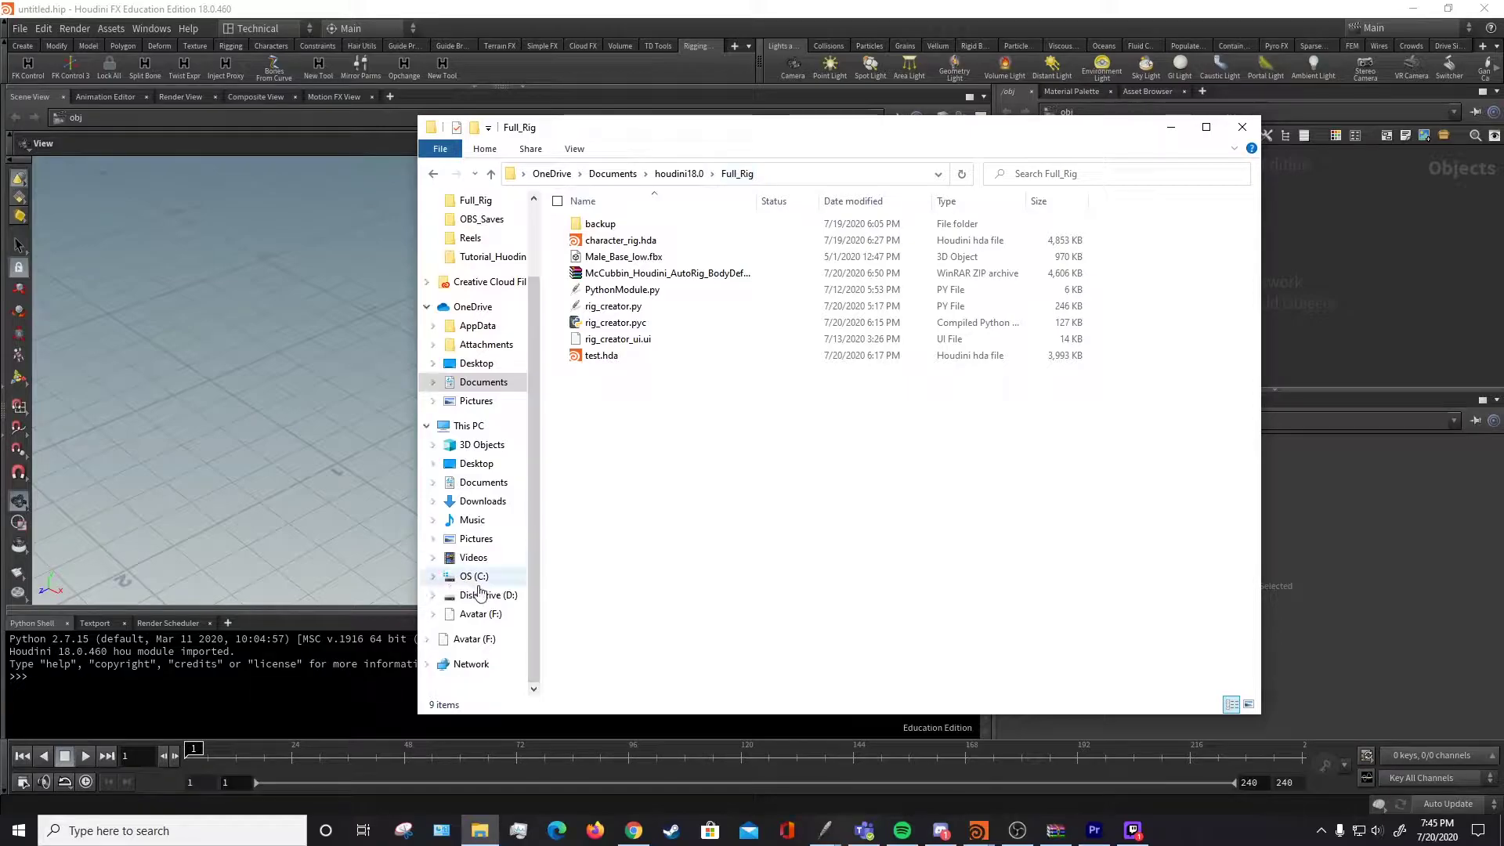
click(612, 174)
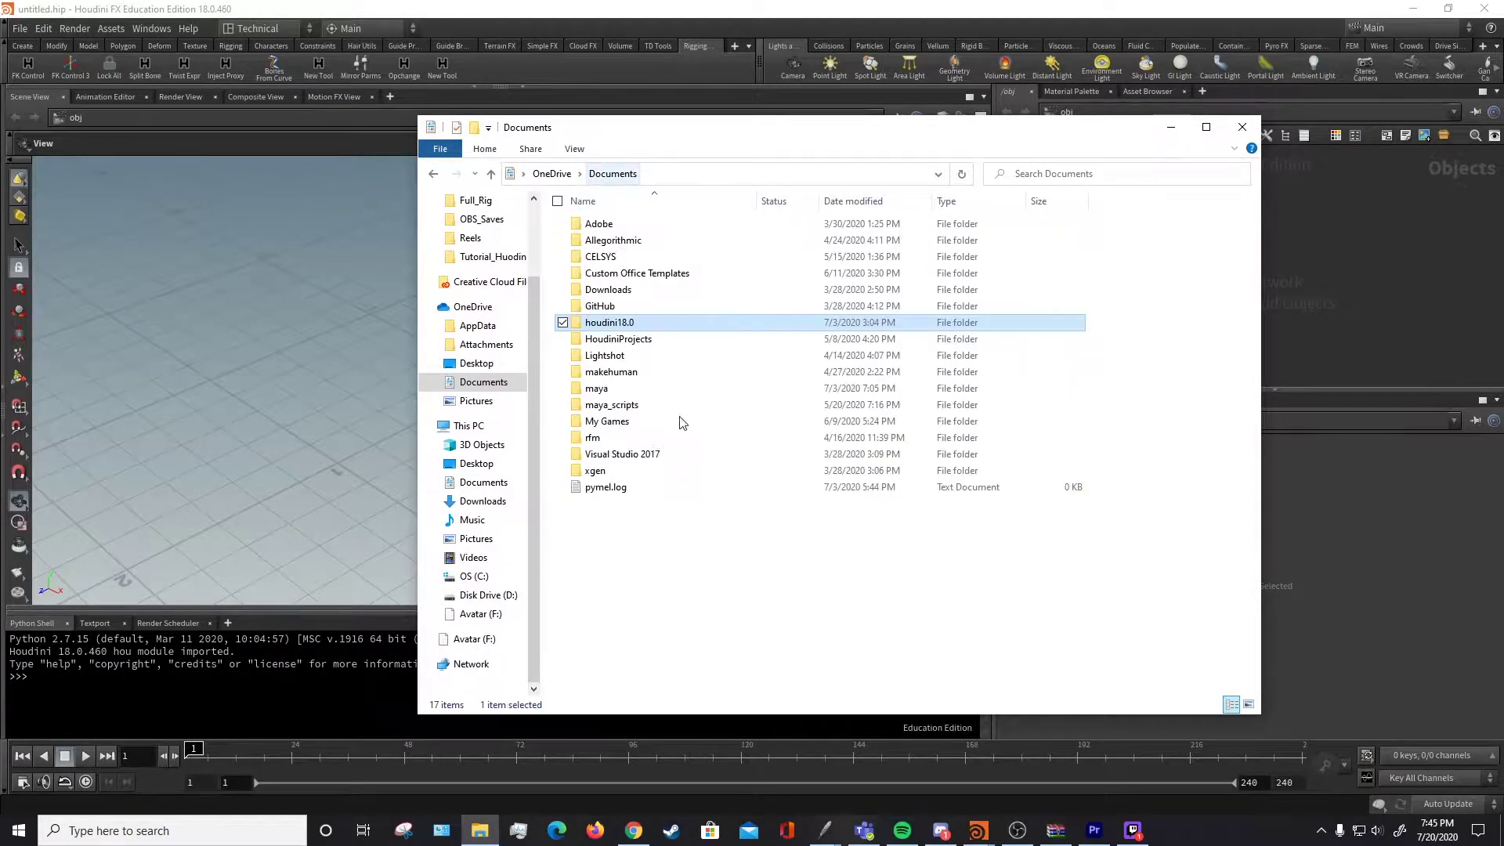
double_click(622, 324)
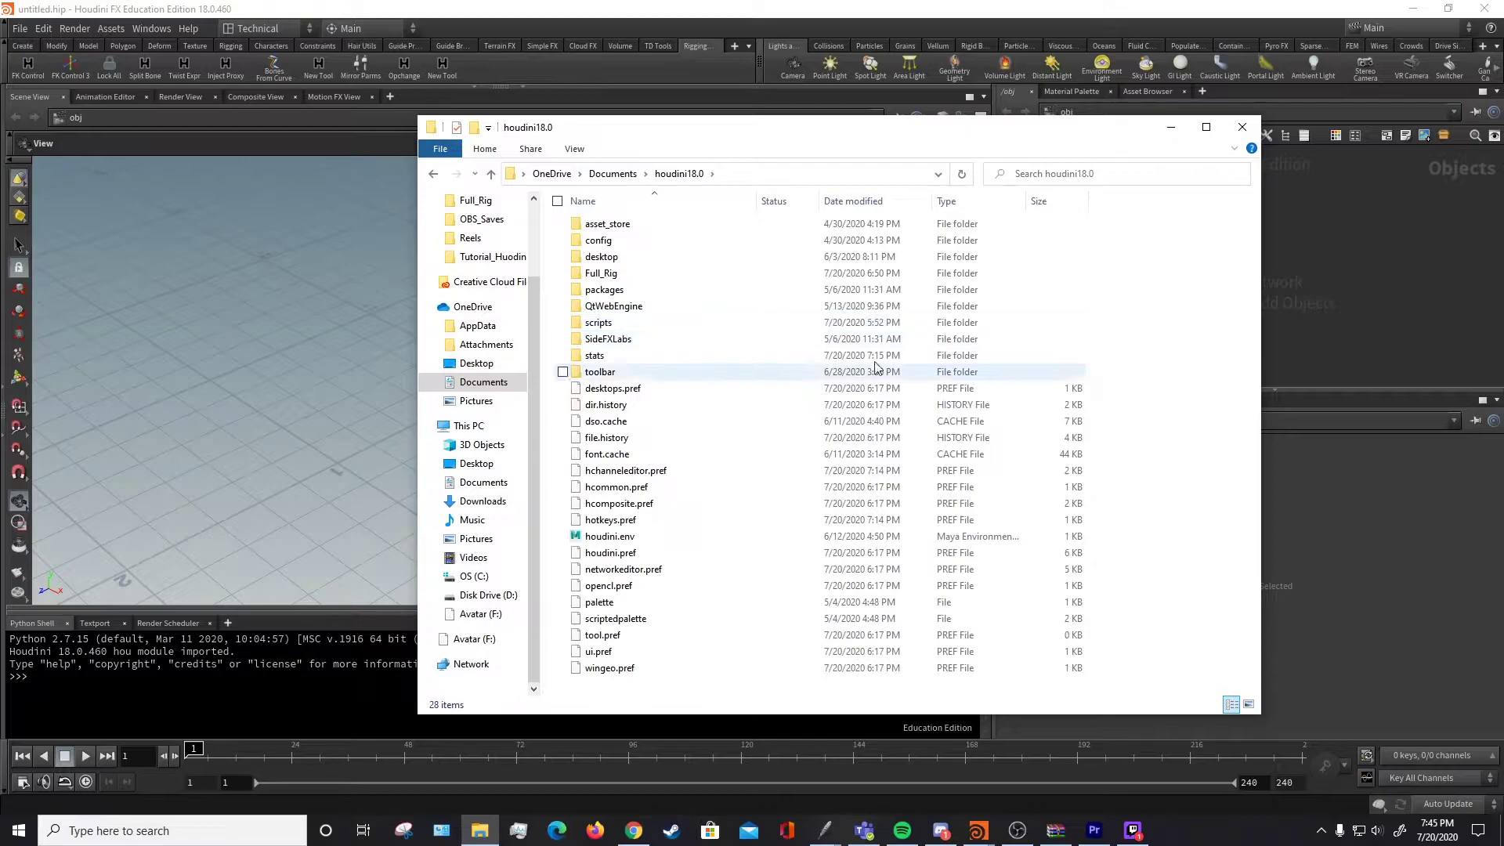
double_click(658, 280)
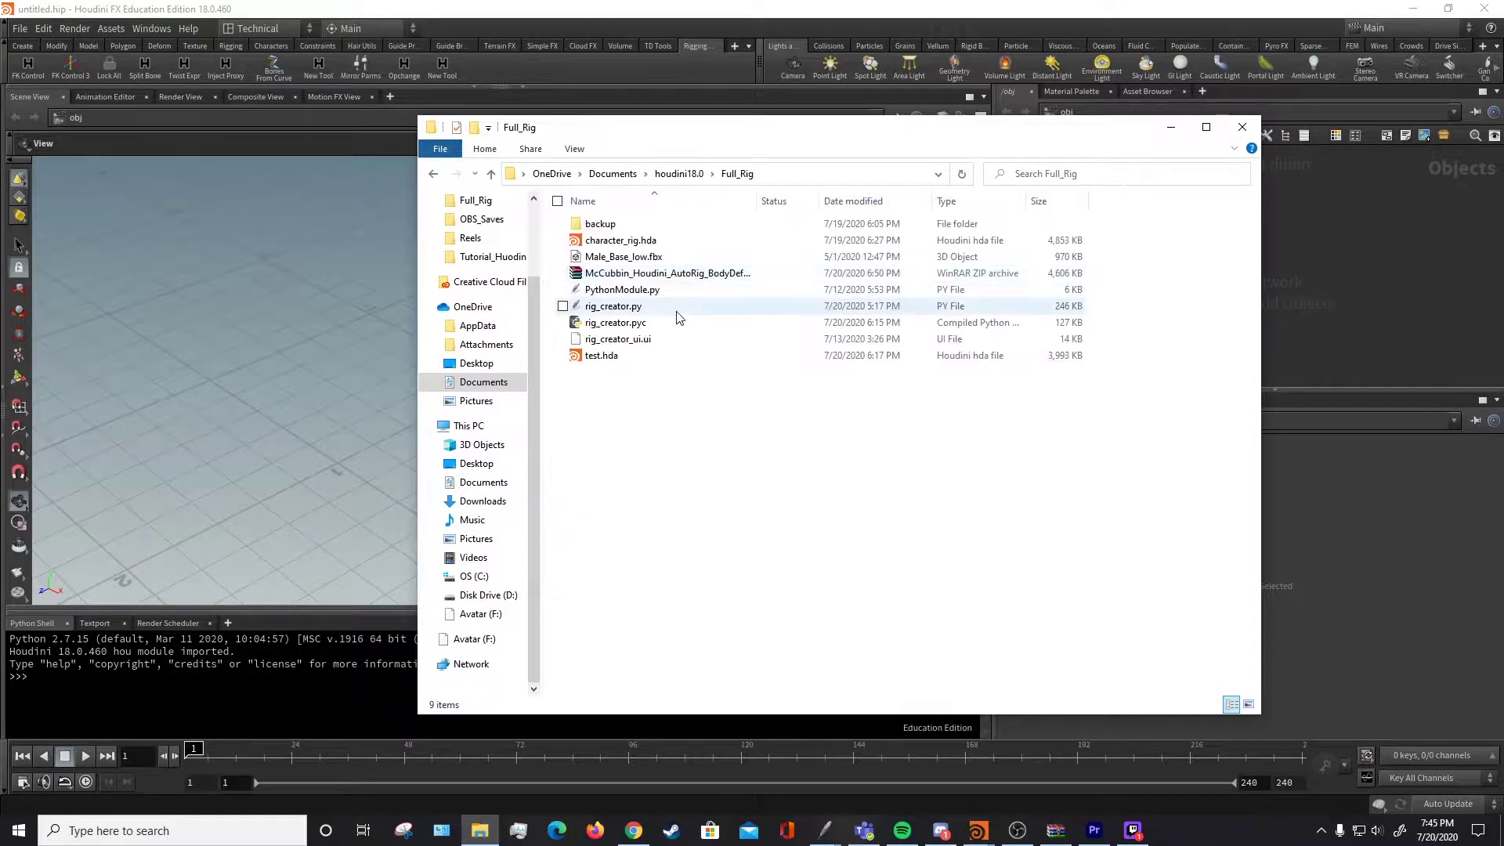
click(639, 310)
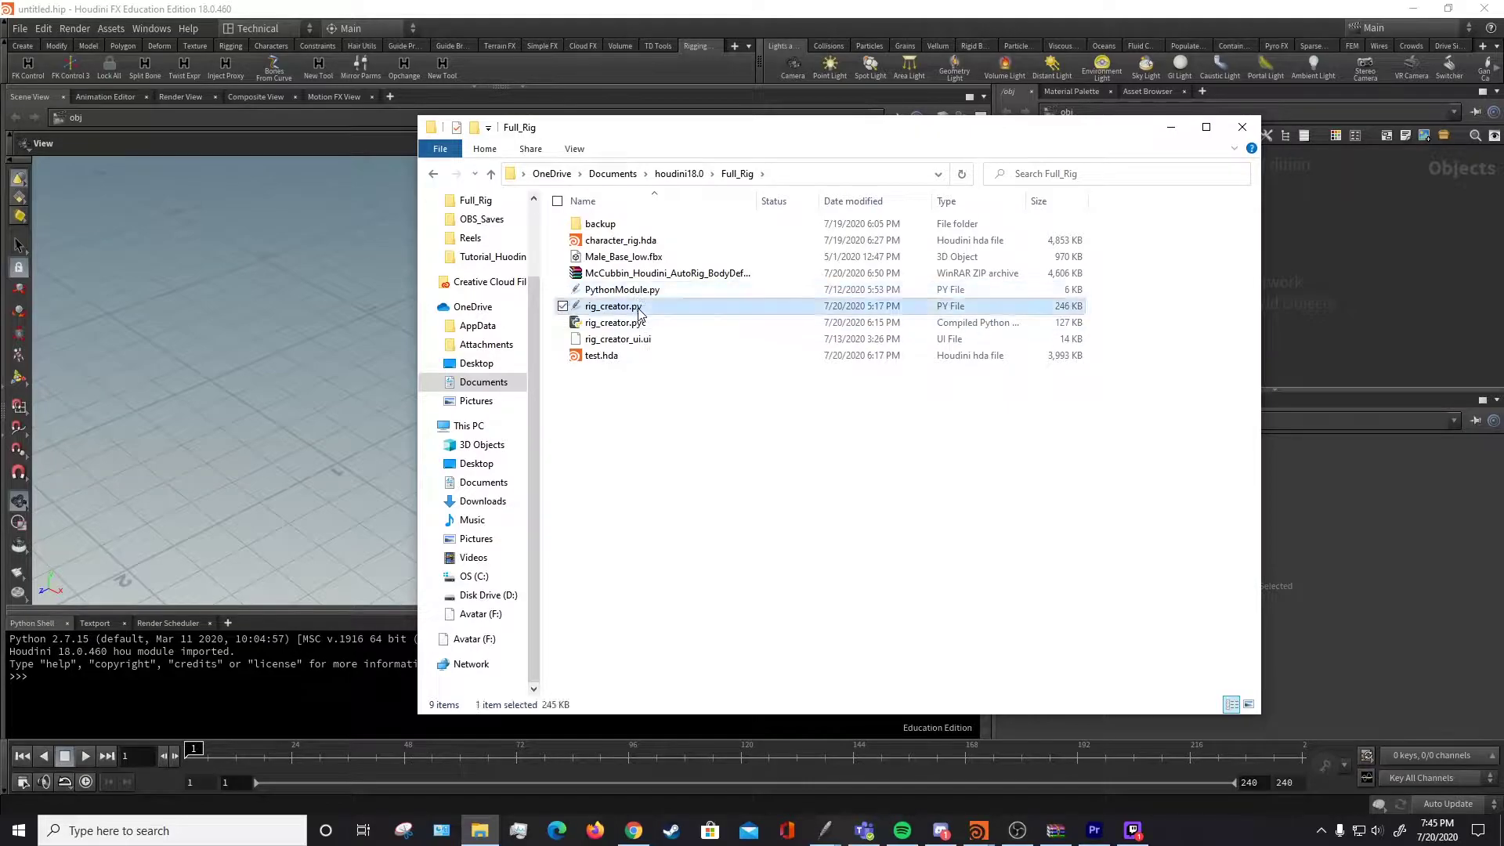
click(803, 171)
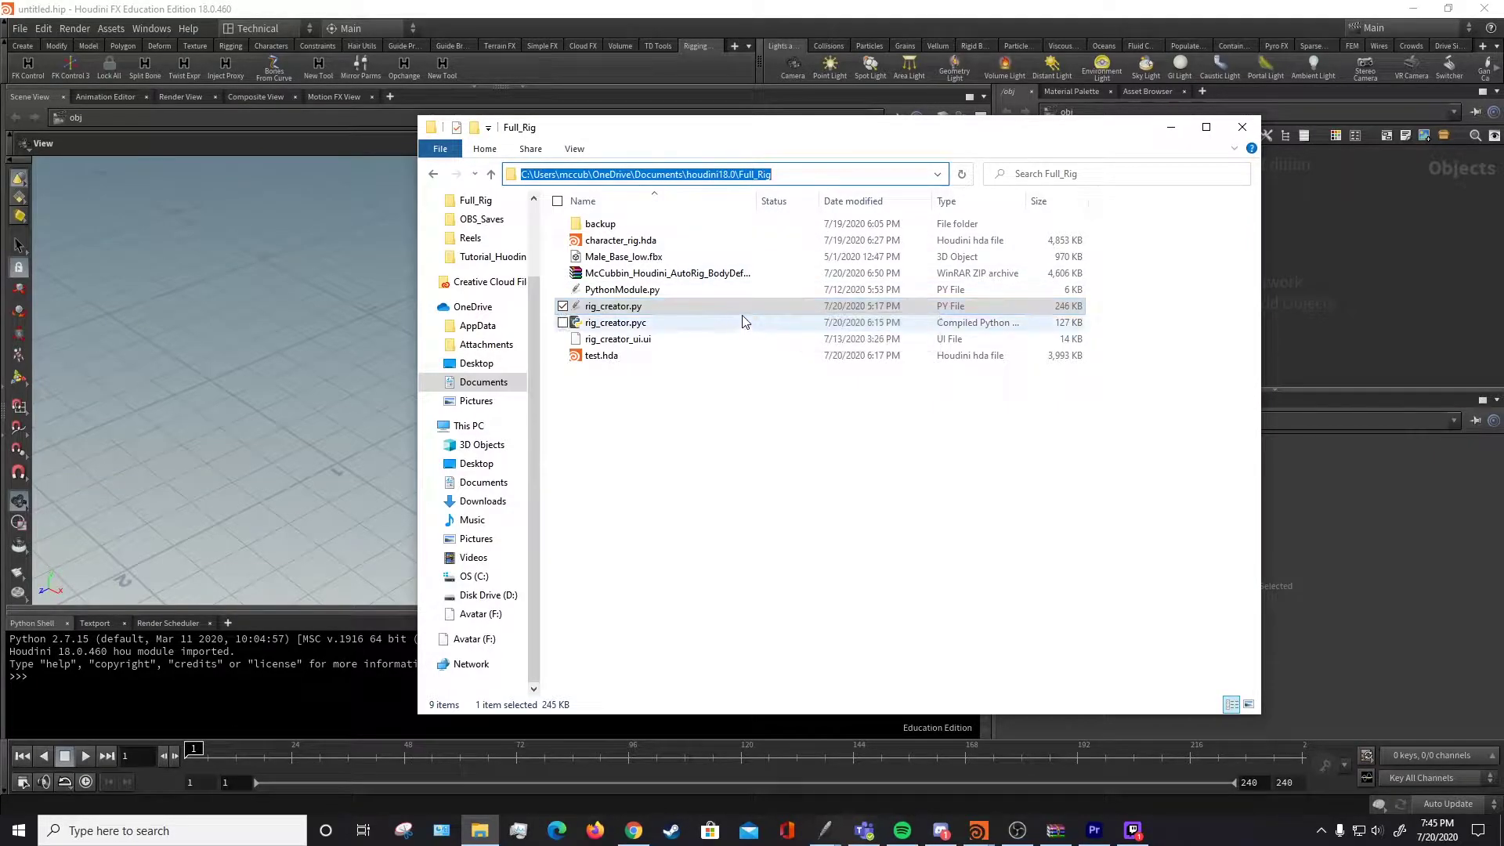
drag(1021, 142, 0, 157)
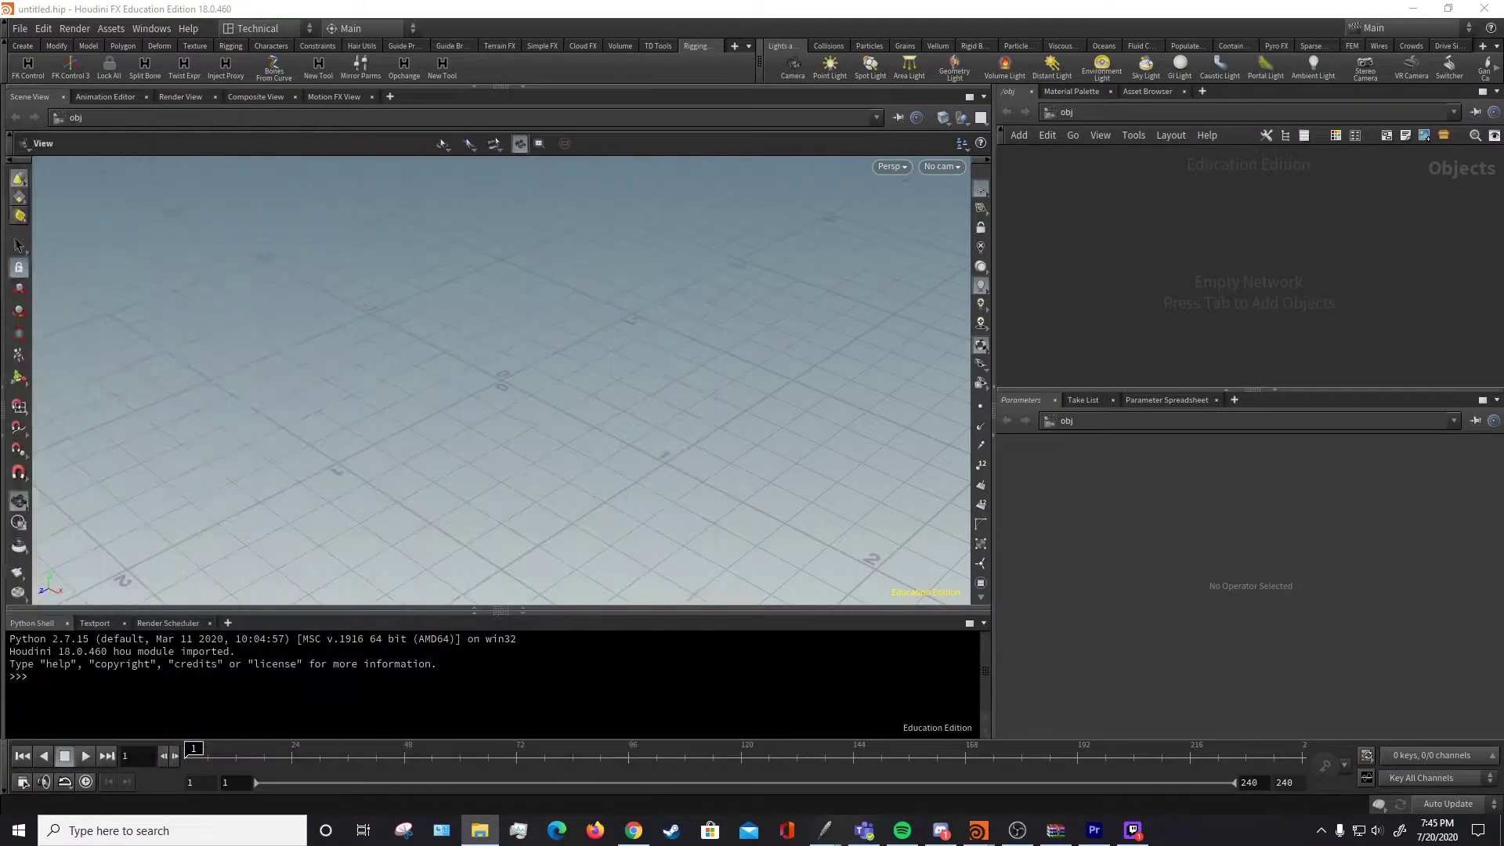
Switch to rig_creator.py in Wing and copy the shelf-tool launch code, from the script_folder line through rig_creator.run()
mouse_move(825, 830)
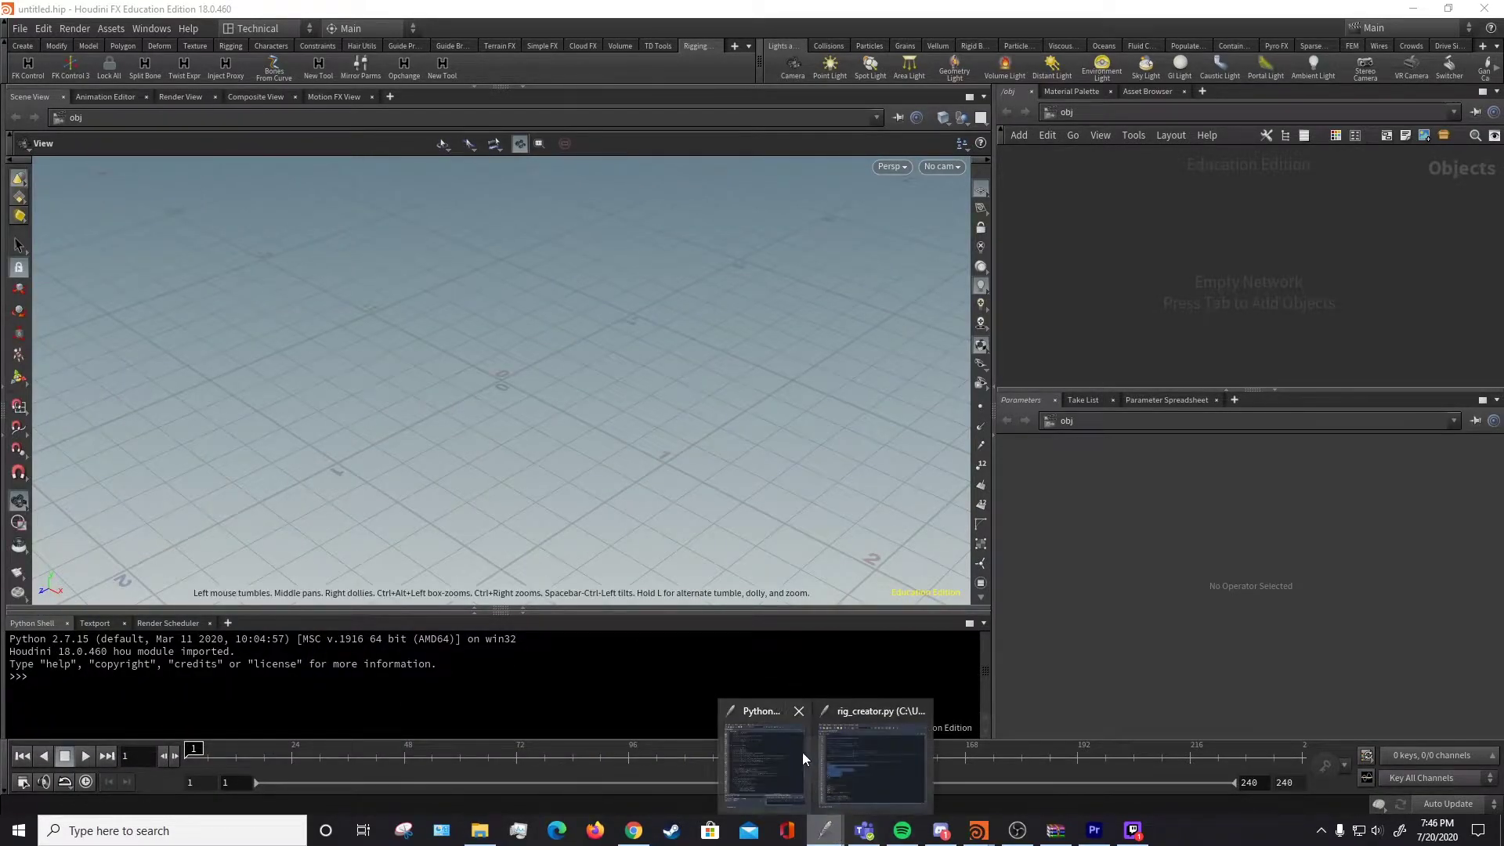
mouse_move(794, 750)
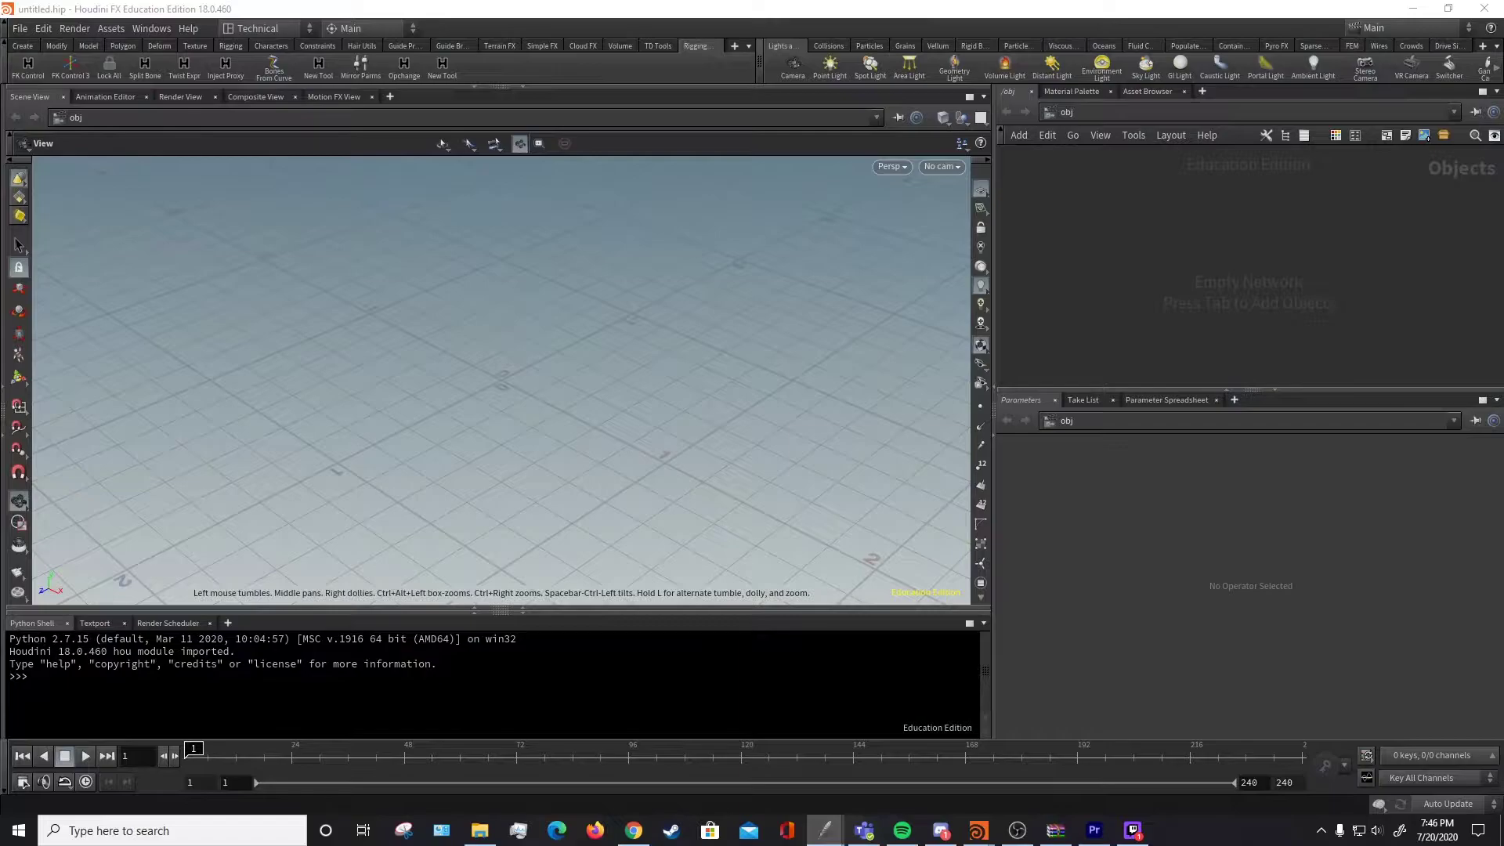
drag(1503, 235, 563, 106)
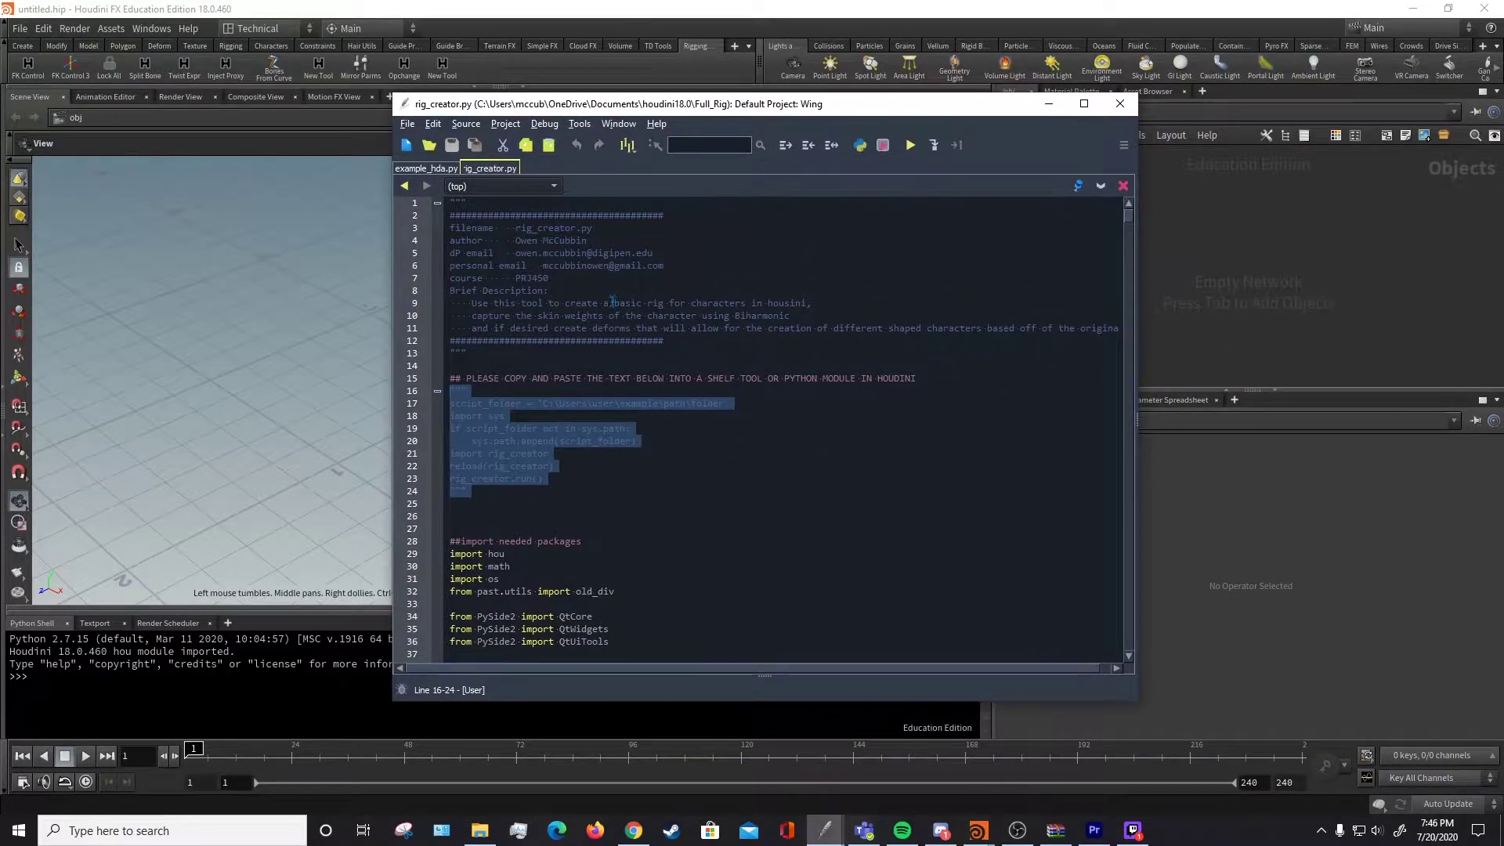
drag(448, 215, 766, 279)
click(760, 315)
click(670, 368)
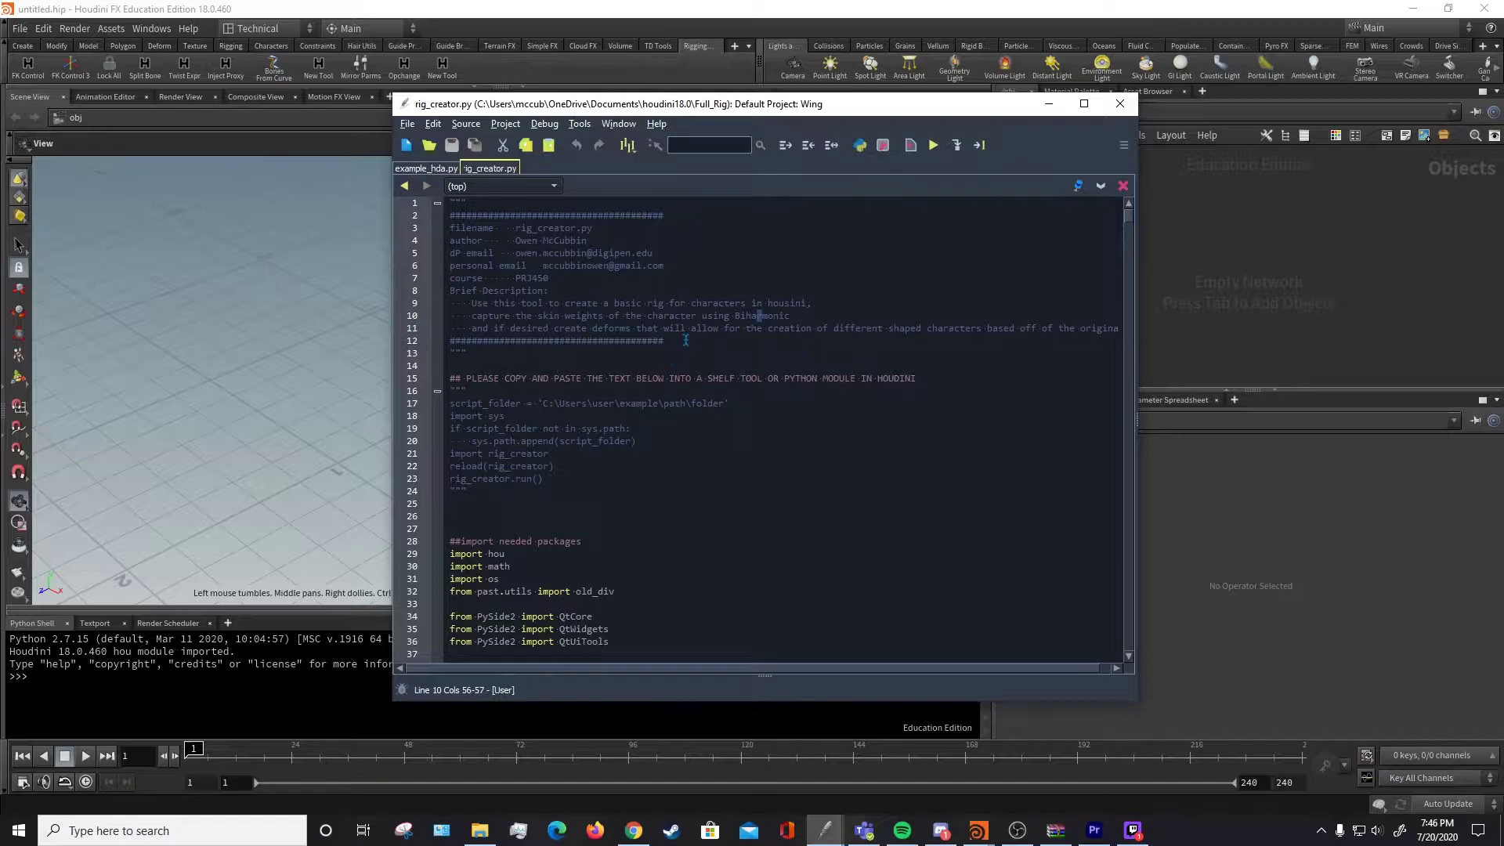
click(685, 340)
drag(558, 479, 451, 403)
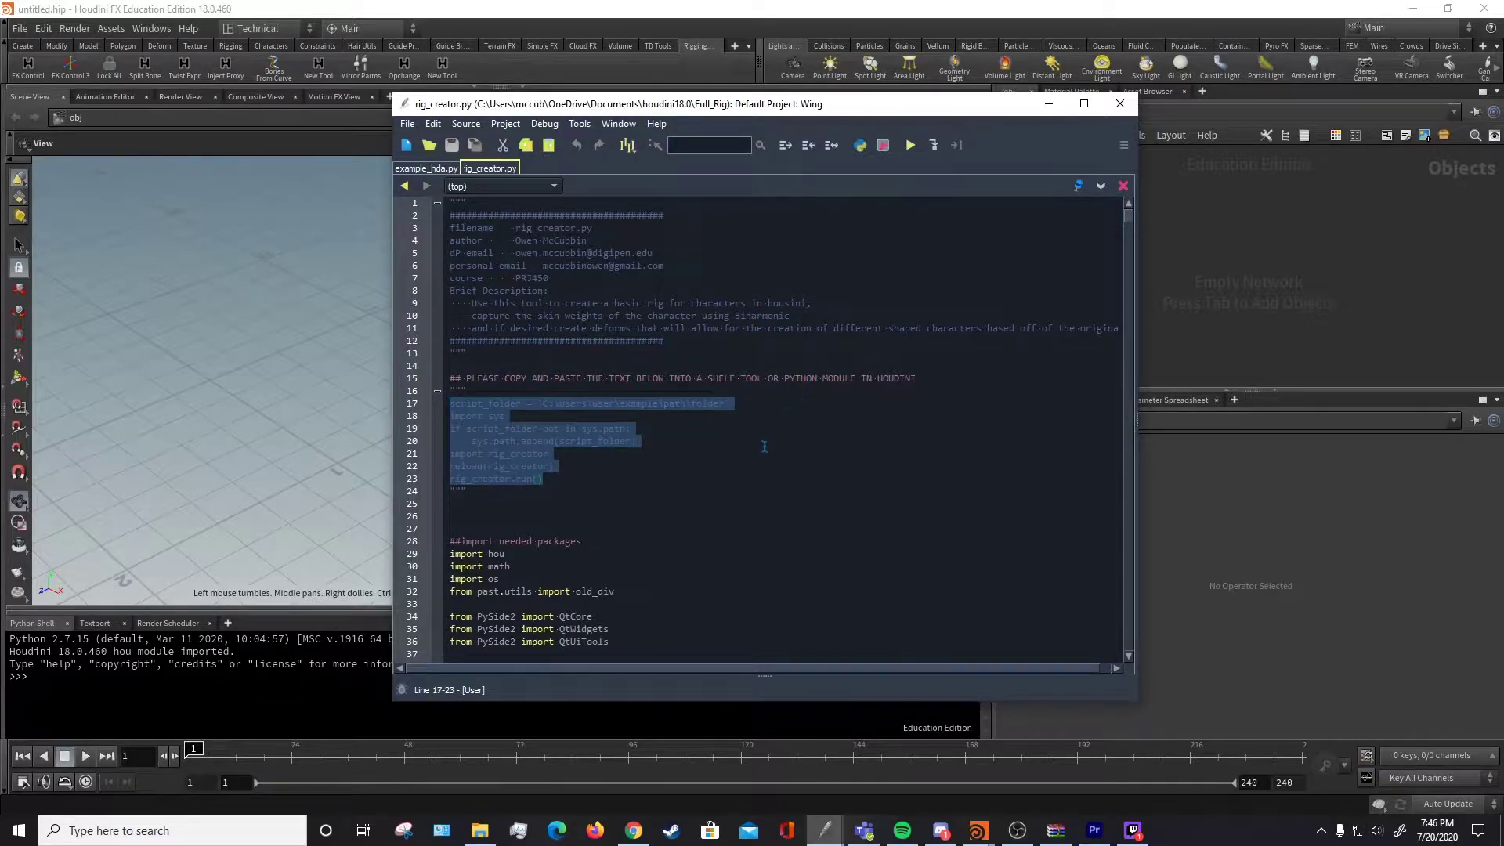
drag(543, 479, 423, 404)
key(ctrl+c)
click(1049, 104)
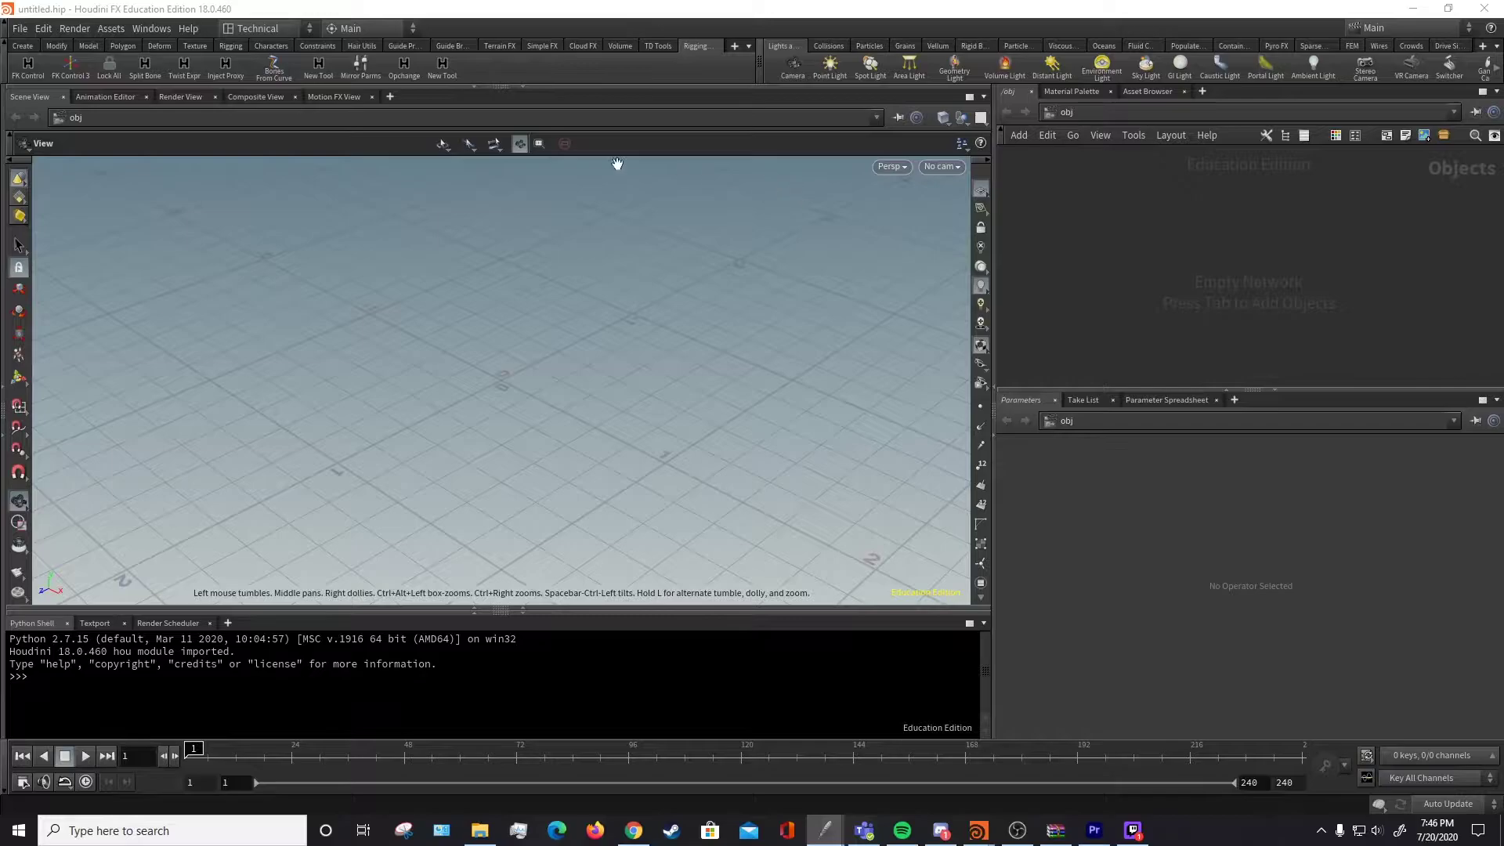
Back in Houdini, open the last New Tool on the rigging shelf for editing and paste the copied launch code as its script
click(497, 66)
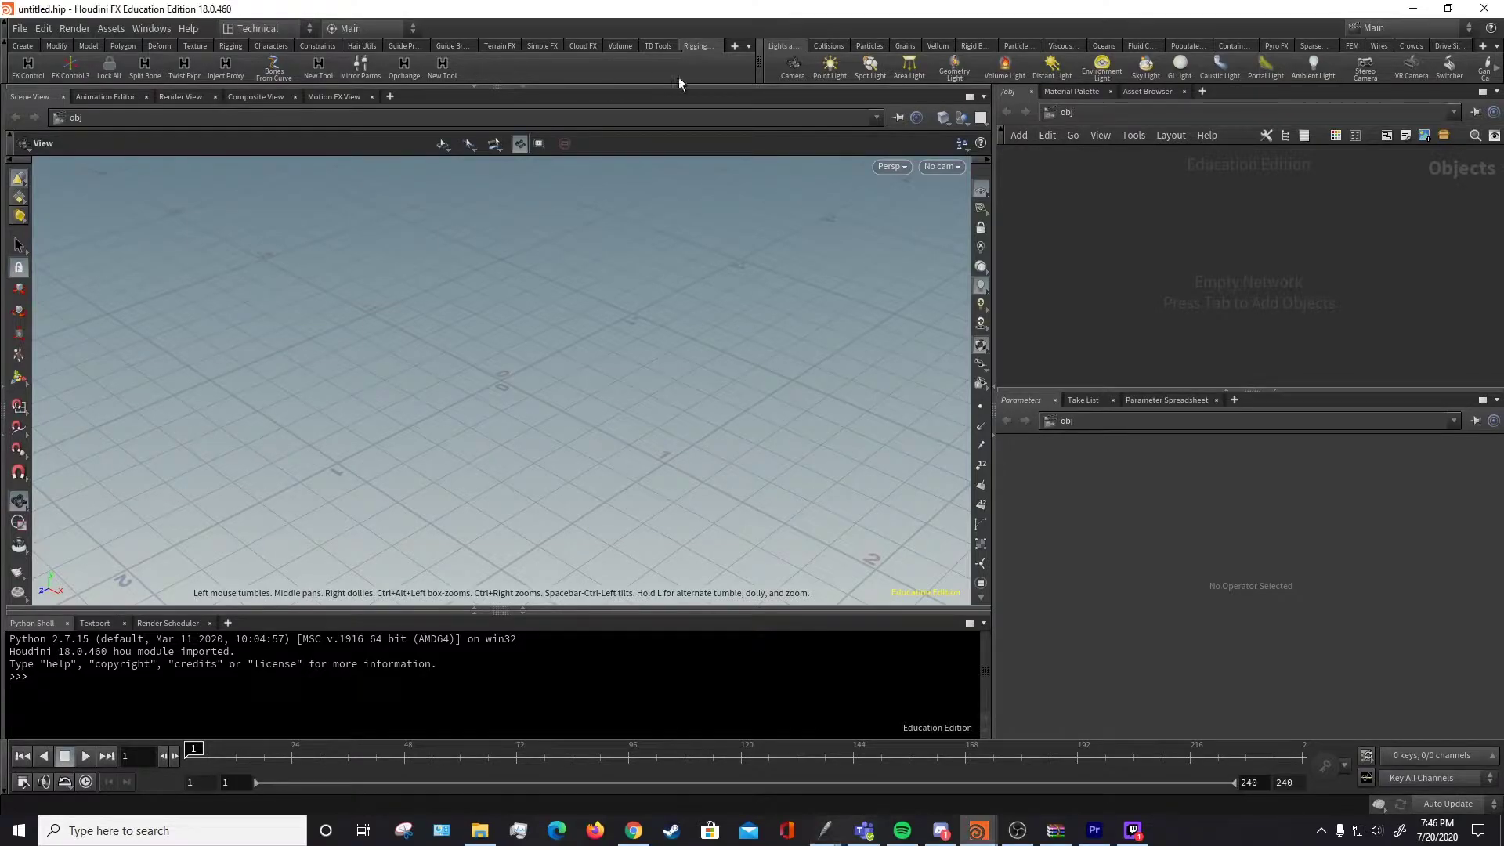
right_click(445, 69)
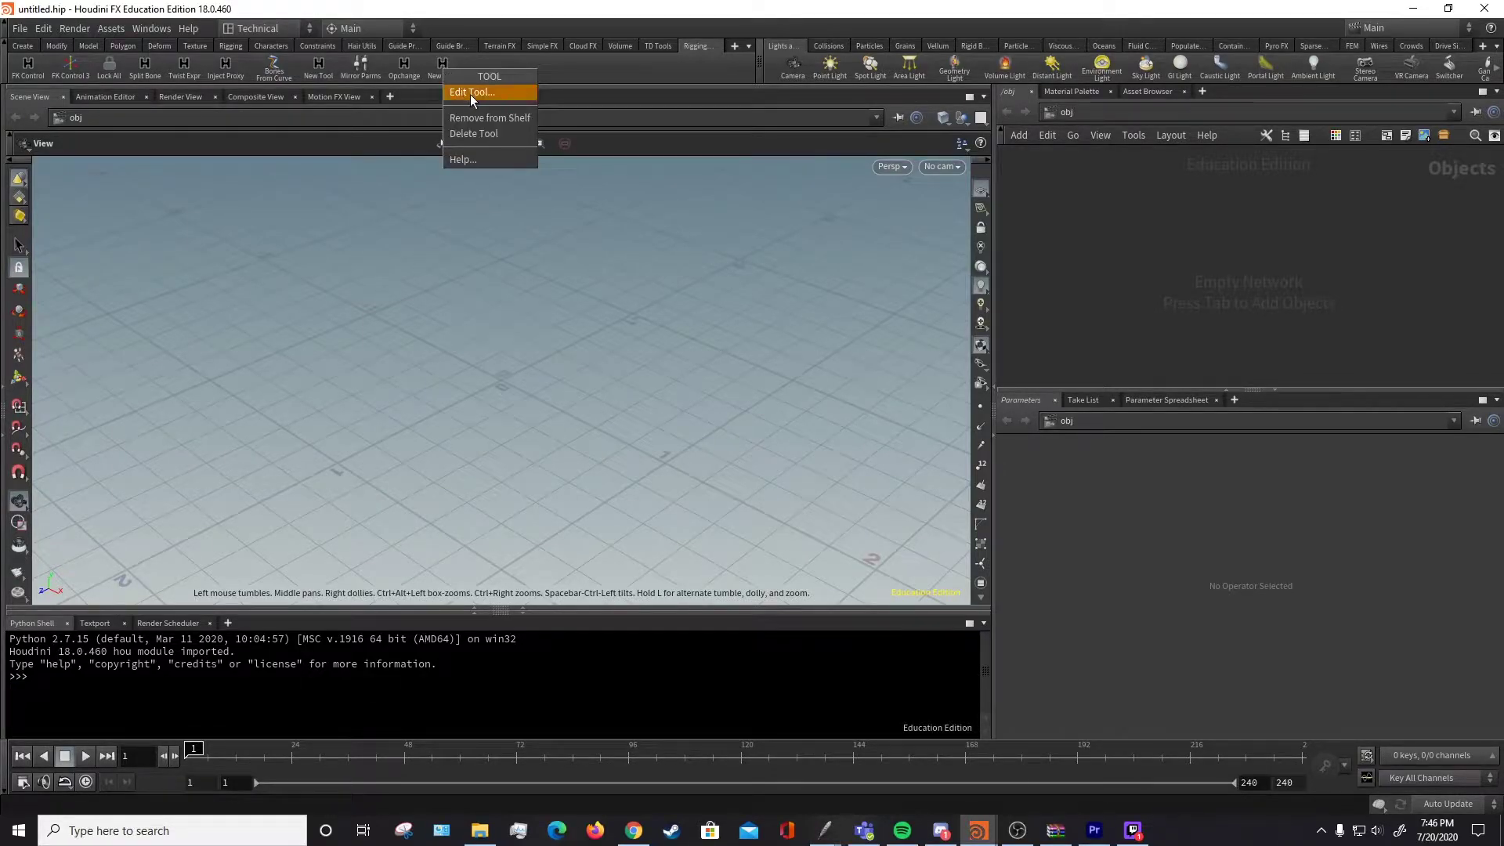
click(469, 93)
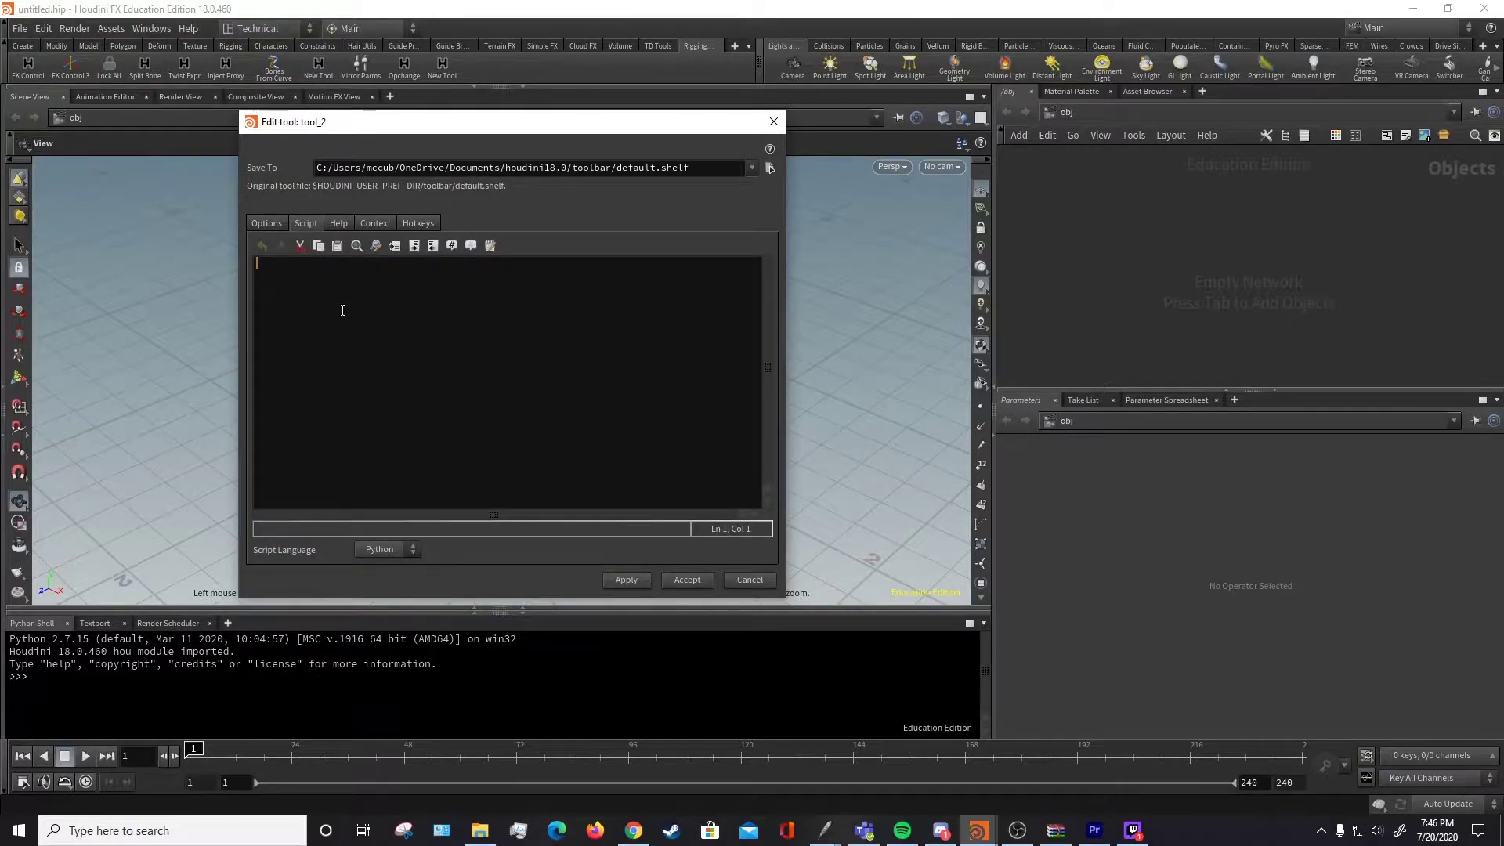
key(ctrl+v)
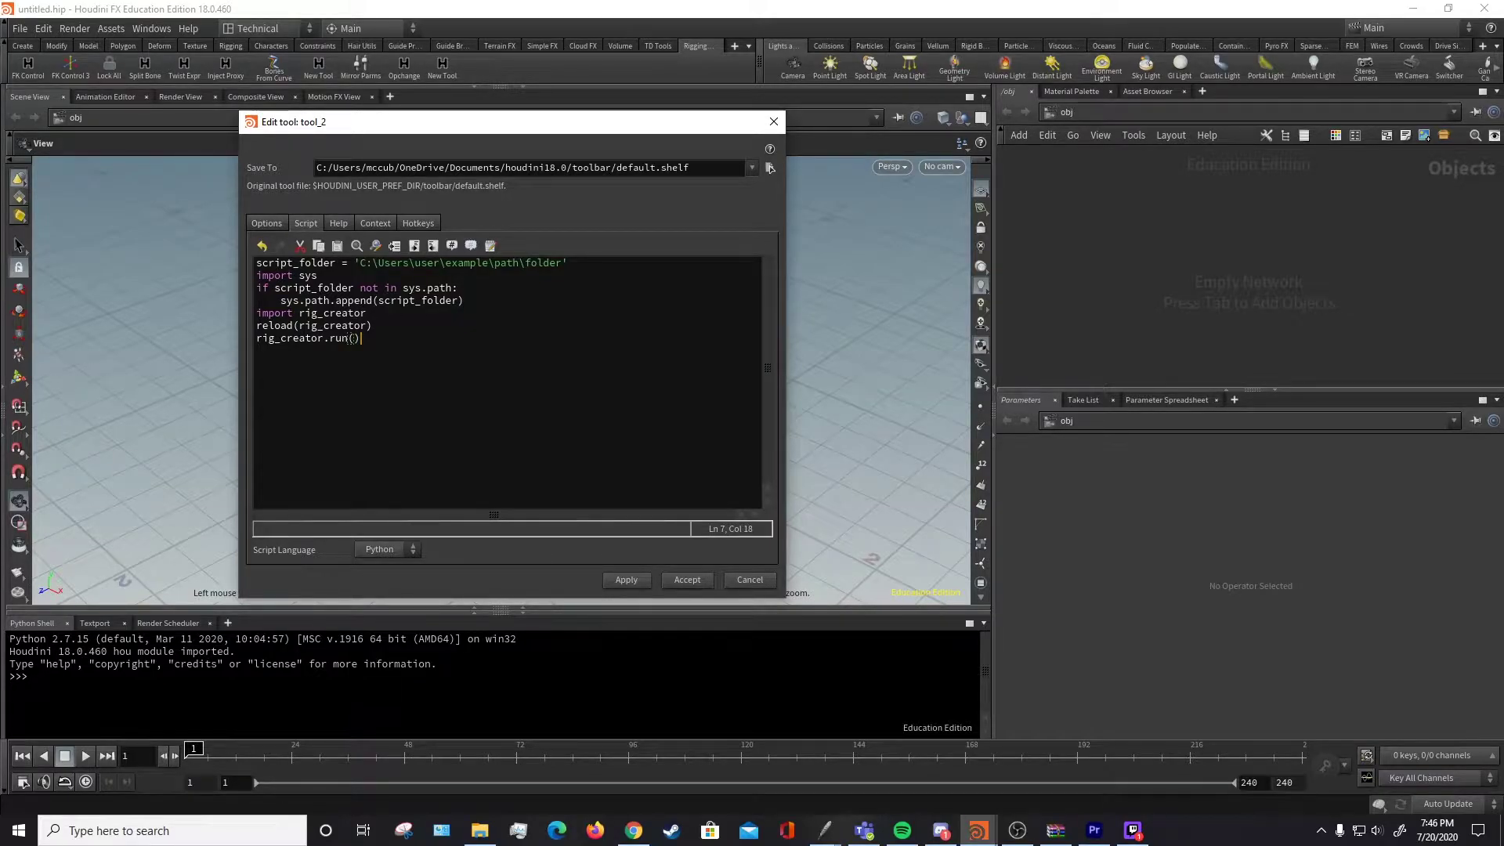
Replace the script_folder placeholder path with the Full_Rig folder's path copied from File Explorer, and accept the tool edits
click(479, 831)
drag(577, 205, 1073, 133)
click(981, 164)
key(ctrl+c)
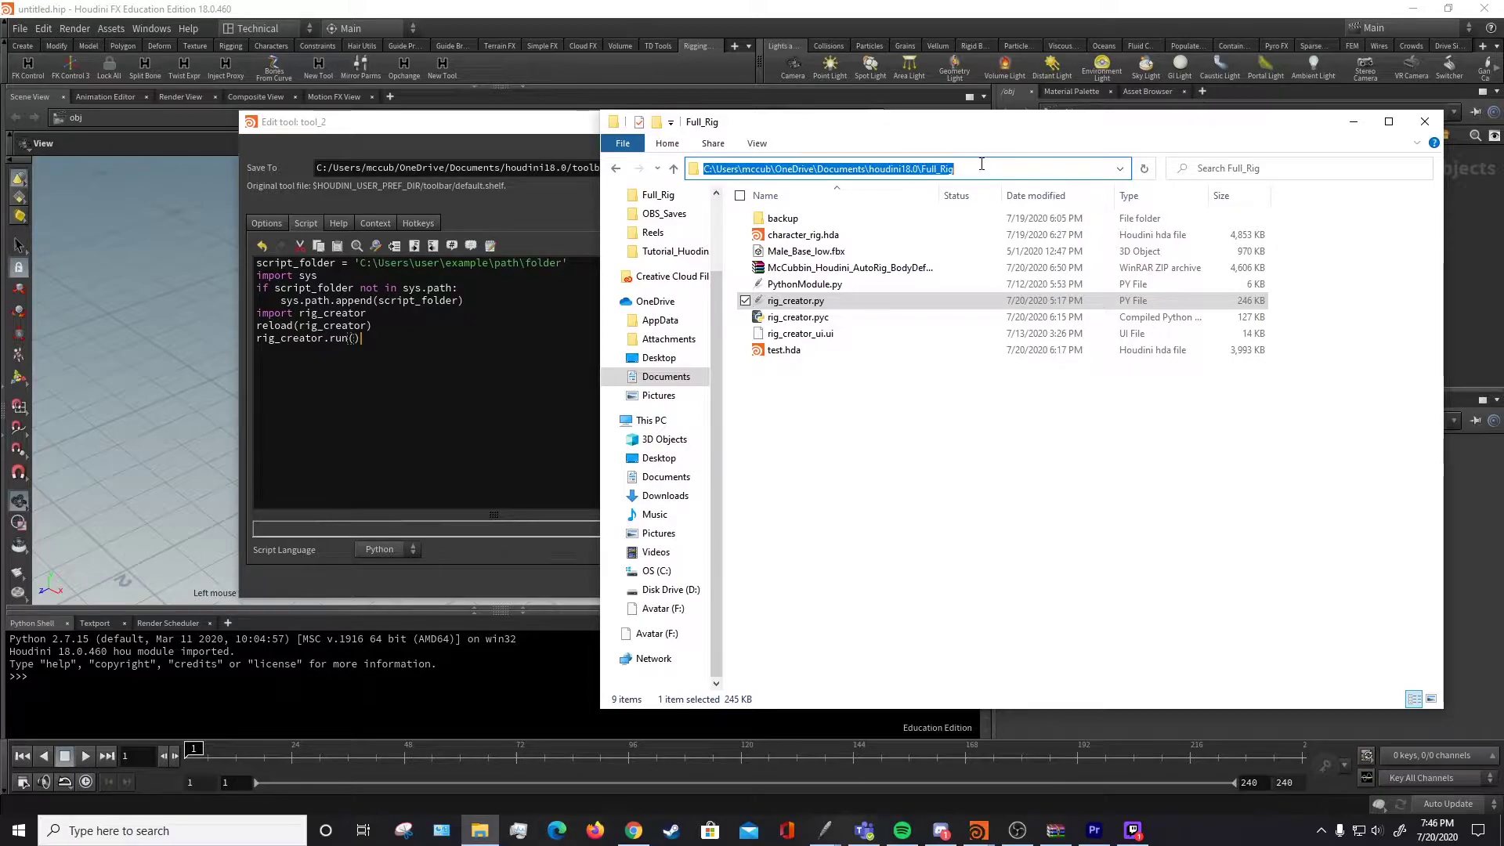
click(429, 318)
drag(563, 263, 359, 262)
key(ctrl+v)
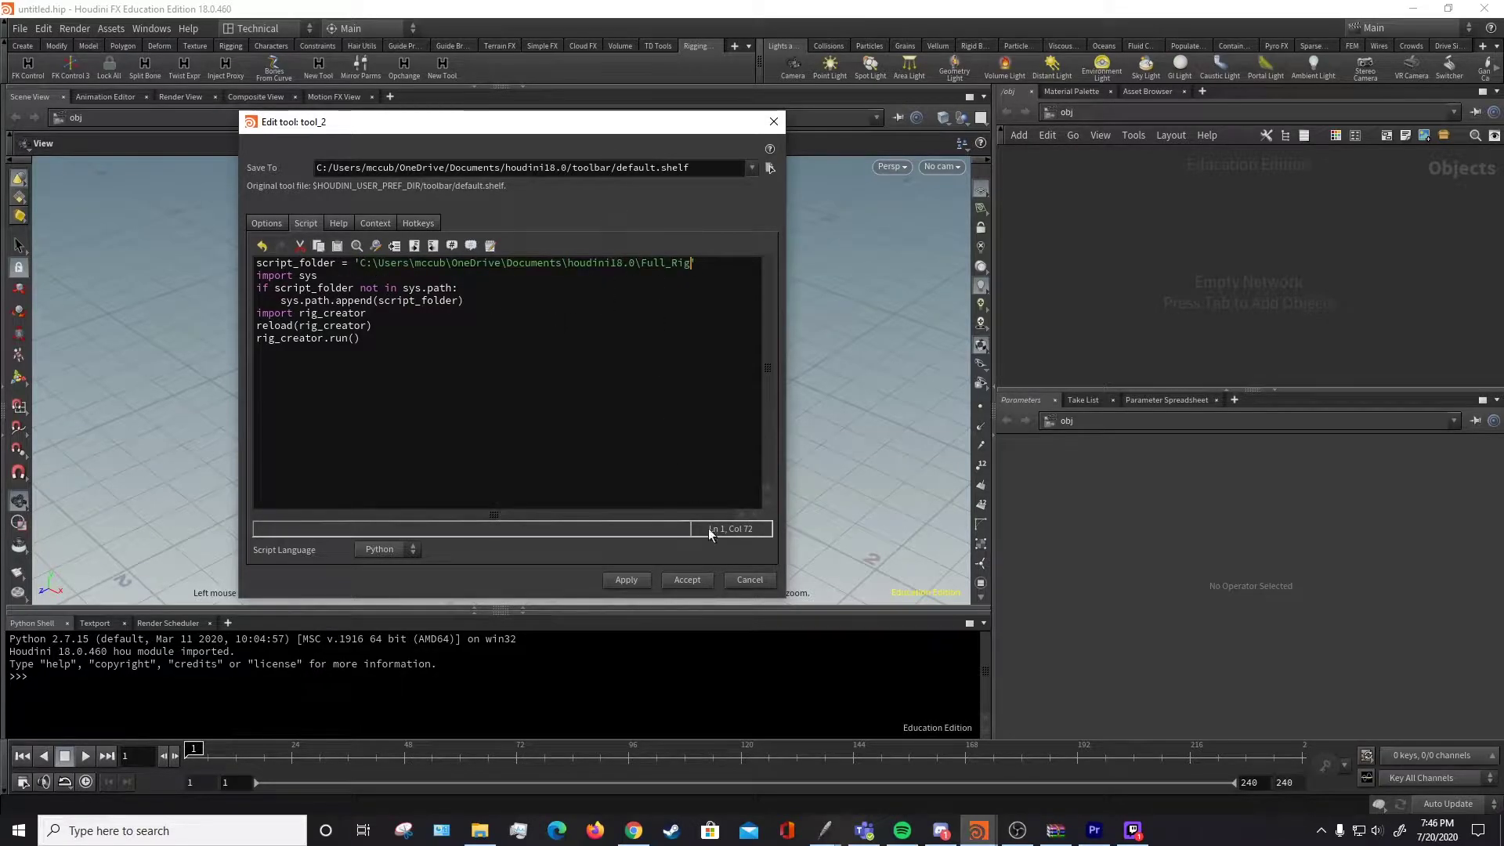
click(701, 579)
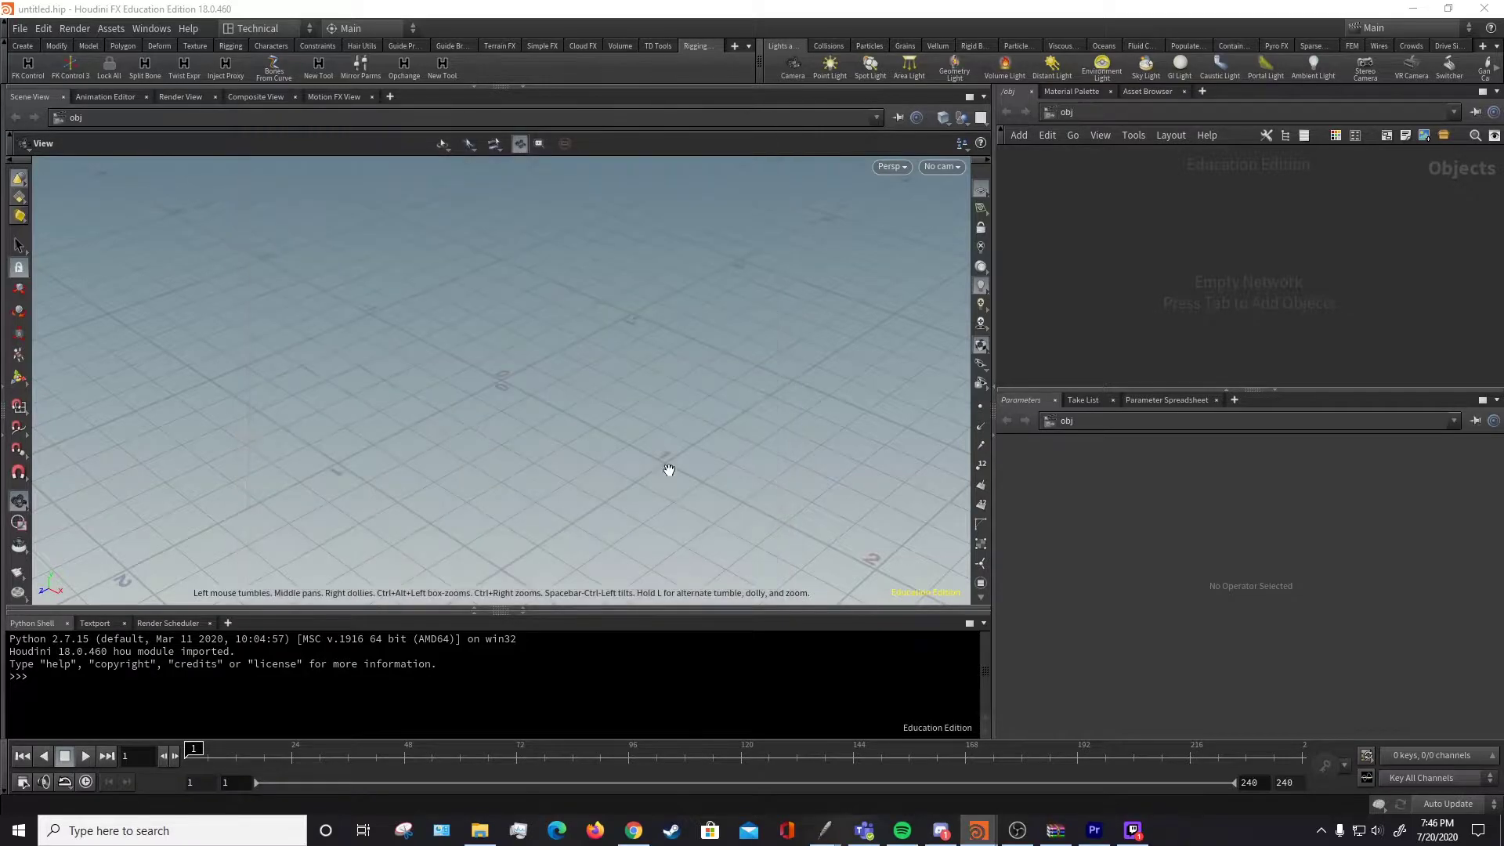
In the Rig Creator launched from the edited shelf tool, name the rig Example and choose Male_Base_low.fbx as the model
click(442, 69)
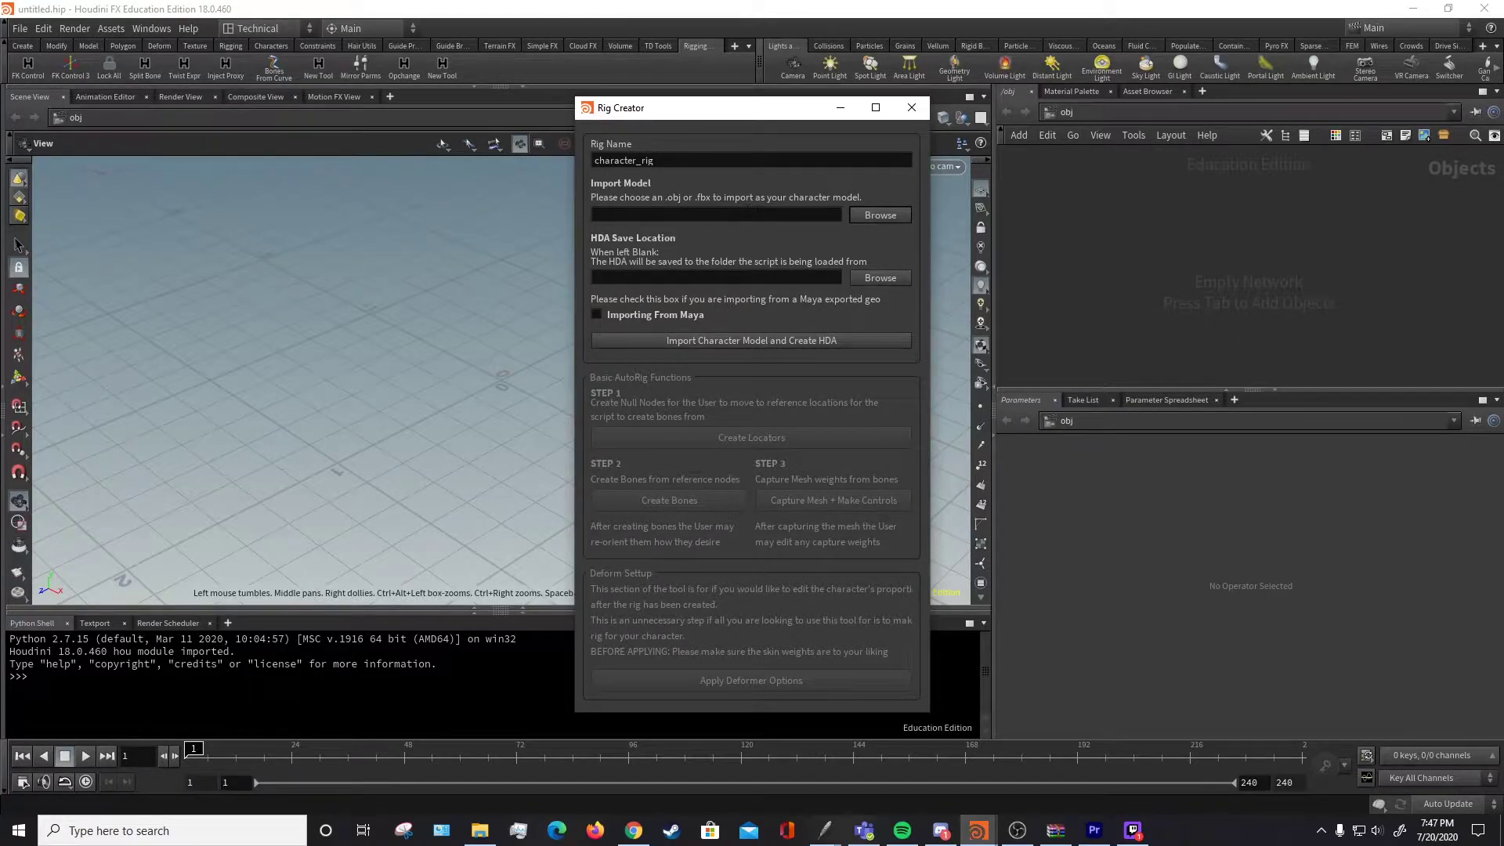
double_click(689, 160)
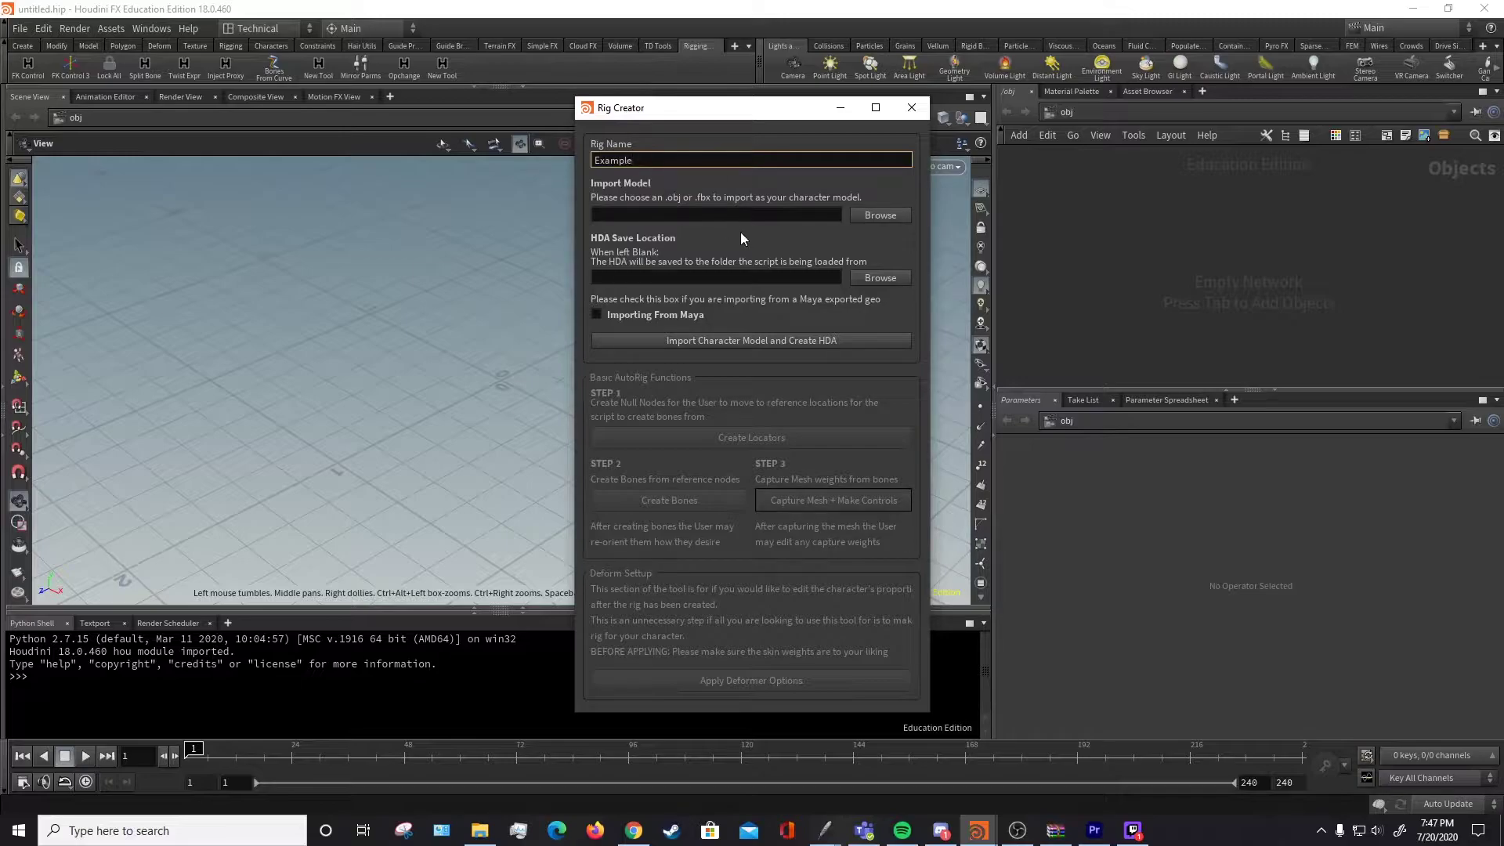
click(868, 216)
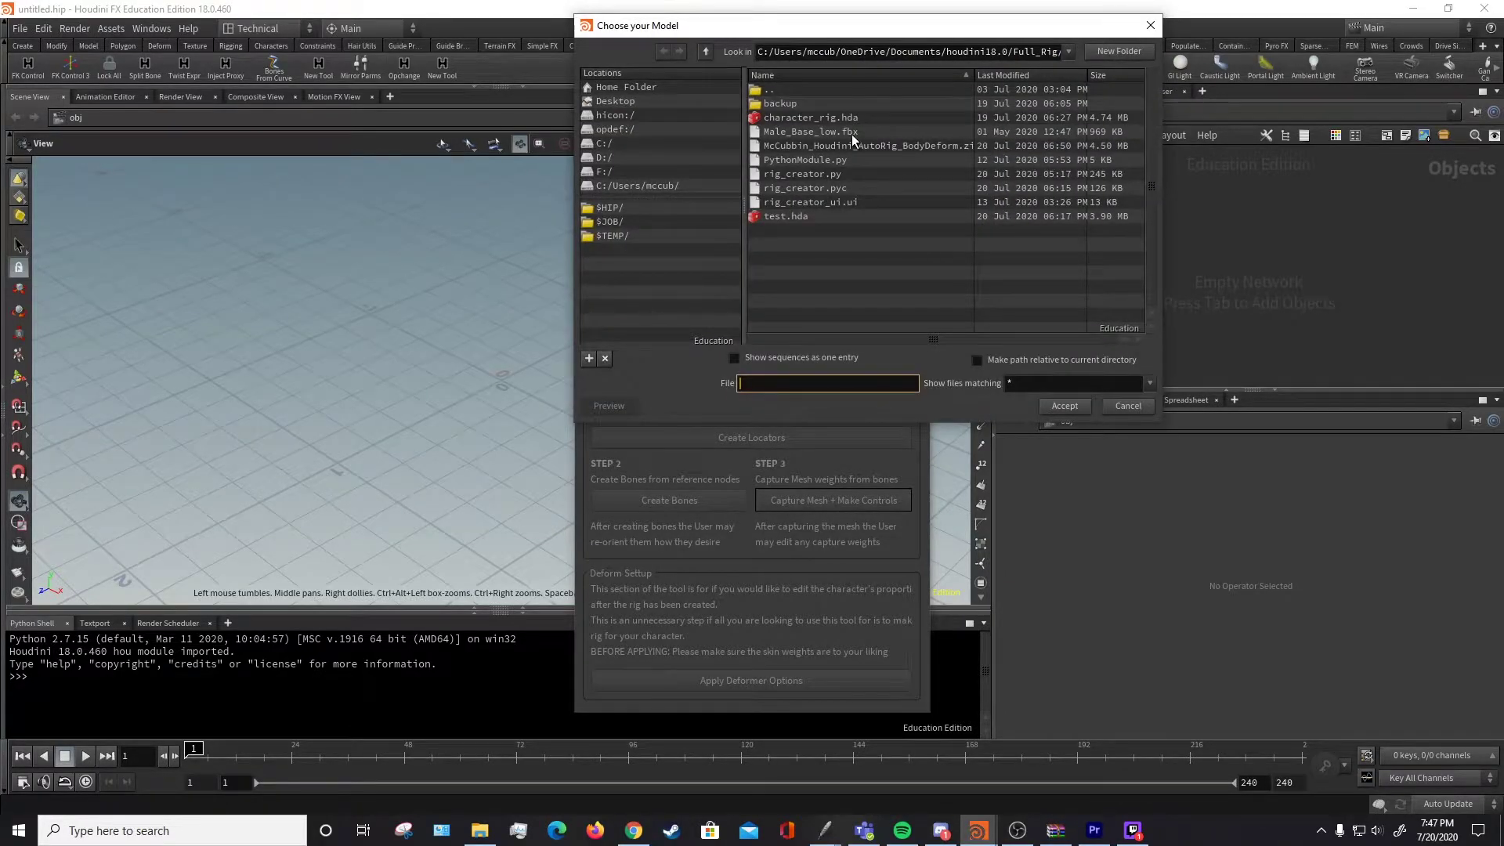
click(853, 134)
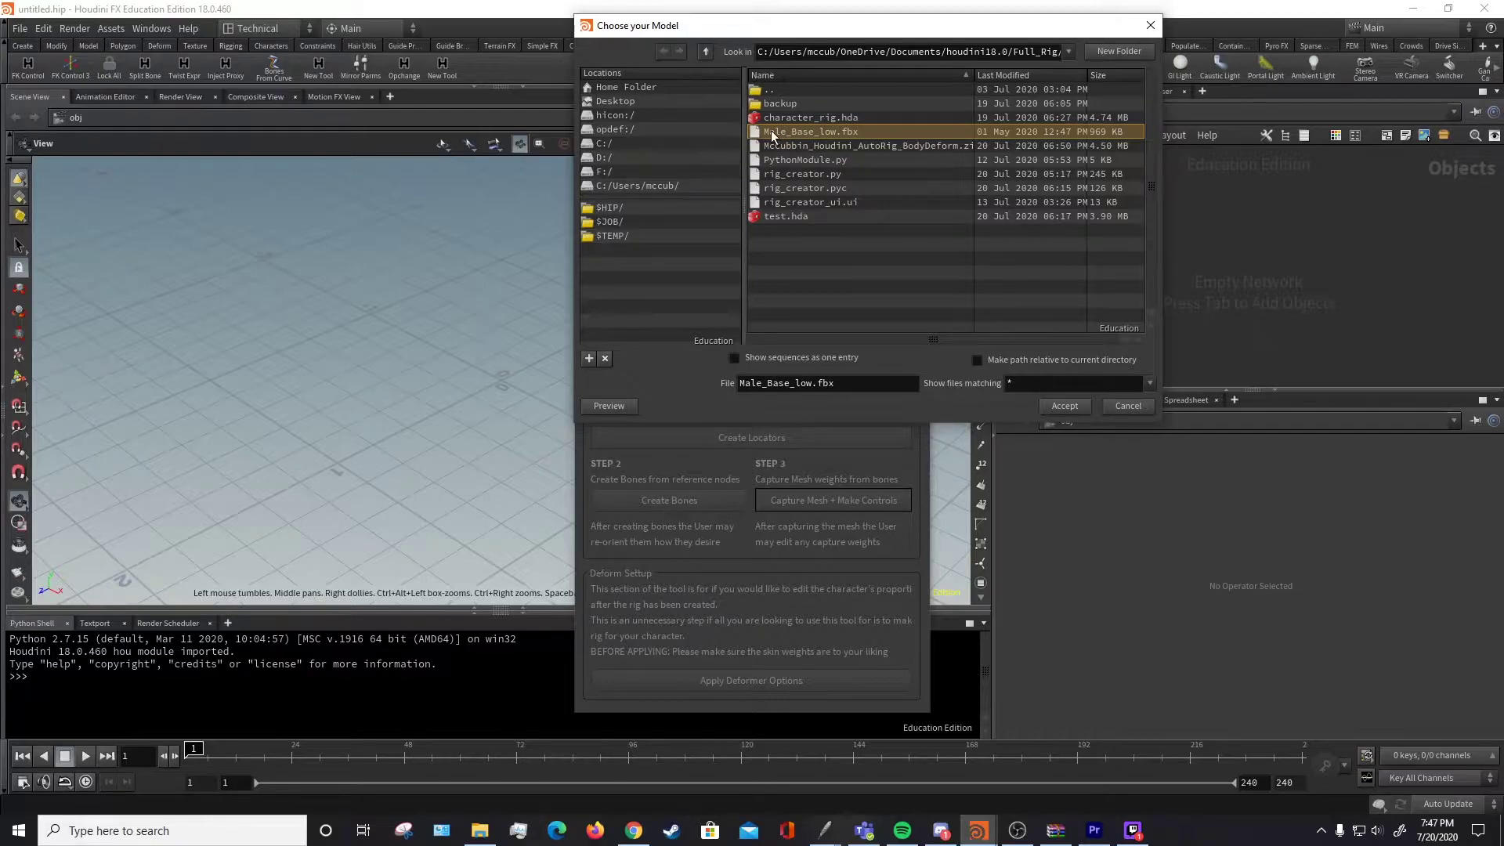
click(1064, 406)
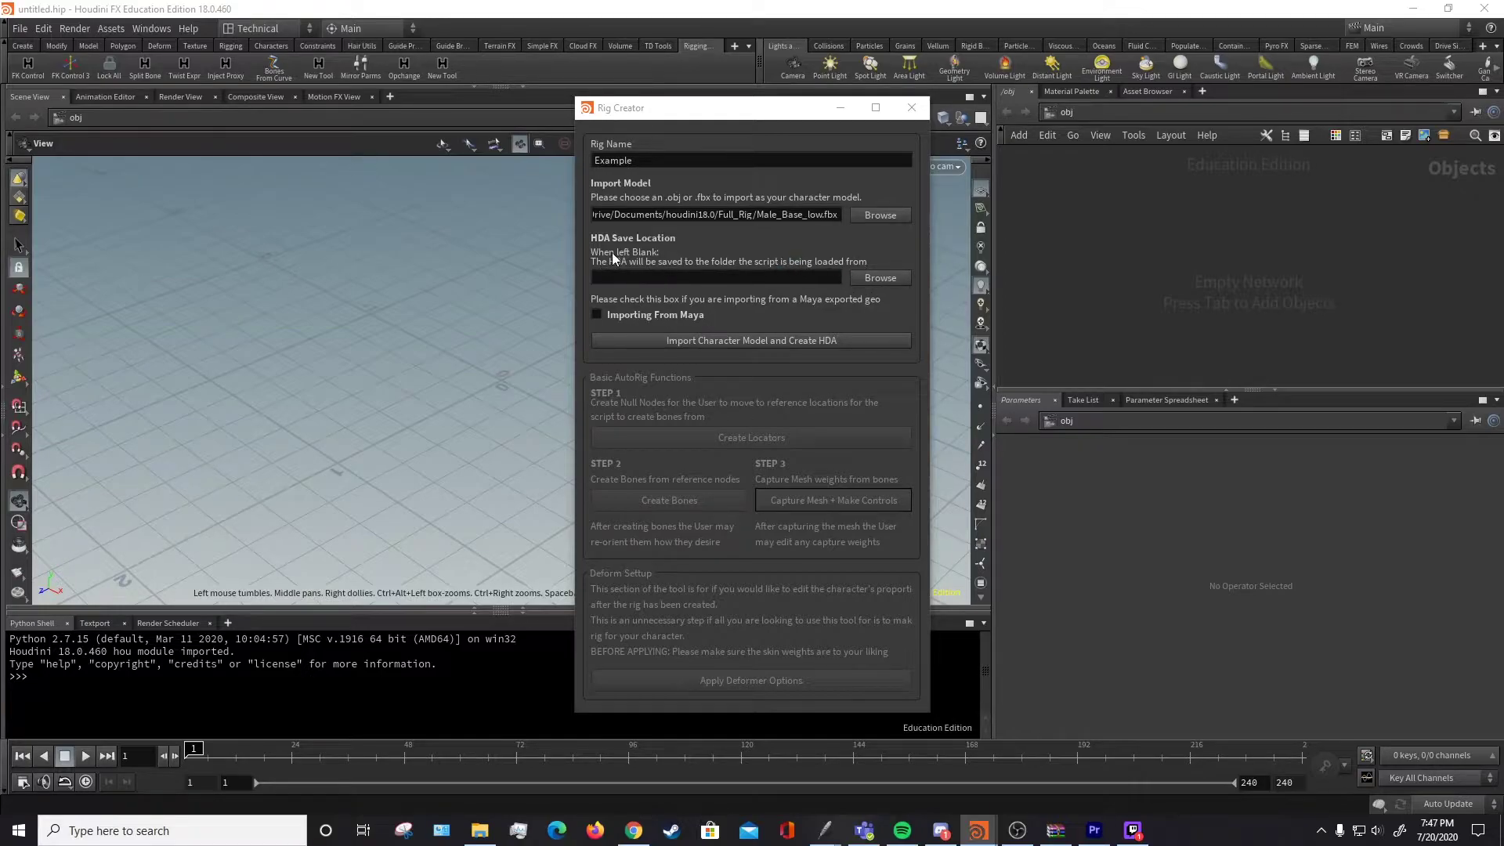
Enable Importing From Maya, then import the character model and create its HDA
click(595, 265)
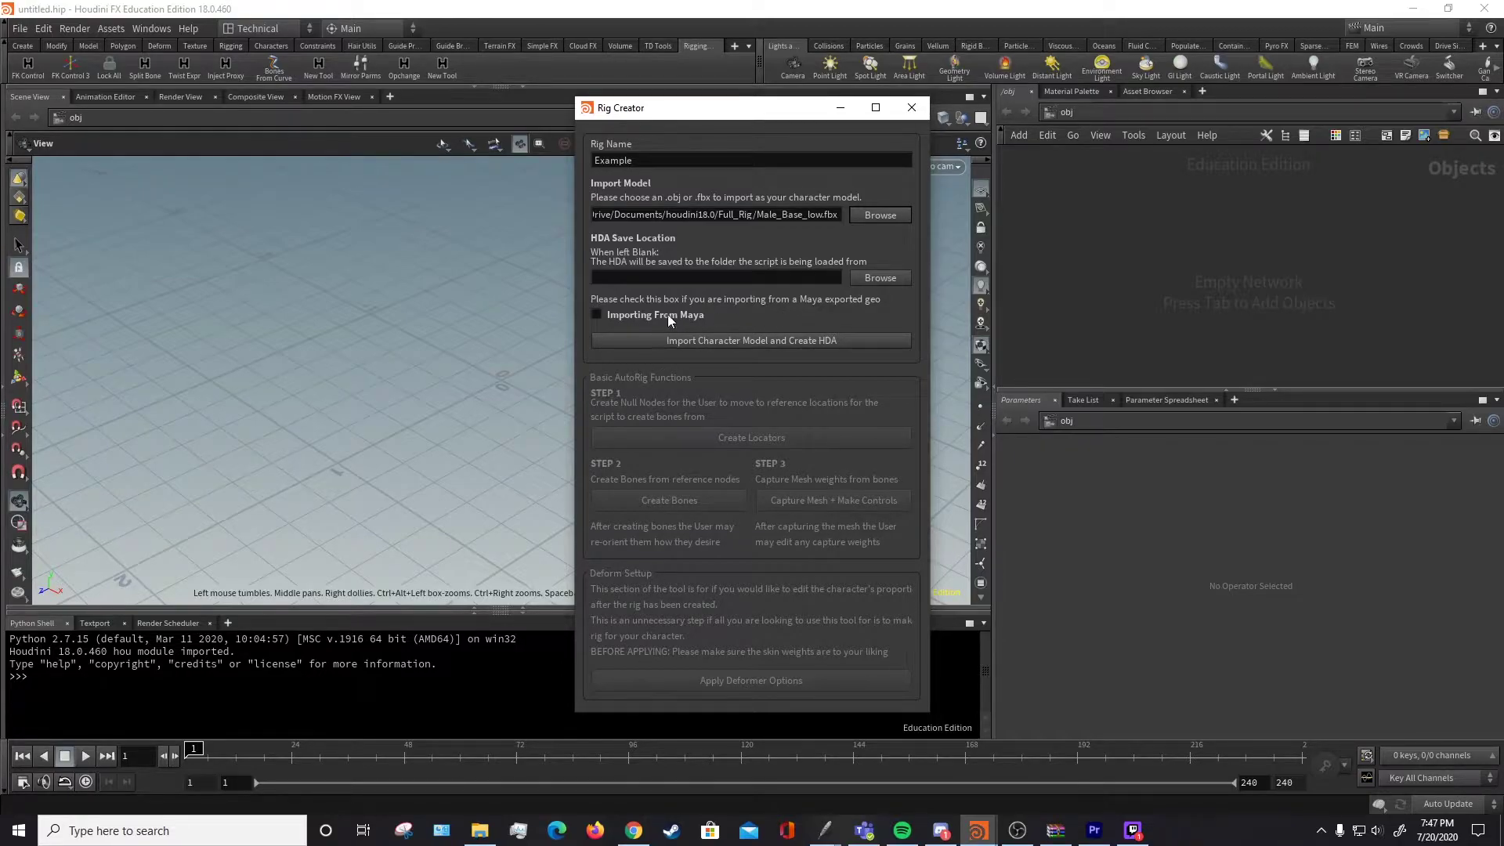
click(597, 314)
click(760, 343)
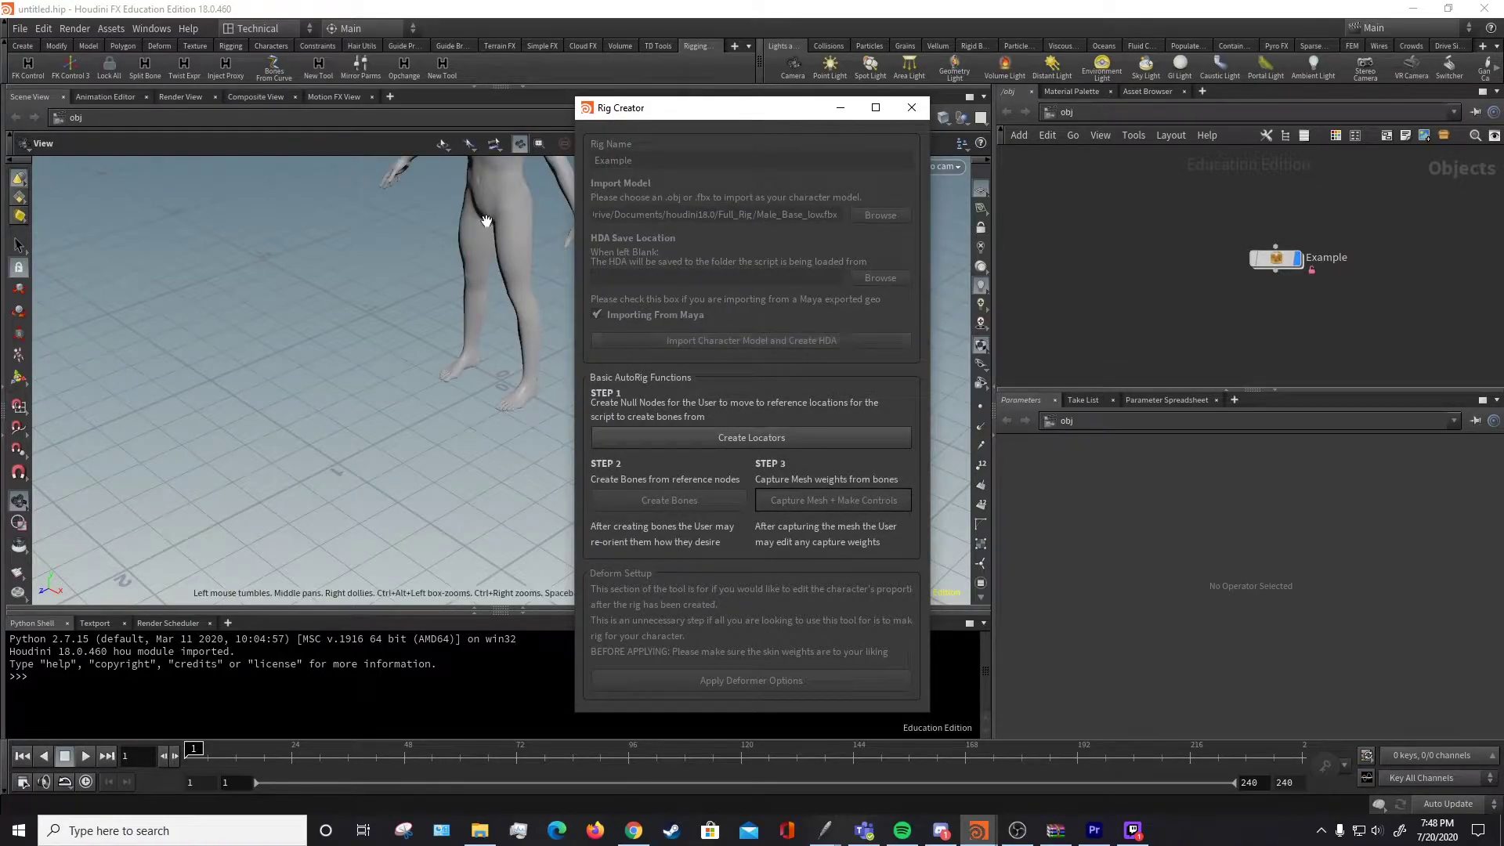
middle_drag(500, 217, 471, 366)
drag(470, 366, 435, 370)
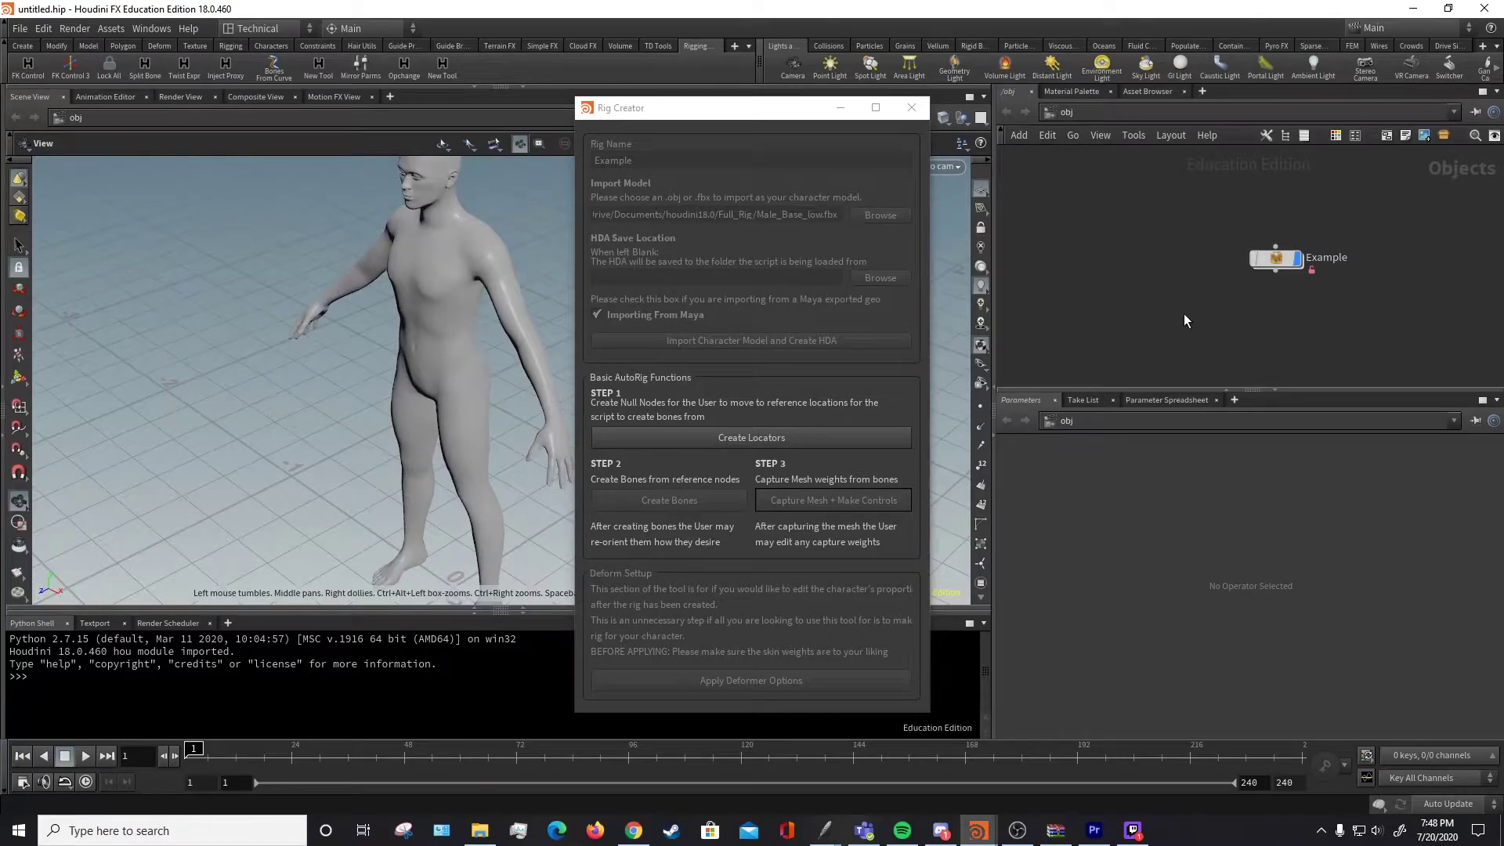
Examine the Geometry File reference of the Example_ref node inside Example_geo, and return to the object level
double_click(1281, 261)
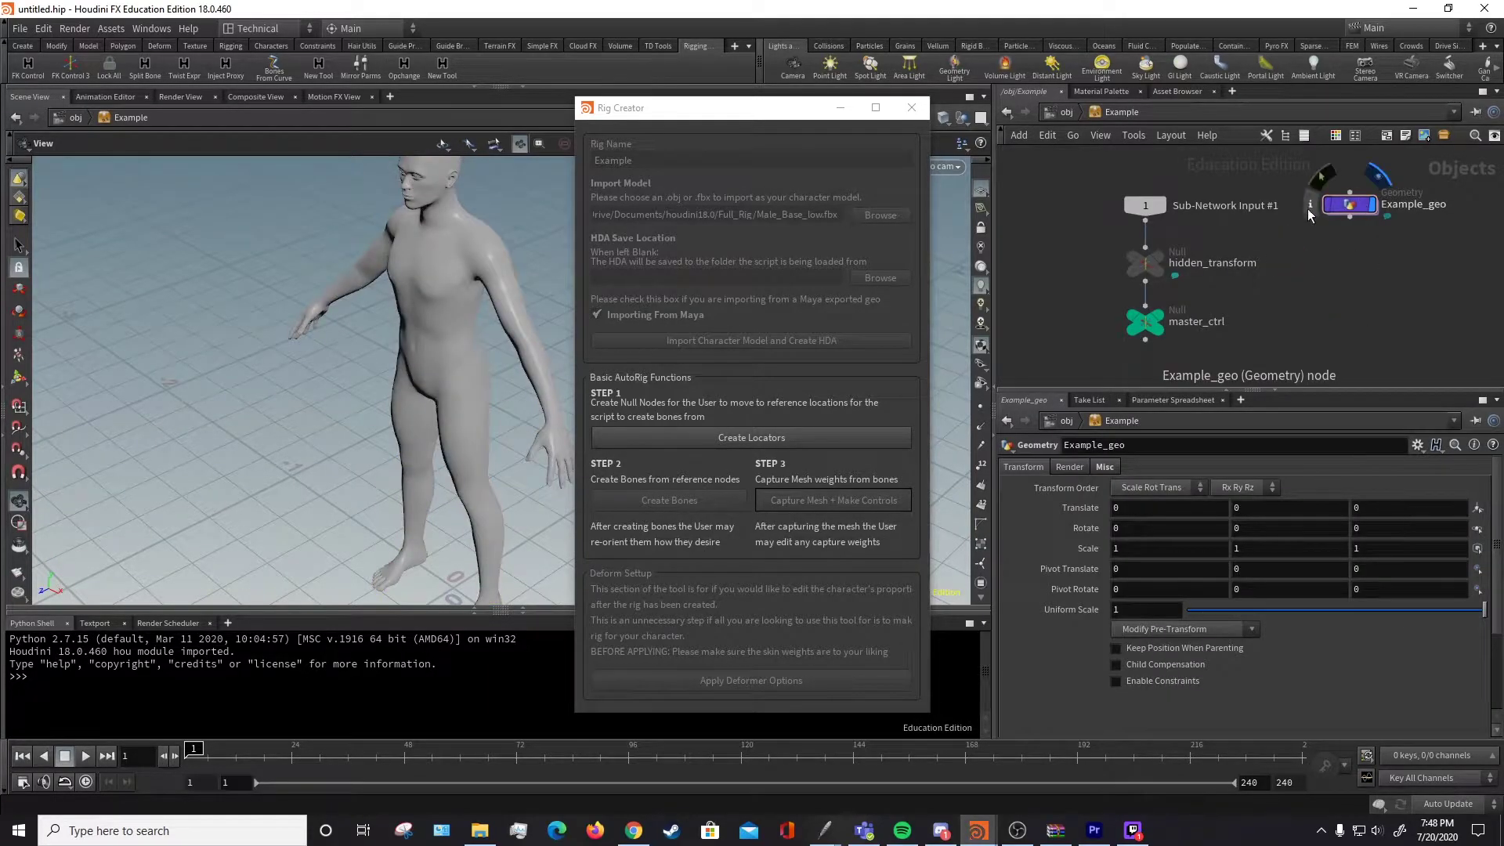
double_click(1346, 205)
click(1257, 232)
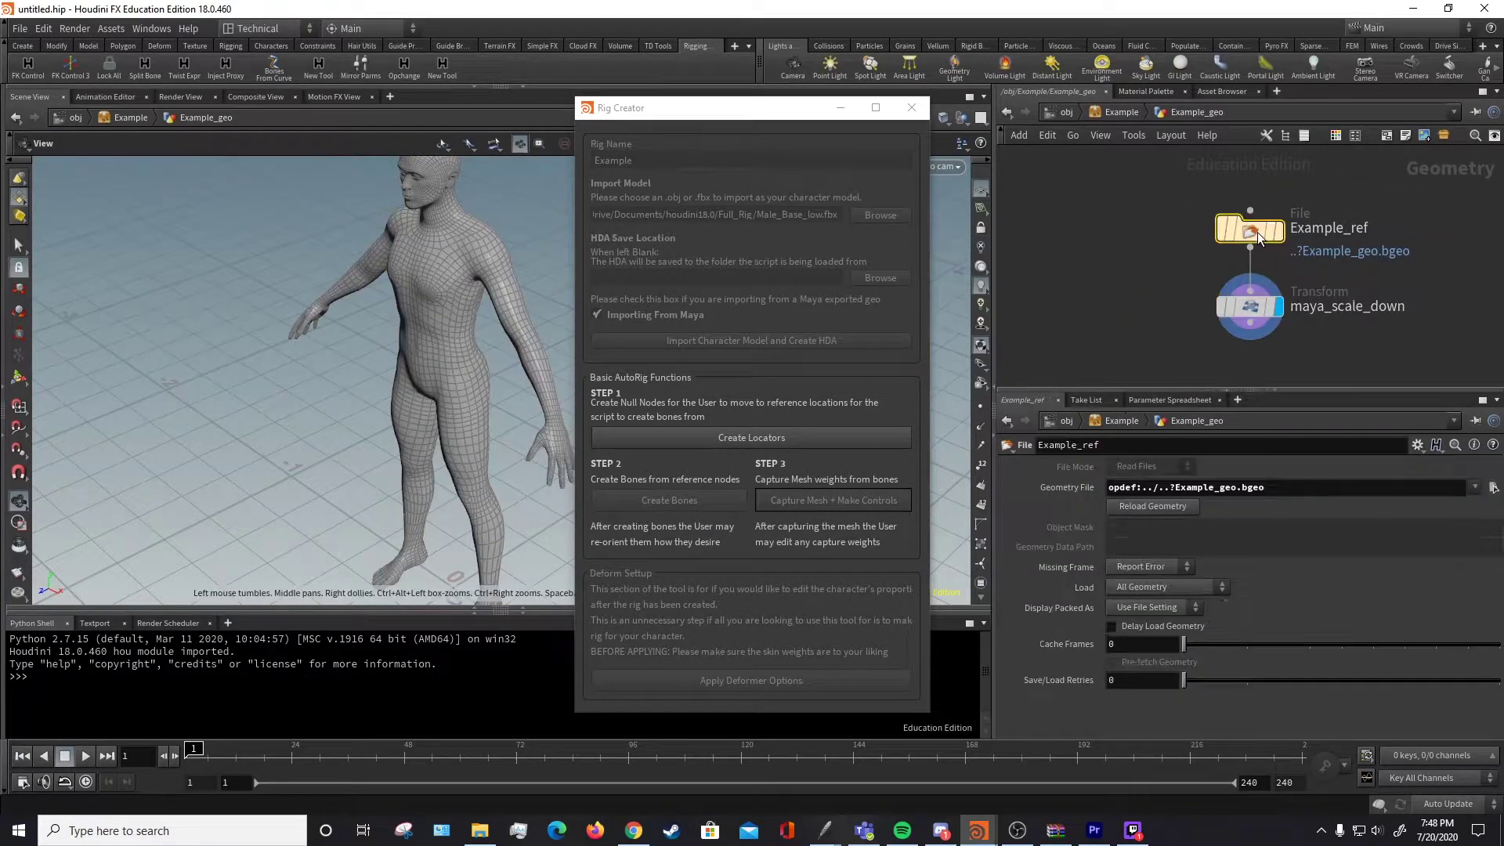
click(1285, 493)
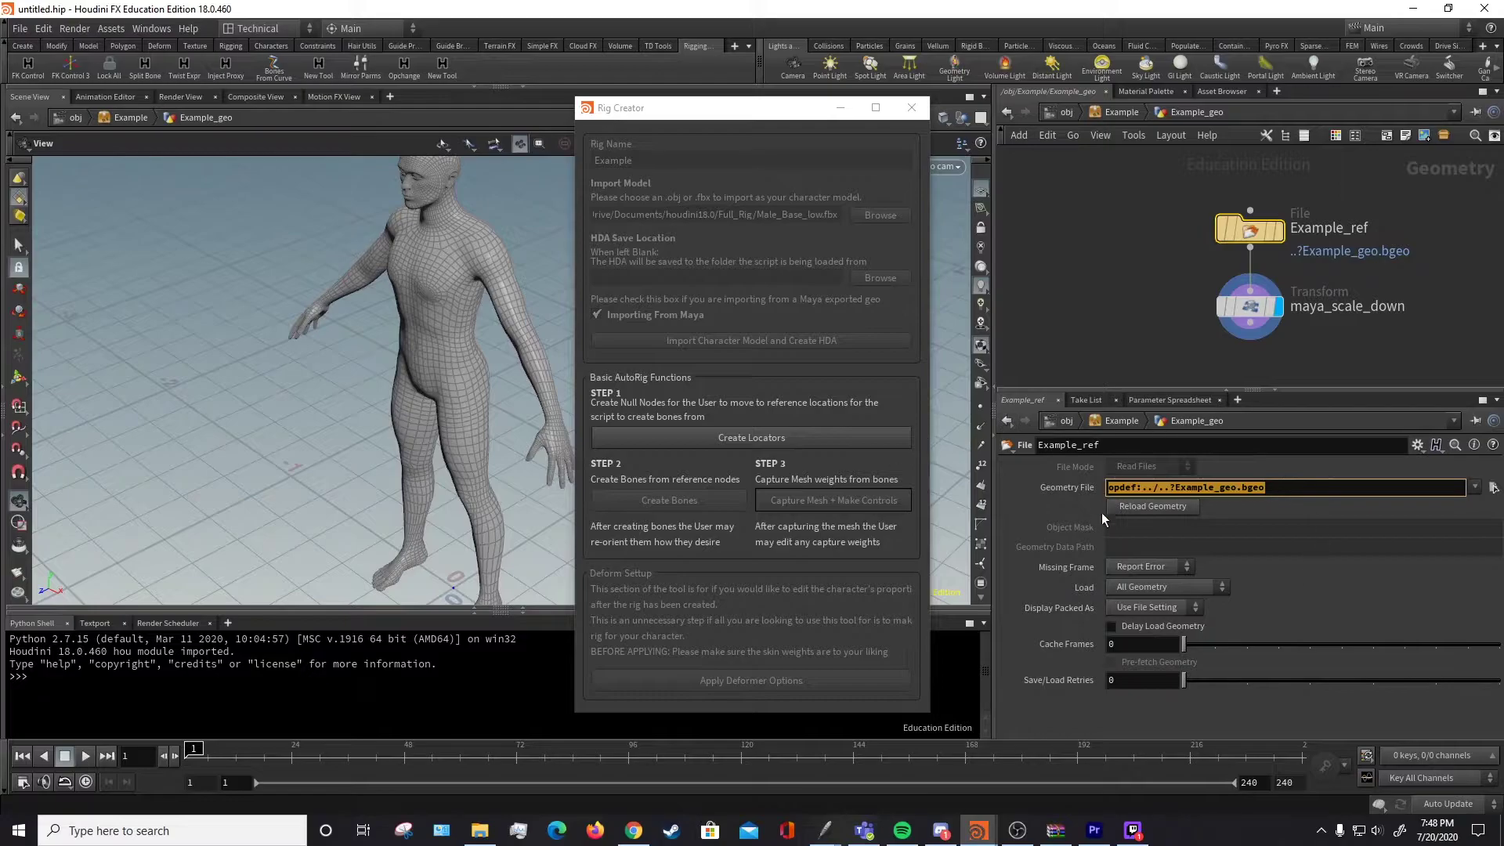
click(1128, 305)
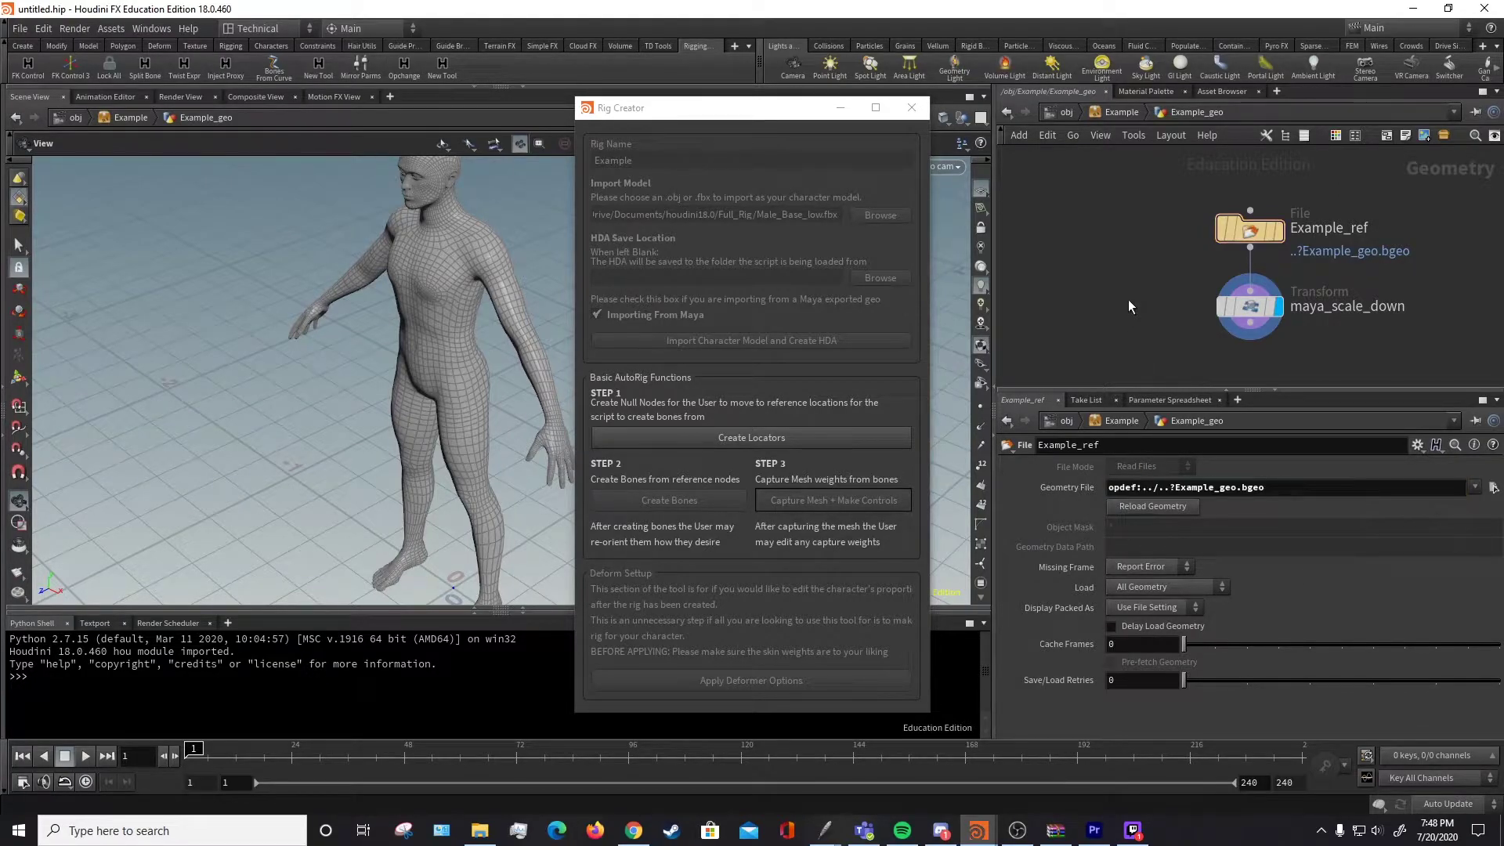
key(u)
key(u)
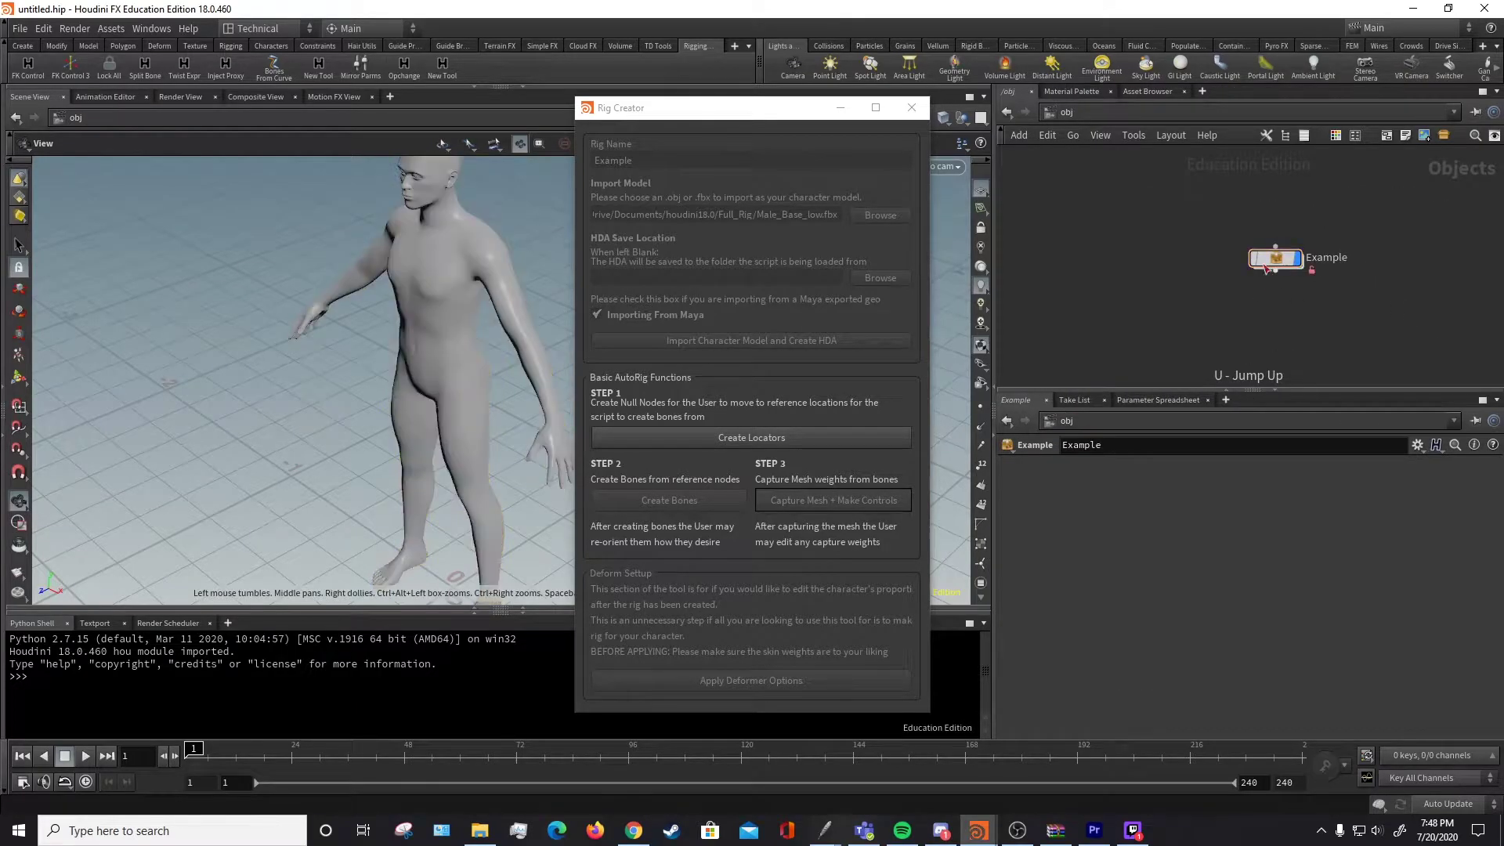
Reopen the Example asset and go into its Example_geo network to view the geometry nodes
double_click(1285, 261)
click(1336, 271)
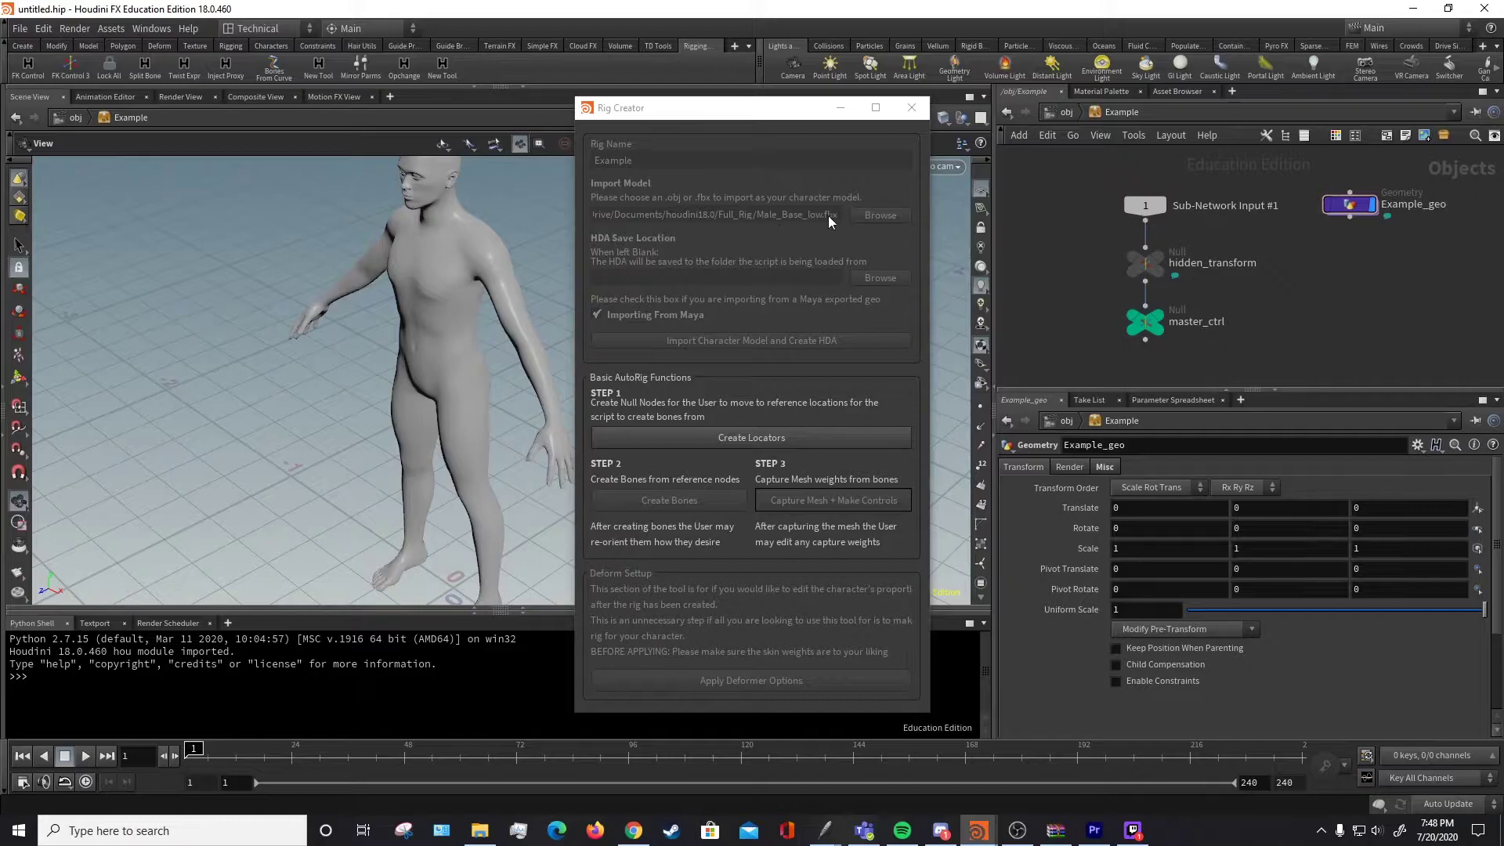
double_click(1349, 205)
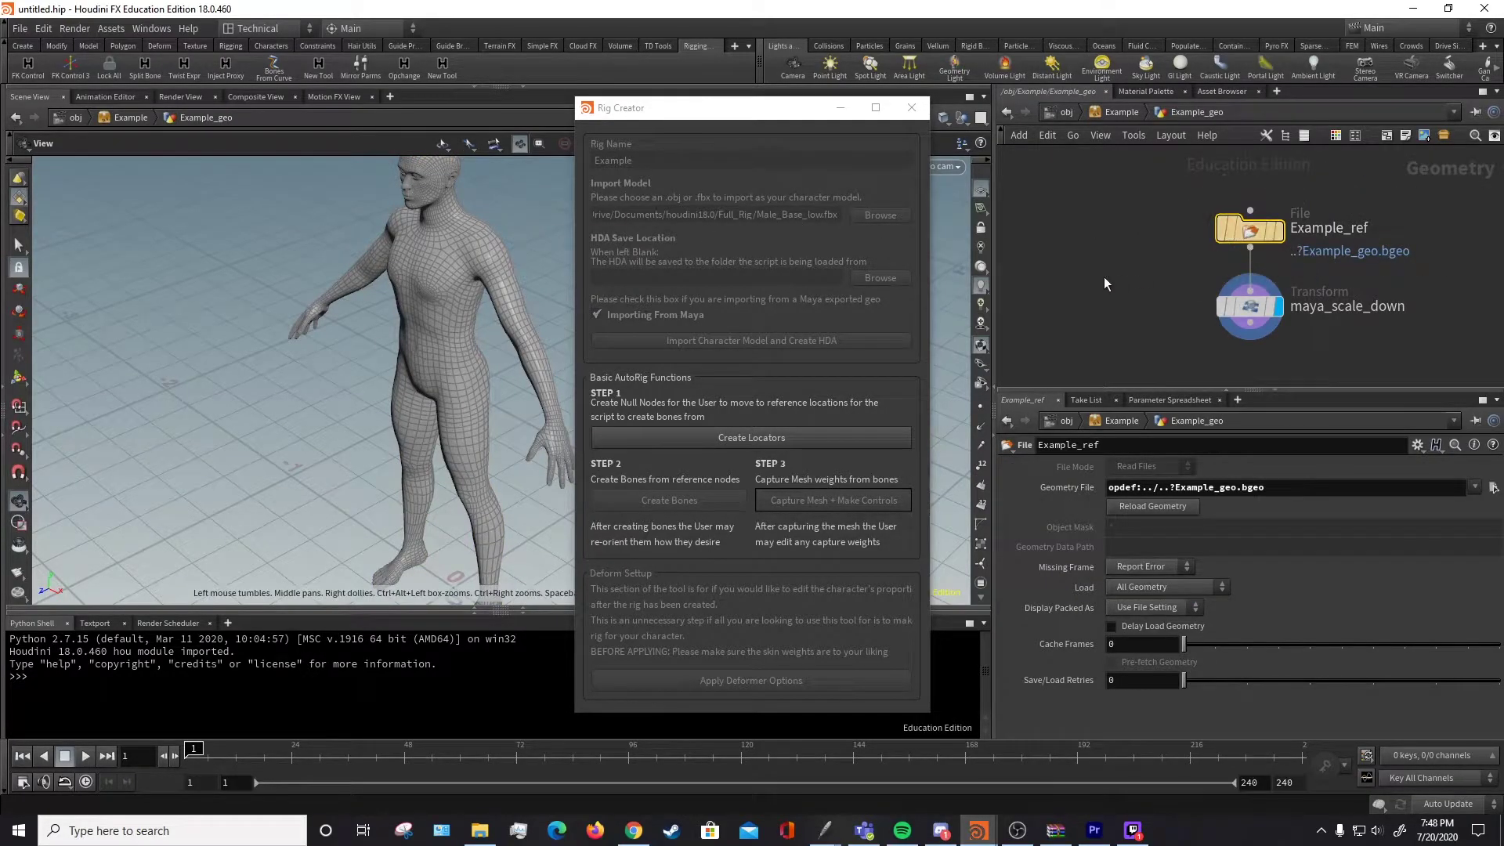
Inspect the Extra Files in the Example asset's type properties, then close the properties window
right_click(1109, 113)
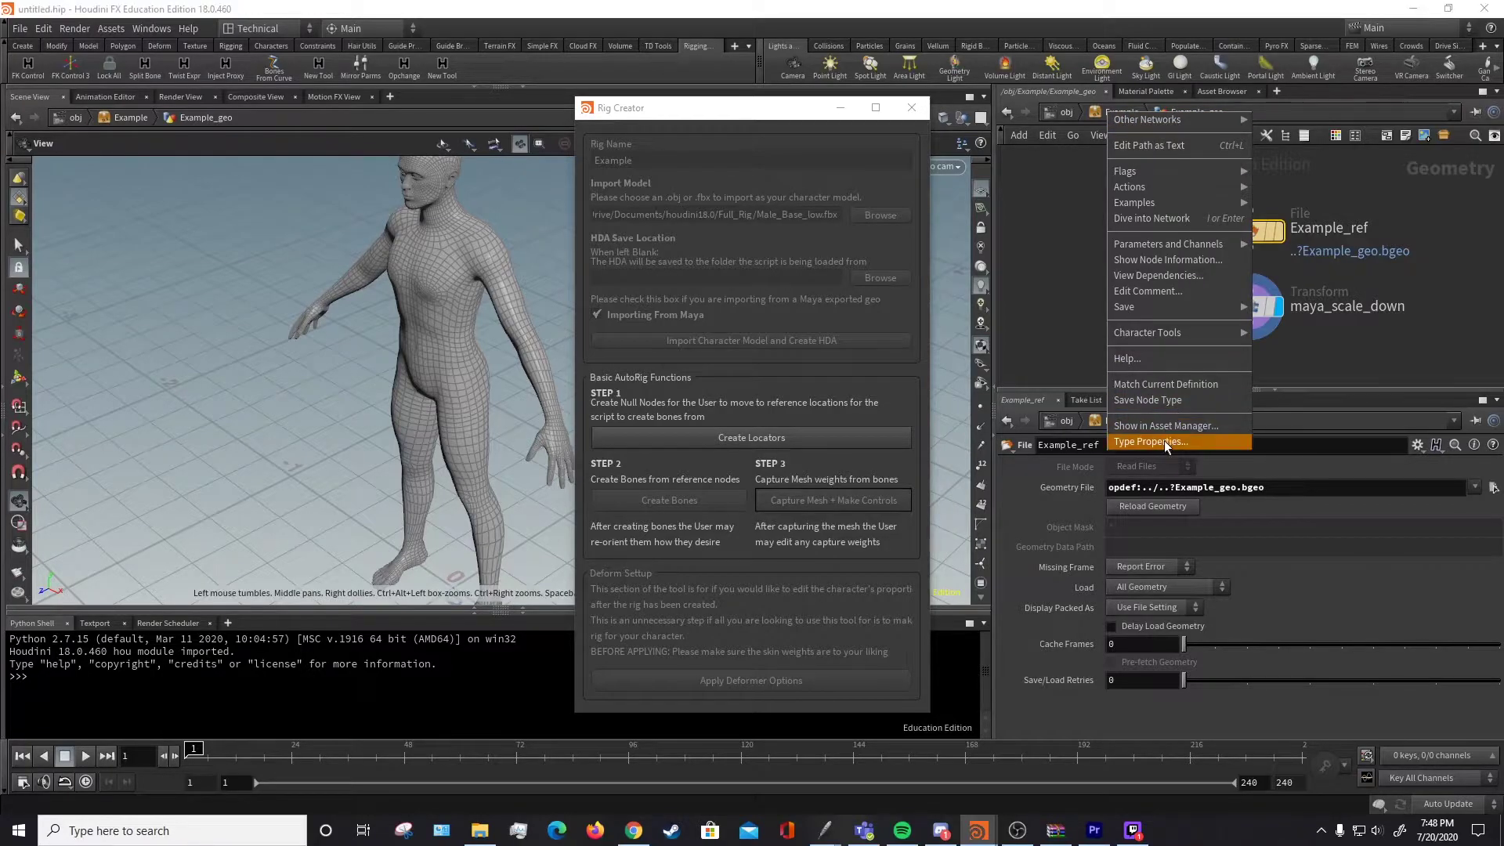
click(1165, 442)
click(1004, 199)
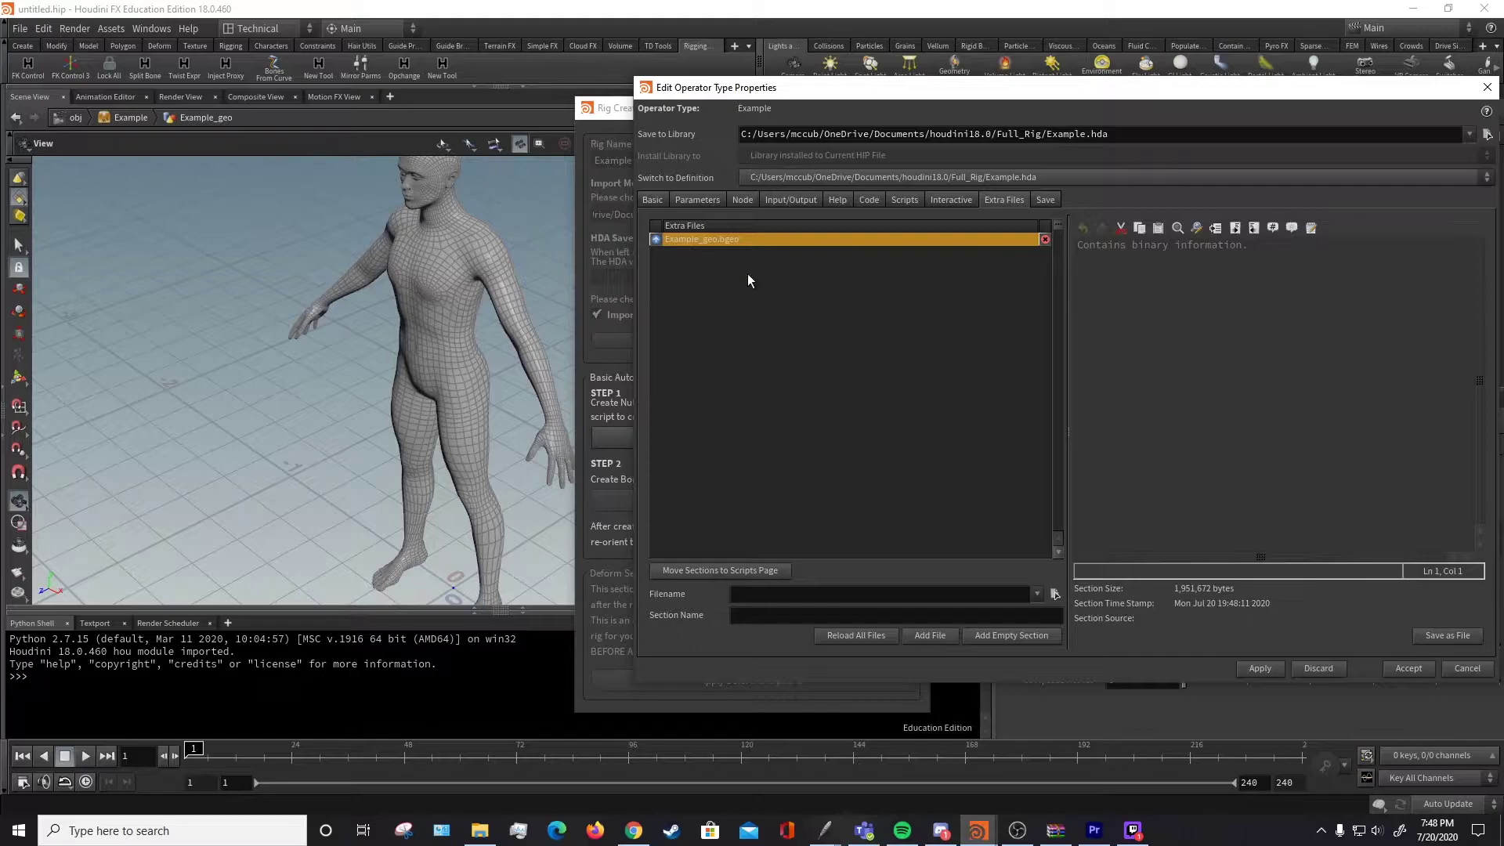
drag(1299, 97, 1142, 99)
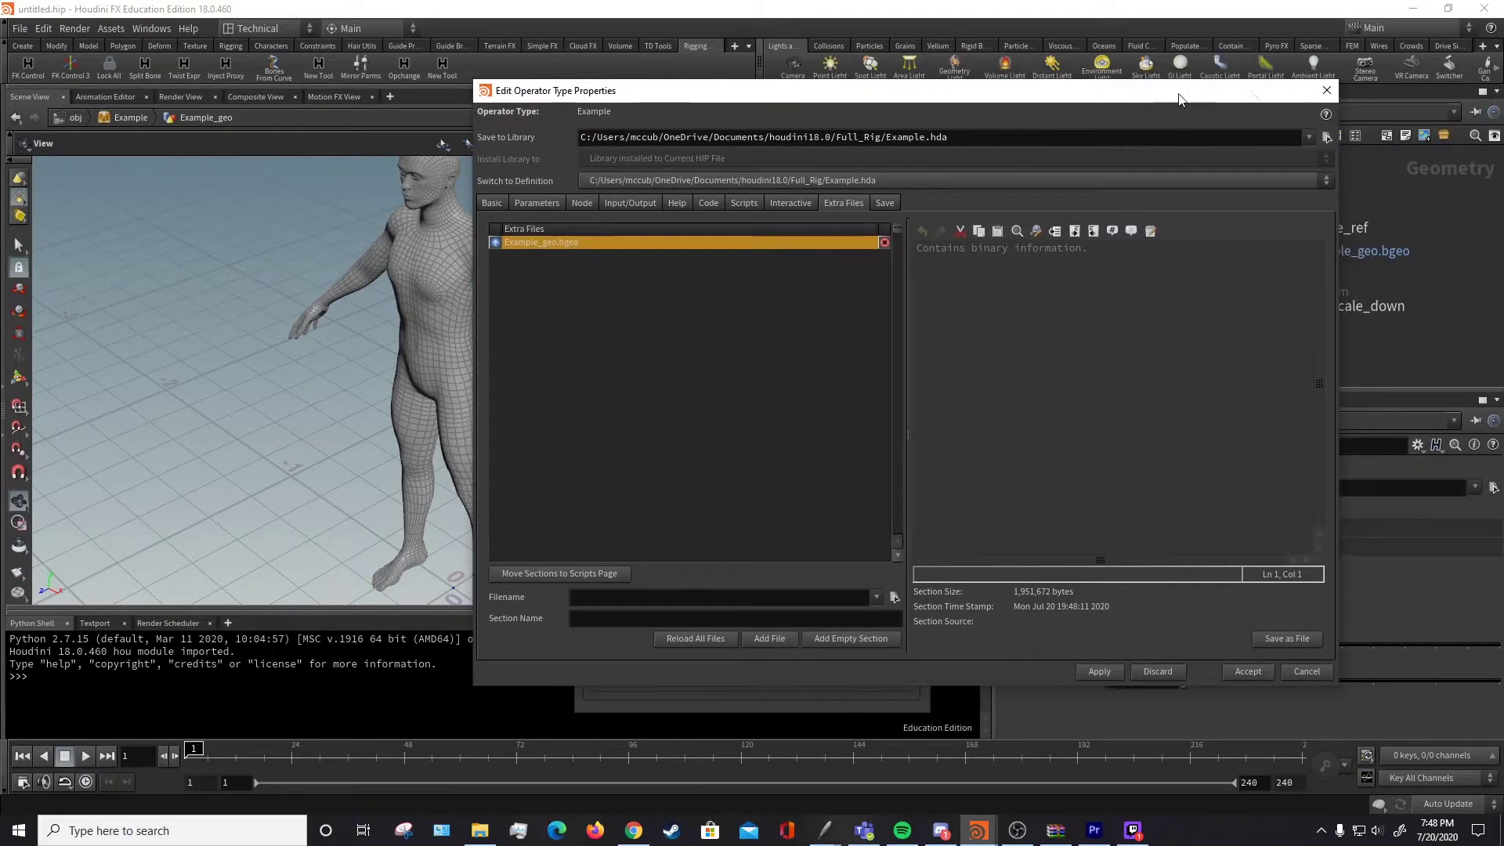
click(1330, 90)
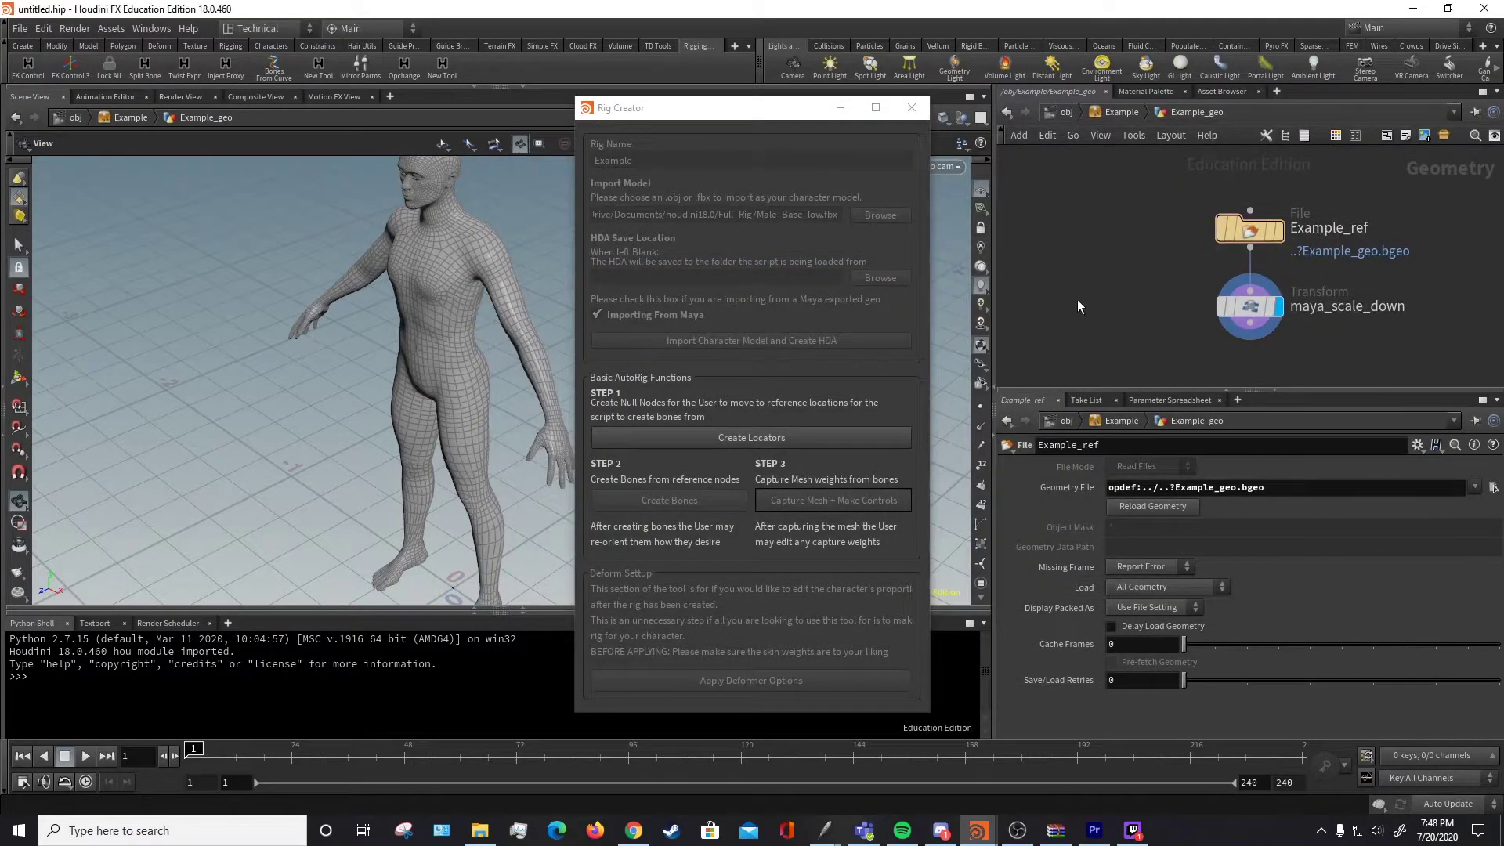
Return to the object level and create the auto-rig's reference locators on the character
key(u)
key(u)
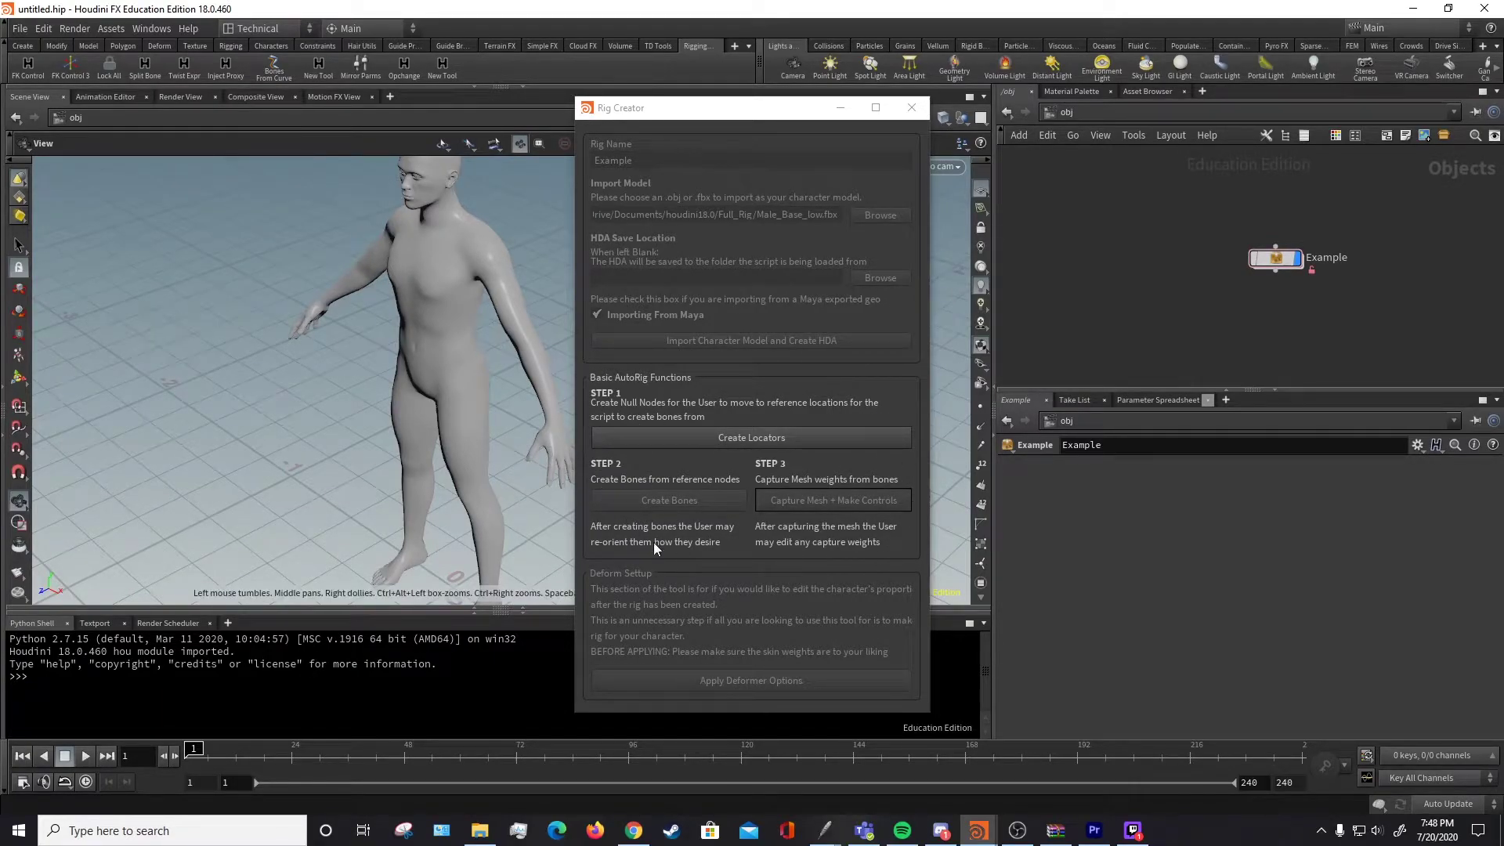
drag(488, 399, 467, 337)
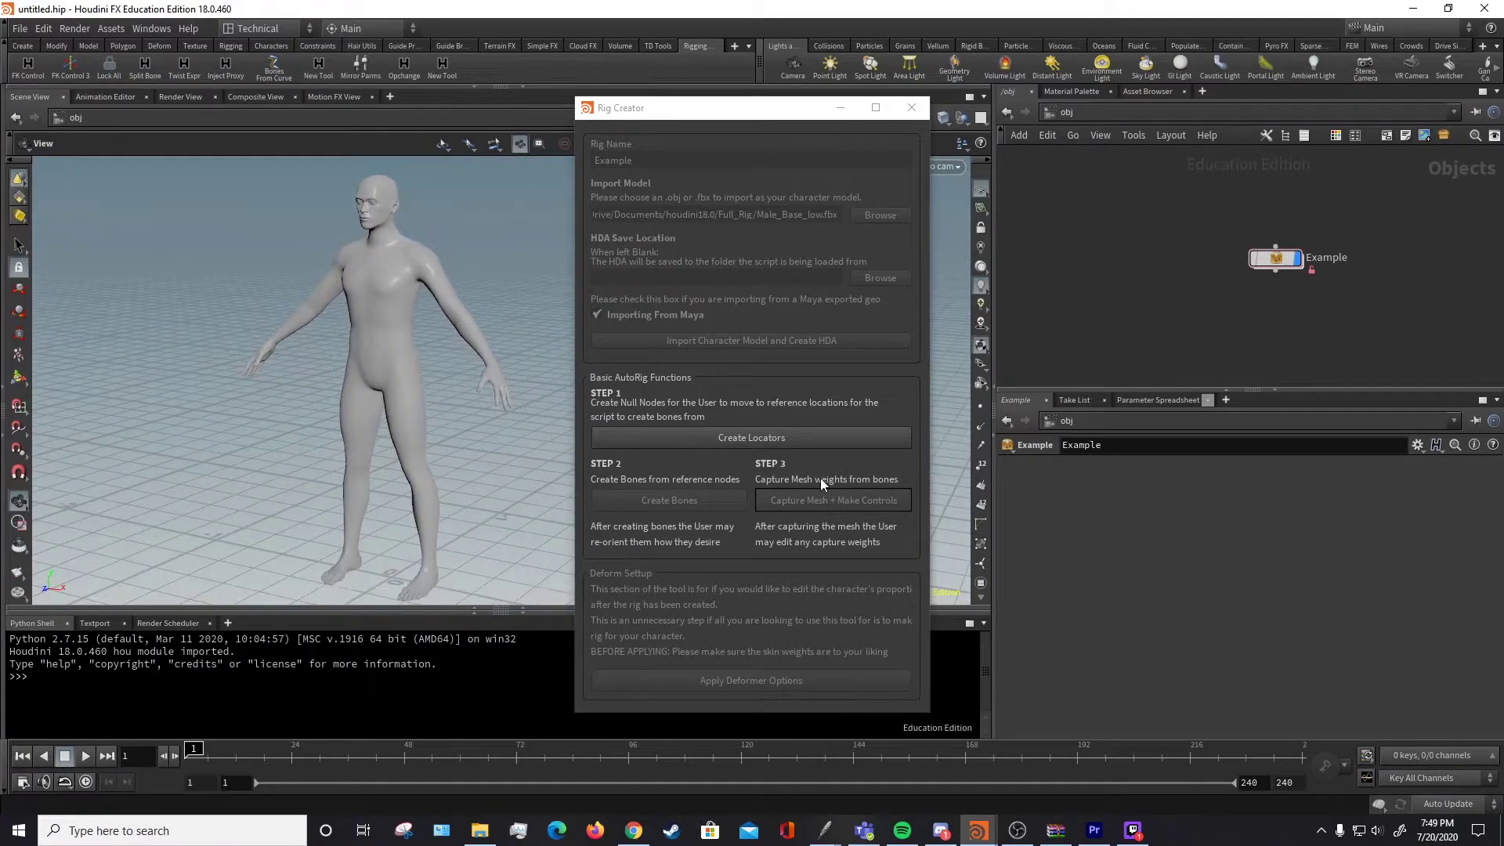
click(699, 439)
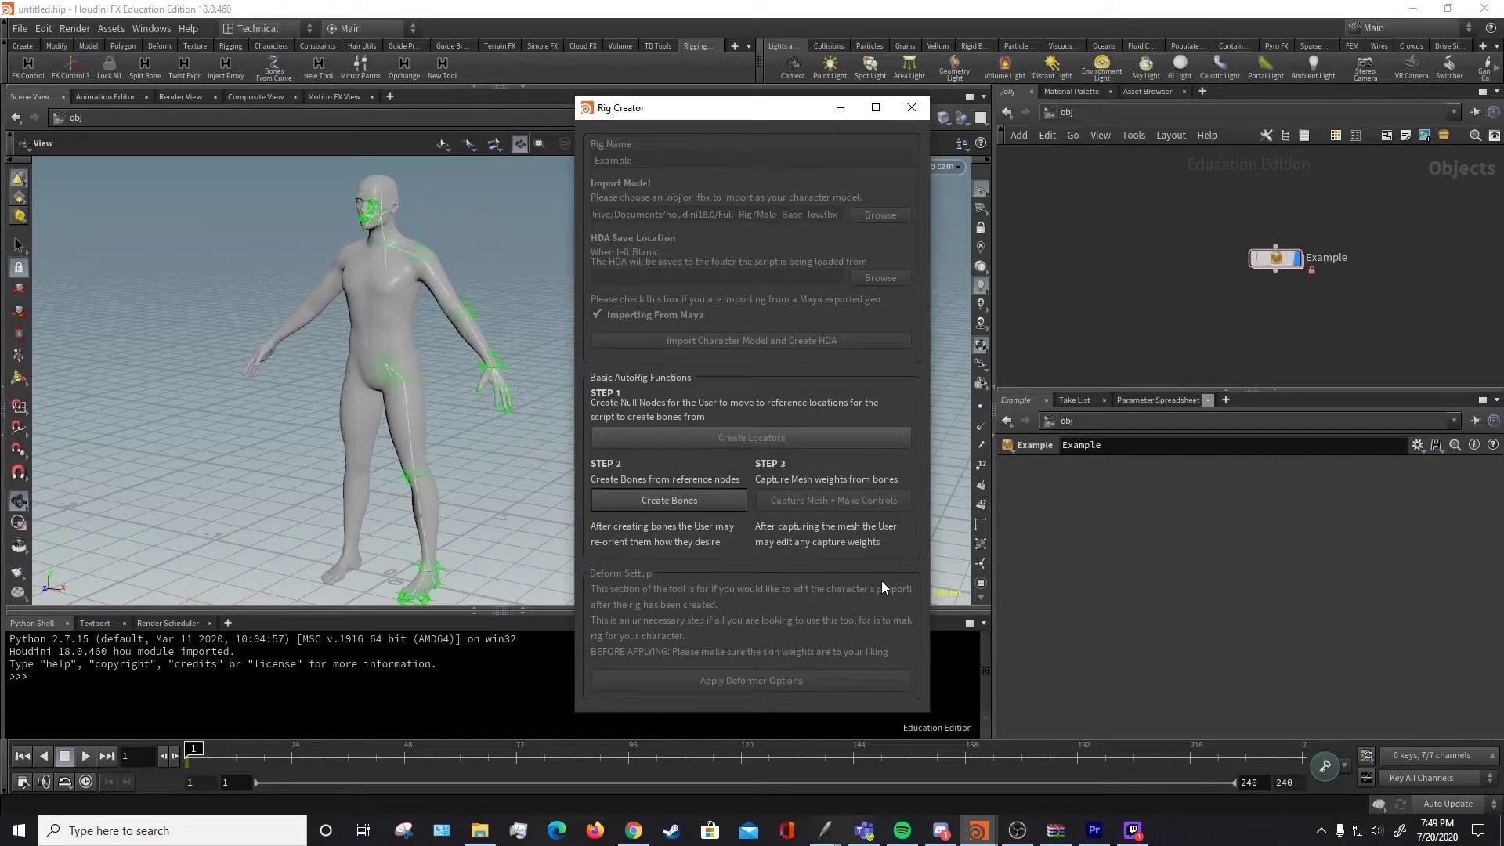
Open the Example asset's network and look through the row of locator nodes inside it
double_click(1275, 265)
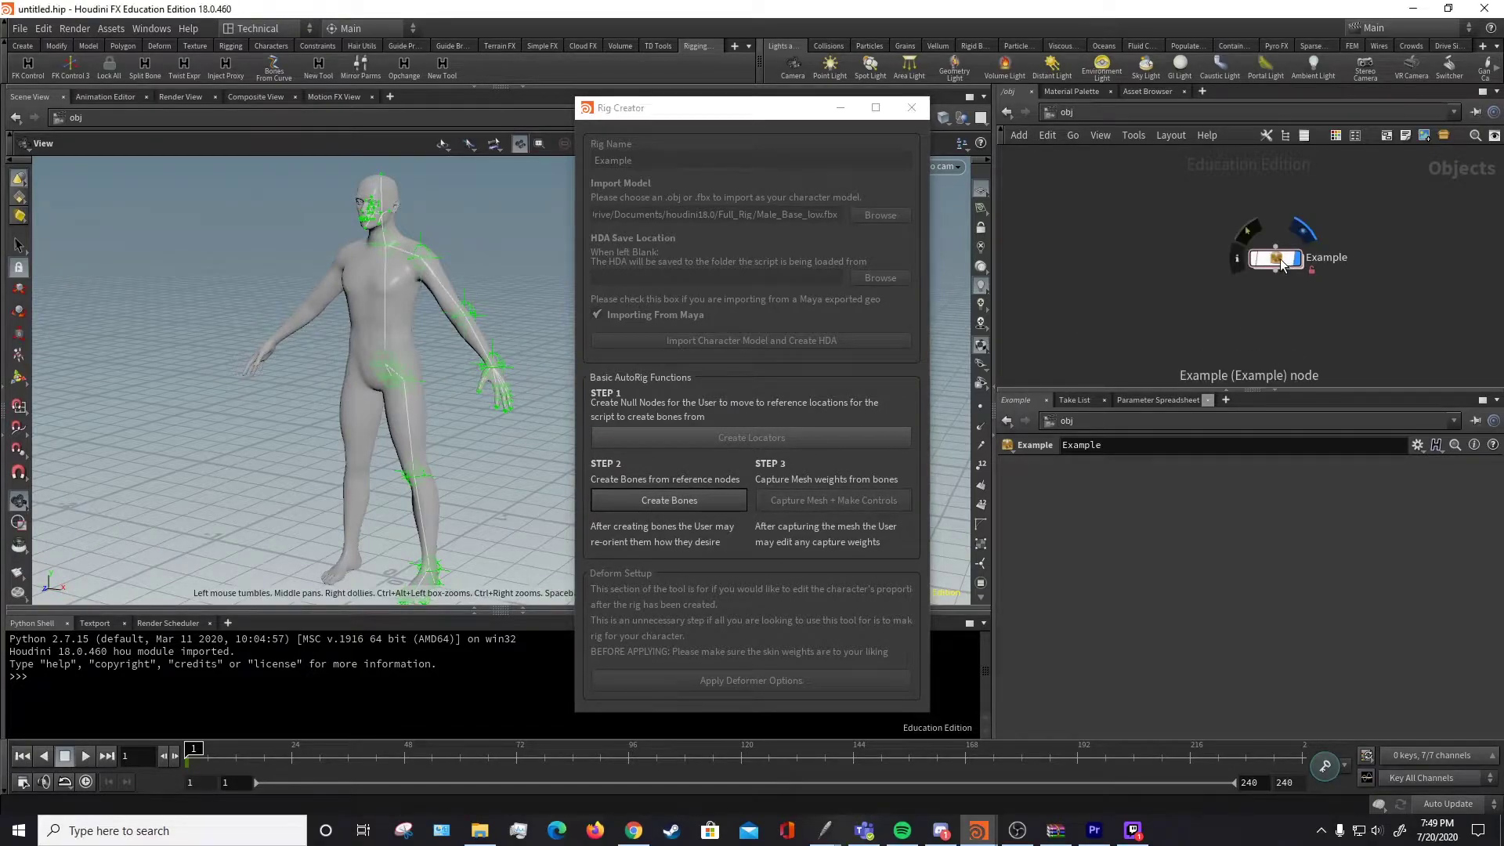
scroll(1382, 303, down, 1)
middle_drag(1398, 322, 1461, 351)
scroll(1128, 310, up, 5)
middle_drag(1056, 308, 1429, 371)
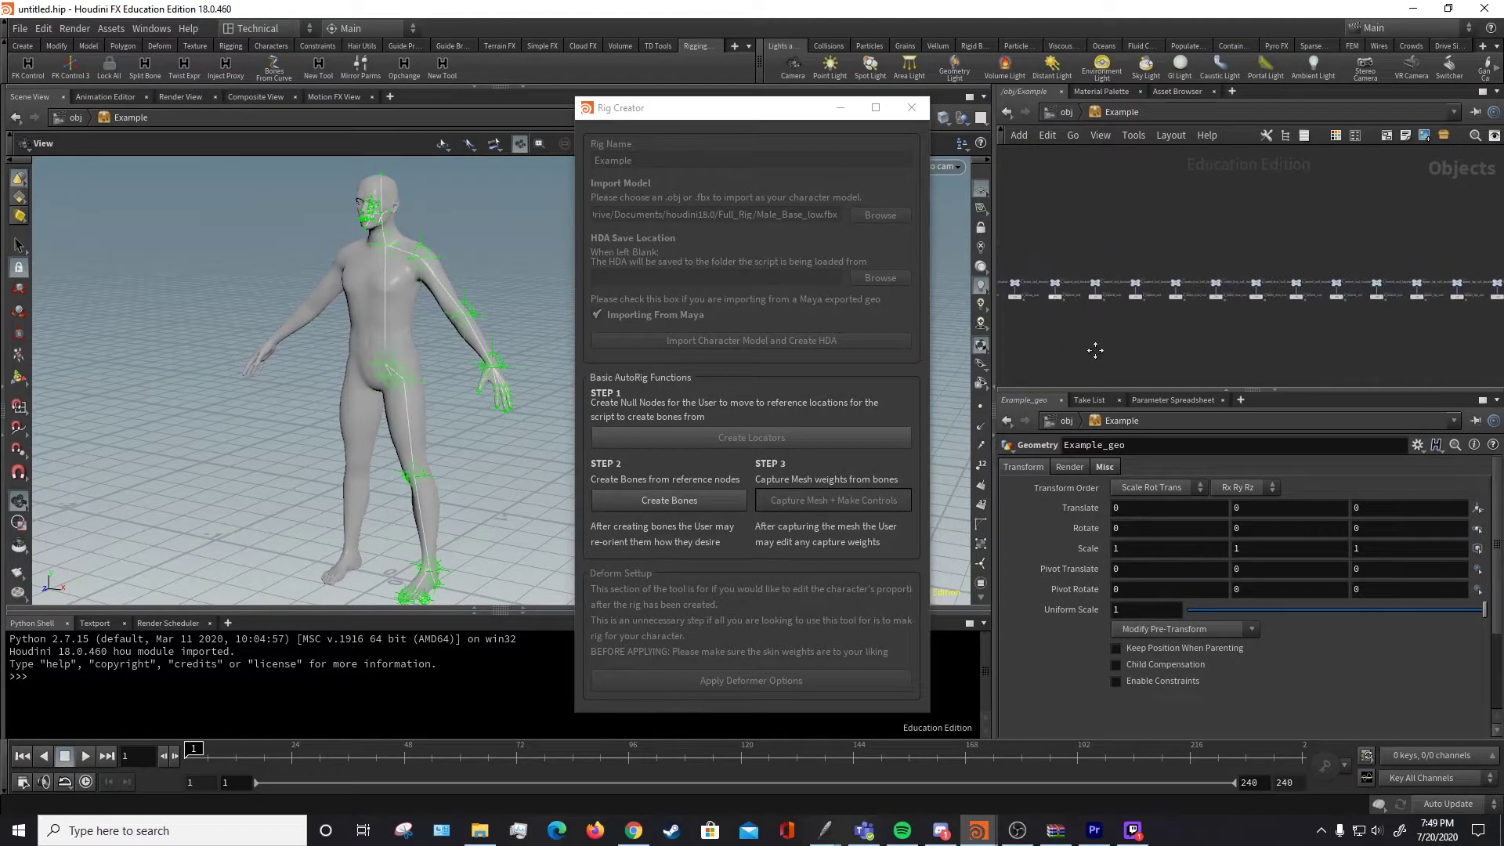
middle_drag(1095, 350, 1473, 353)
scroll(1135, 293, up, 3)
click(1147, 267)
click(1147, 267)
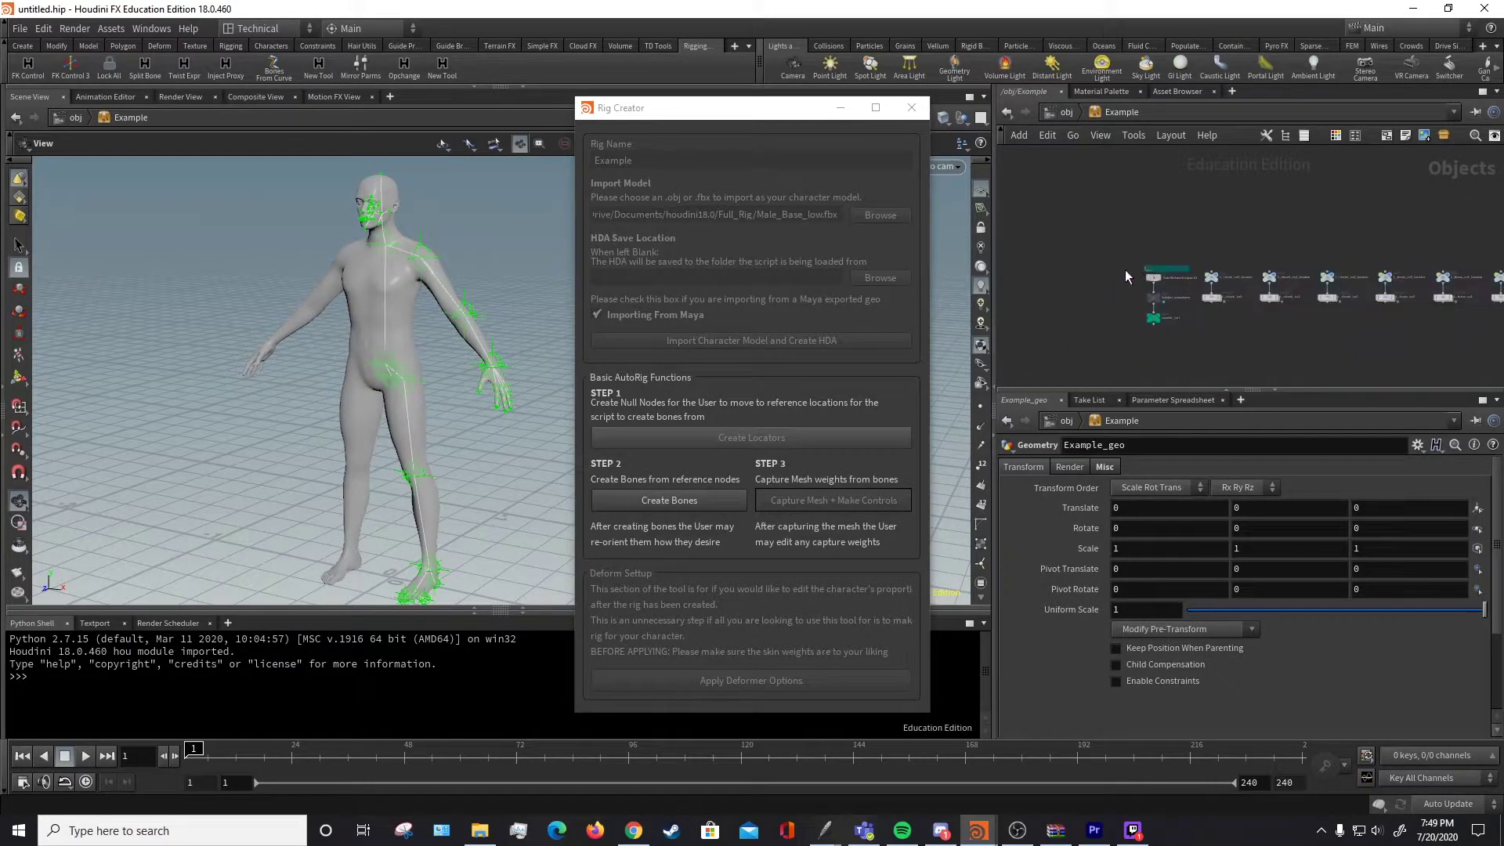
Select the left elbow locator and then the left shoulder locator, activating the move handle on the shoulder to check its placement
scroll(478, 337, up, 5)
key(s)
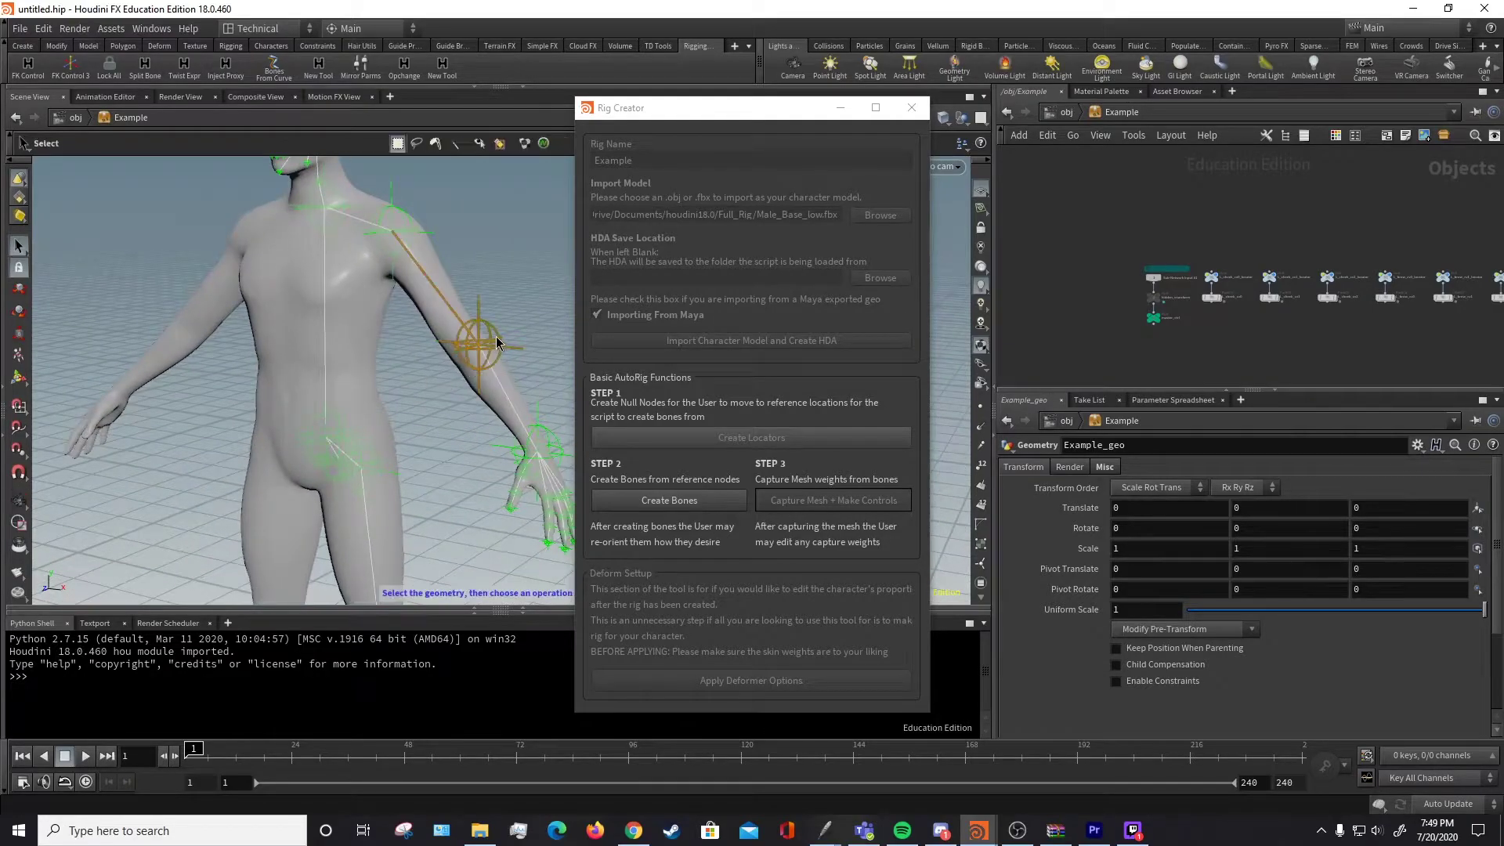
click(496, 343)
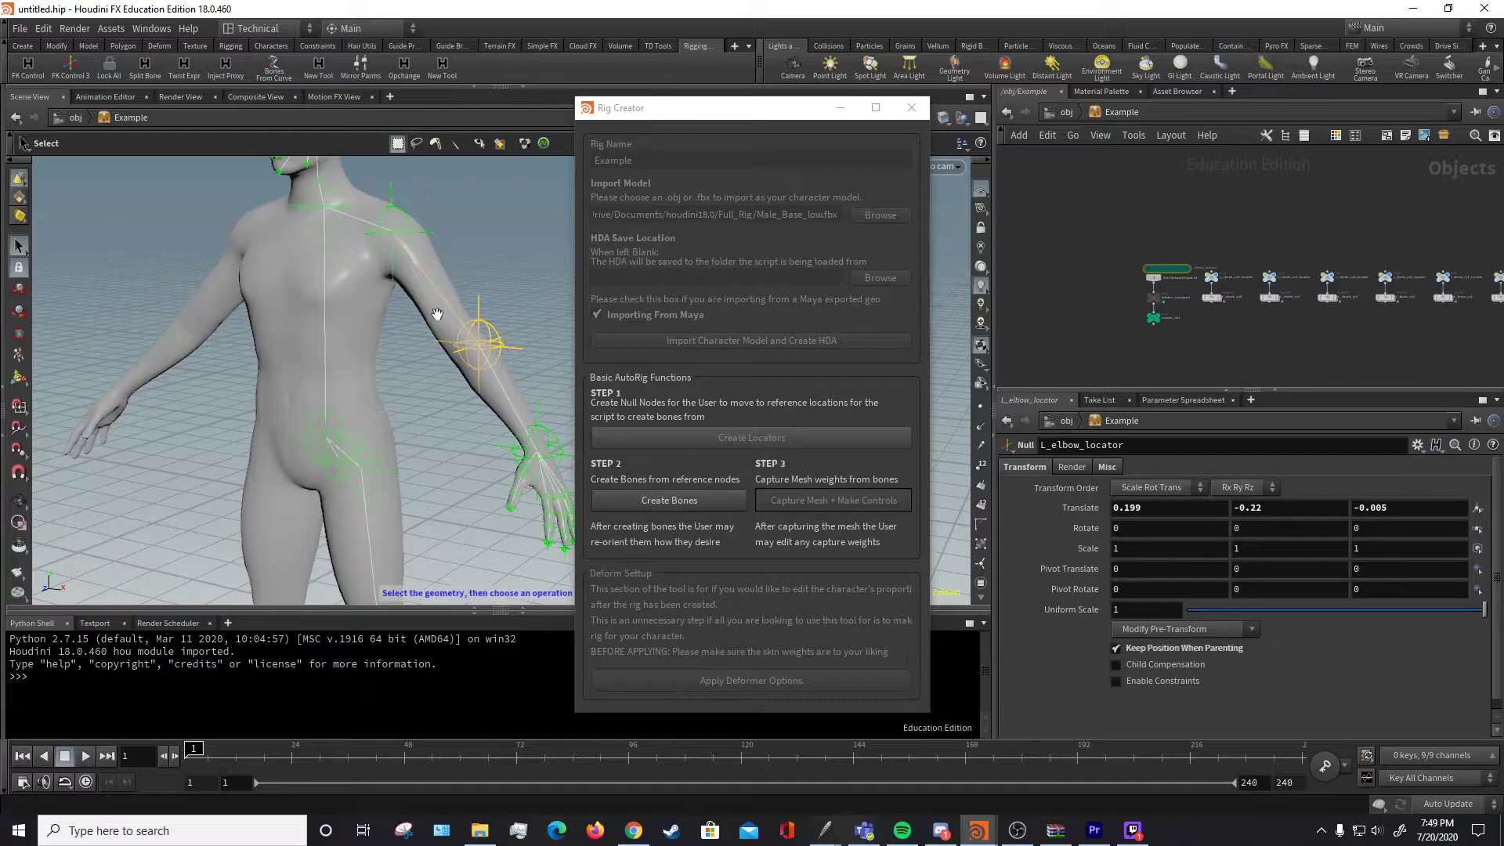
alt+drag(433, 312, 449, 418)
alt+middle_drag(329, 249, 395, 327)
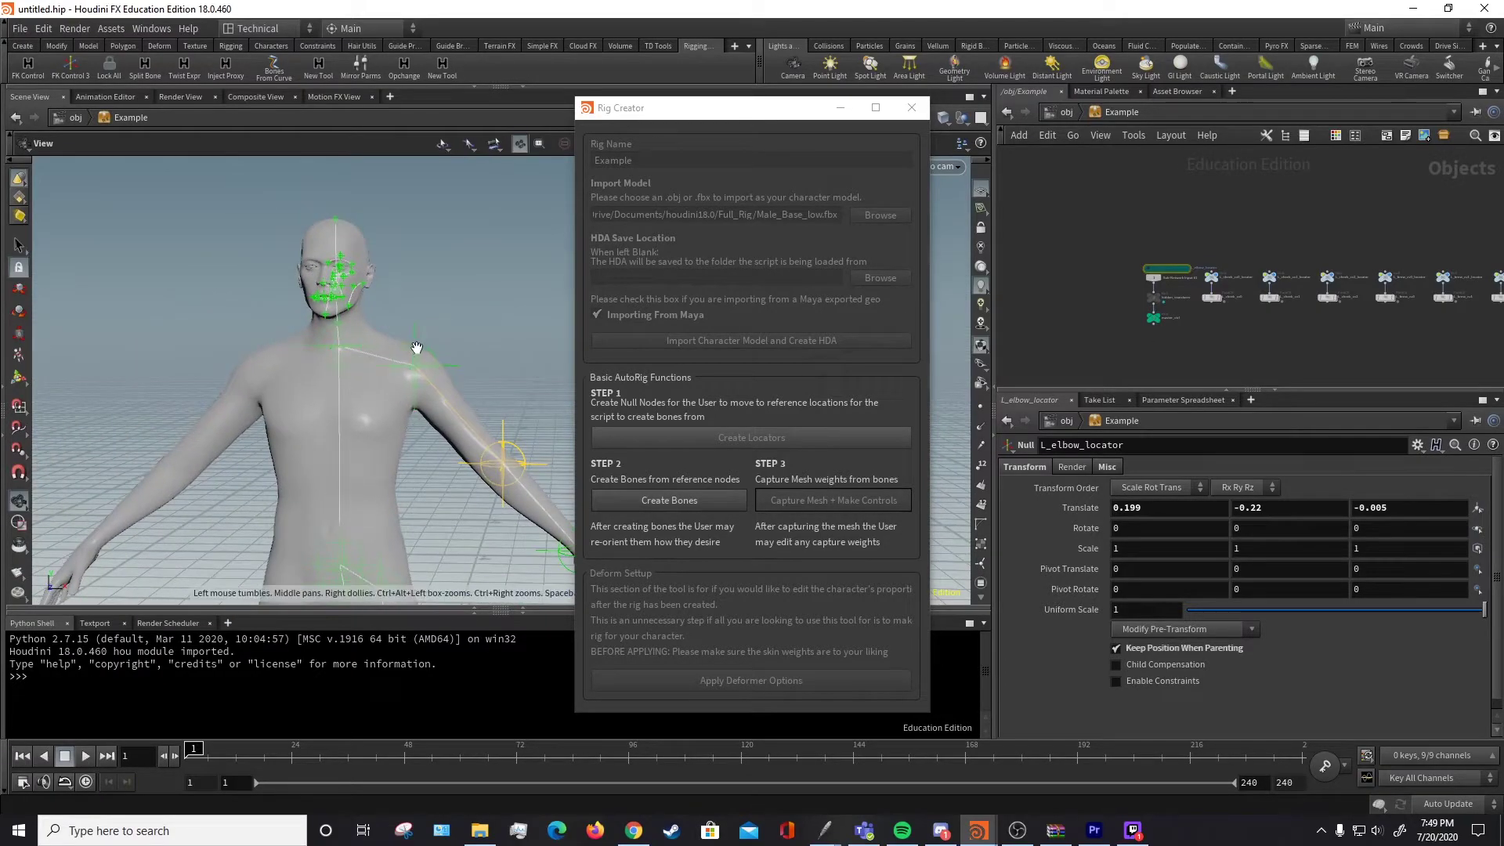
key(s)
click(415, 348)
key(t)
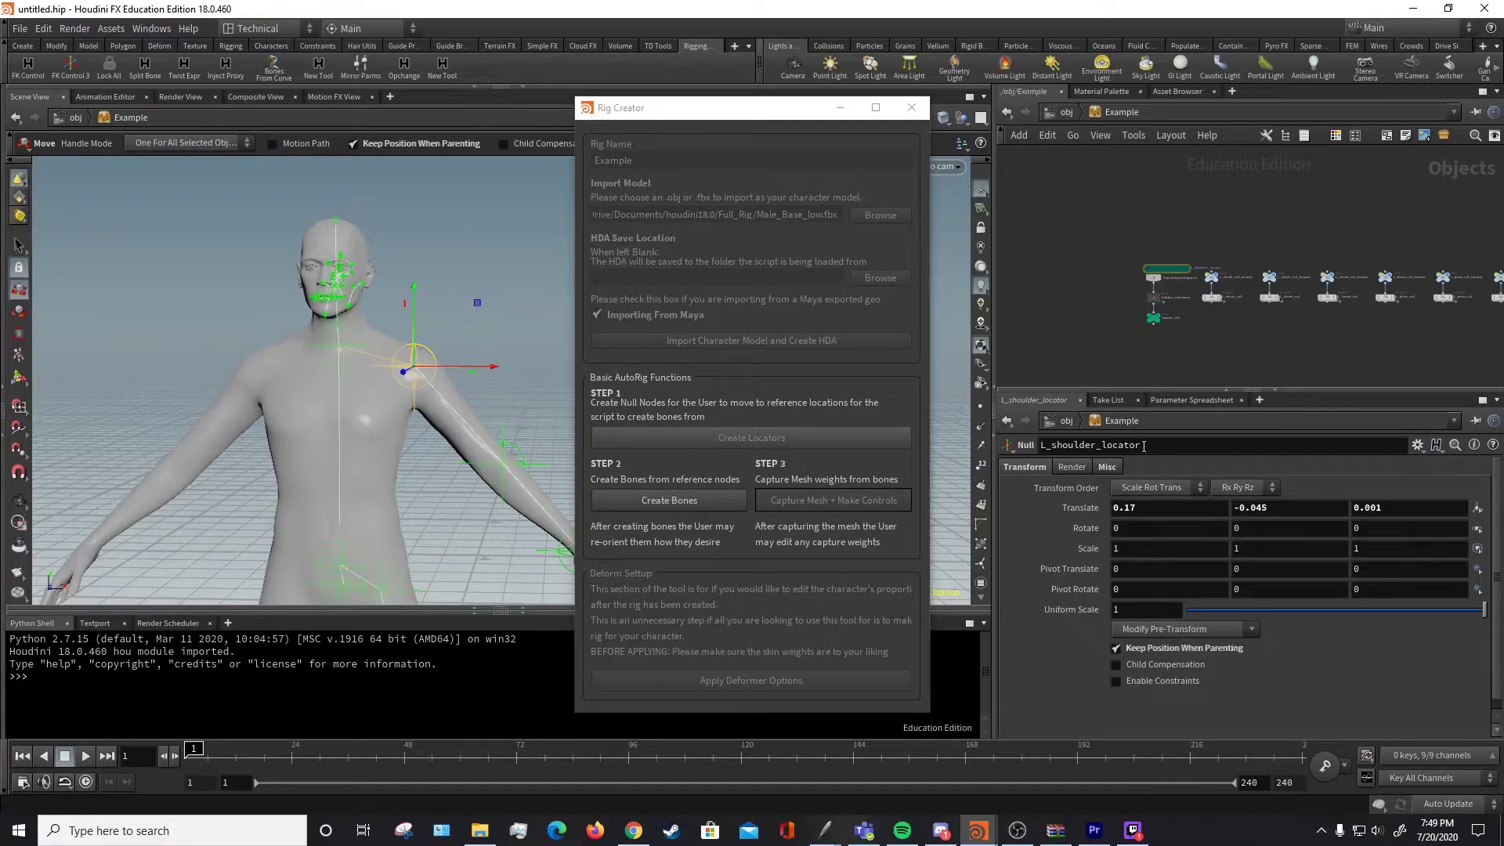
Inspect the left foot's locators by selecting the outer foot locator and then the toe tip locator
alt+middle_drag(410, 438, 413, 193)
alt+middle_drag(451, 494, 463, 244)
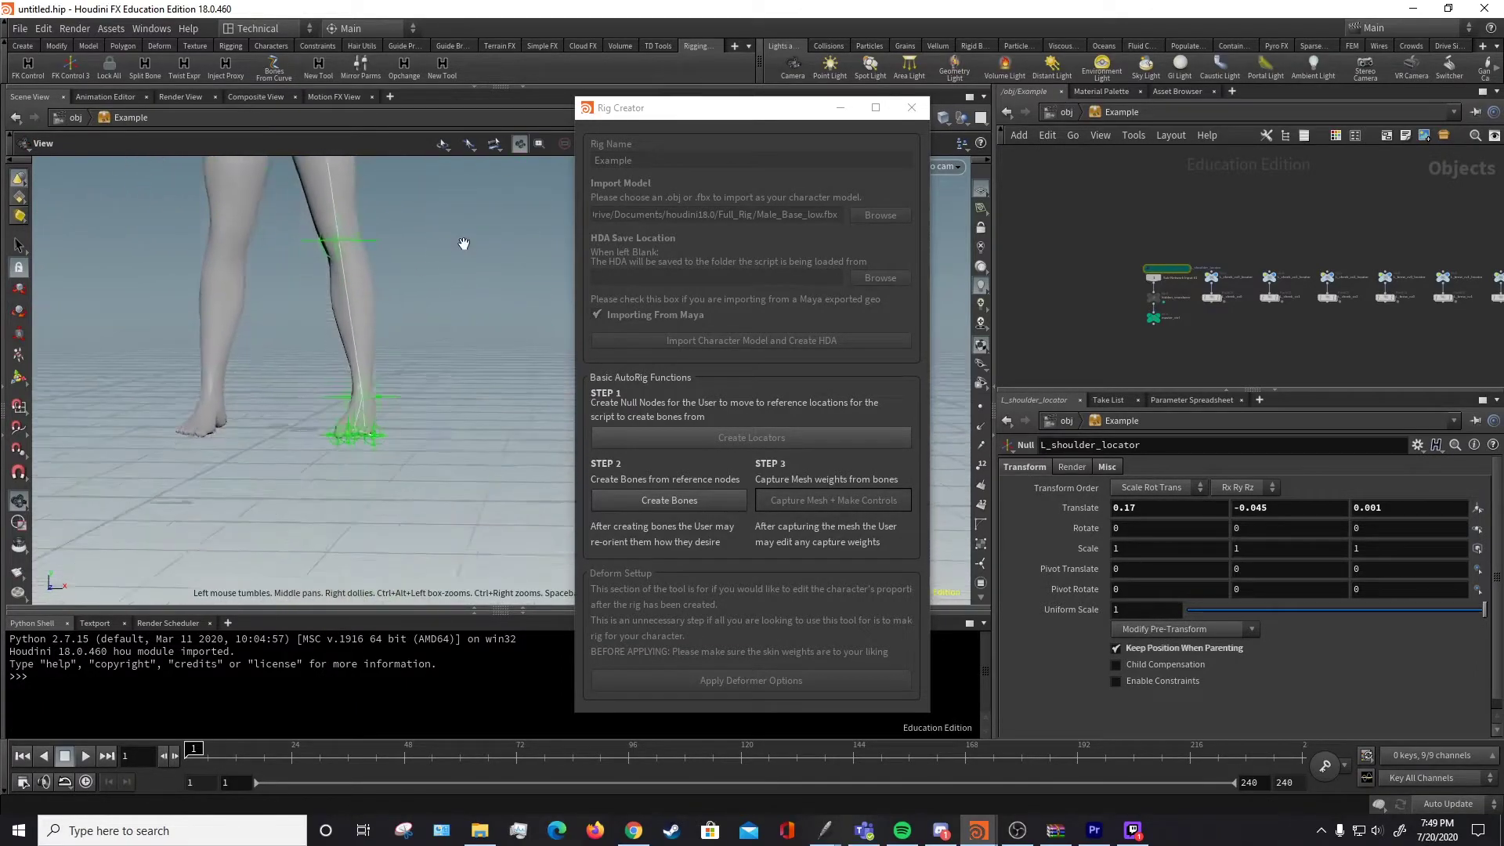
alt+drag(463, 243, 400, 510)
alt+middle_drag(399, 510, 400, 451)
scroll(408, 439, up, 3)
key(s)
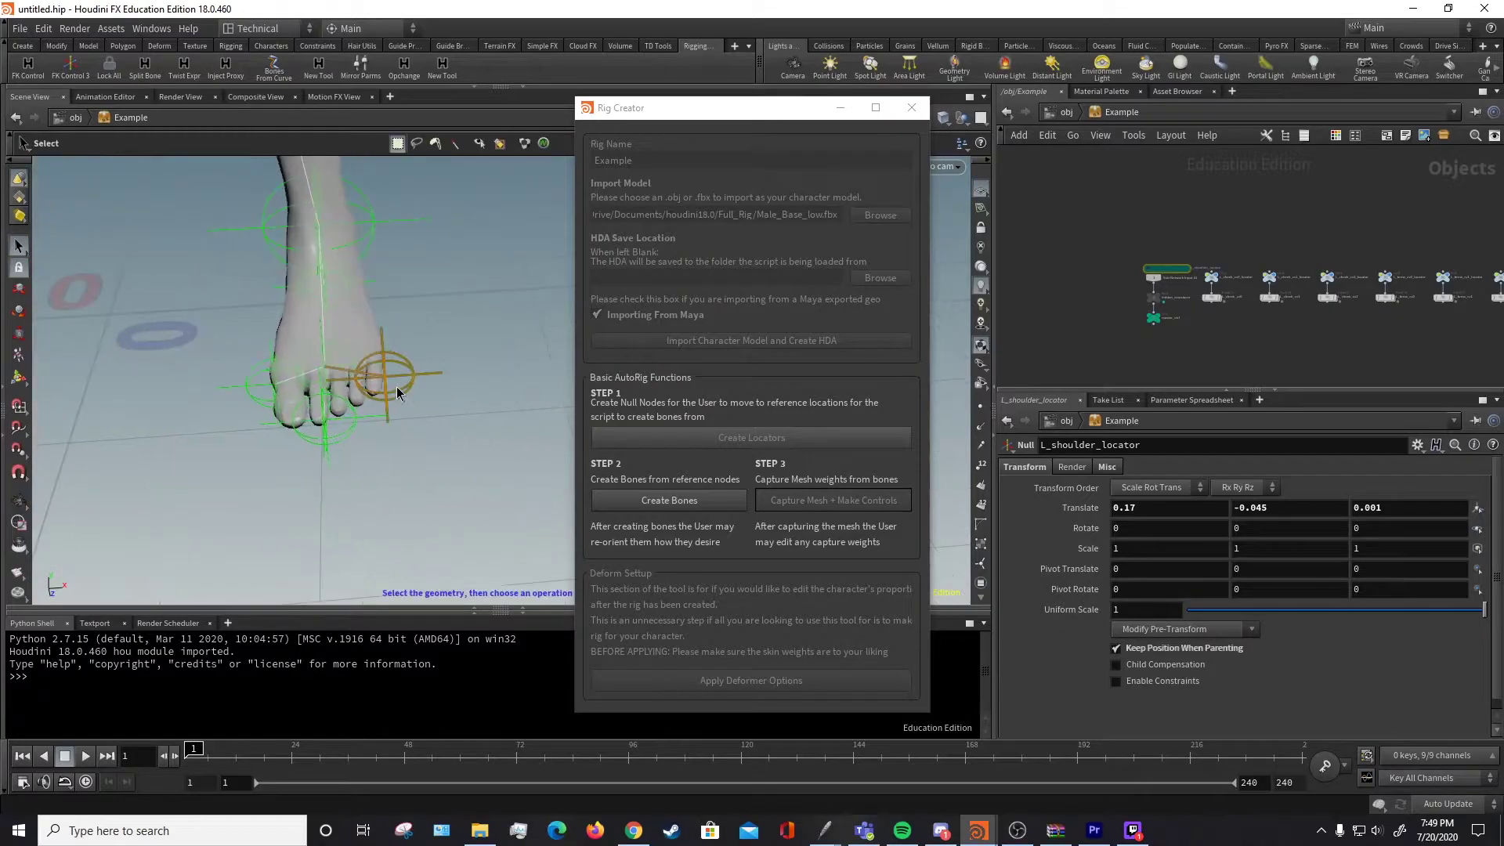
click(397, 387)
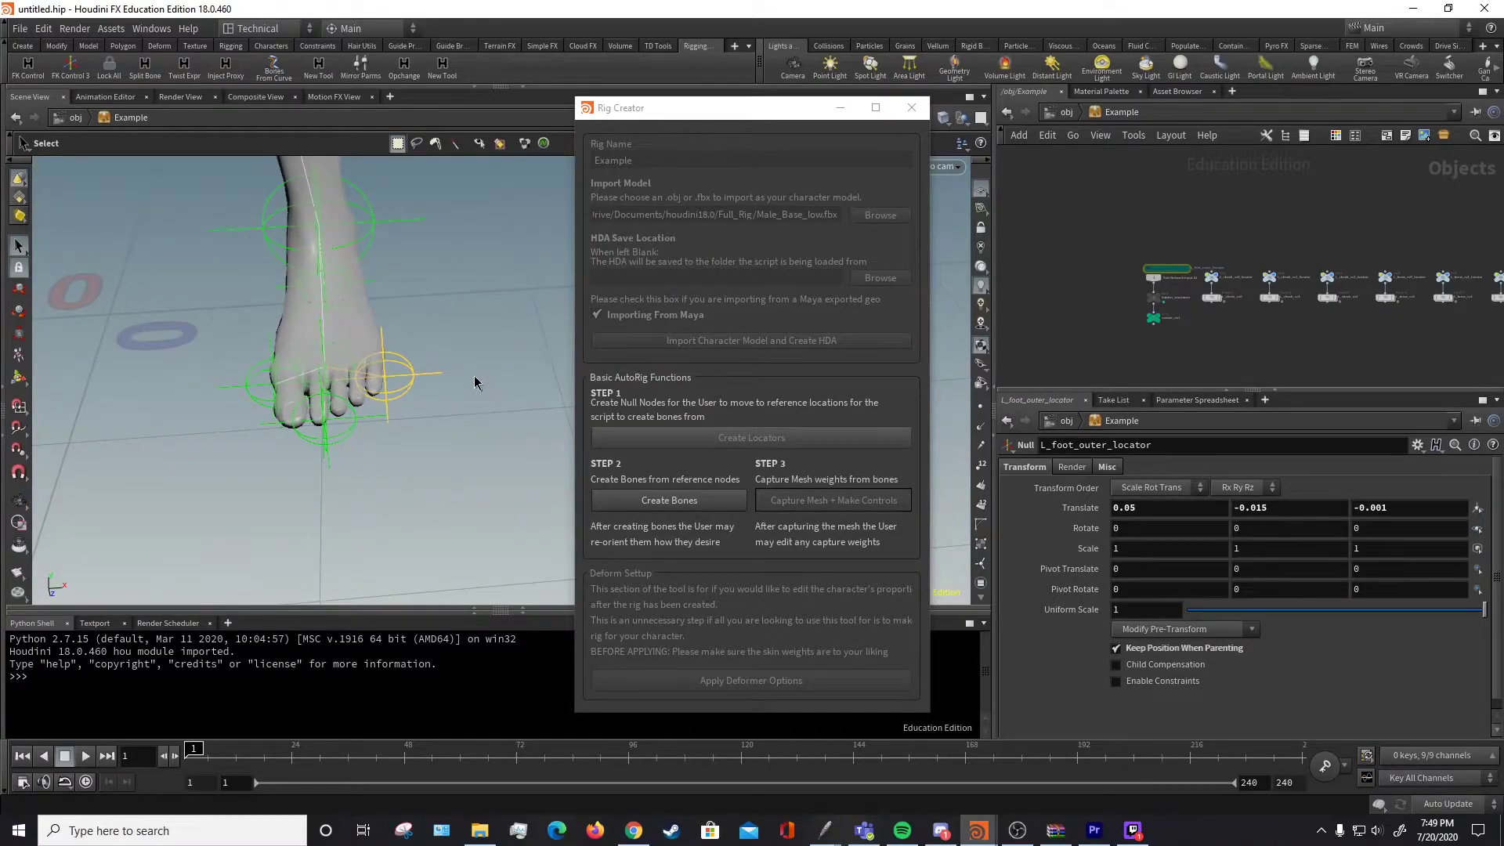
click(323, 423)
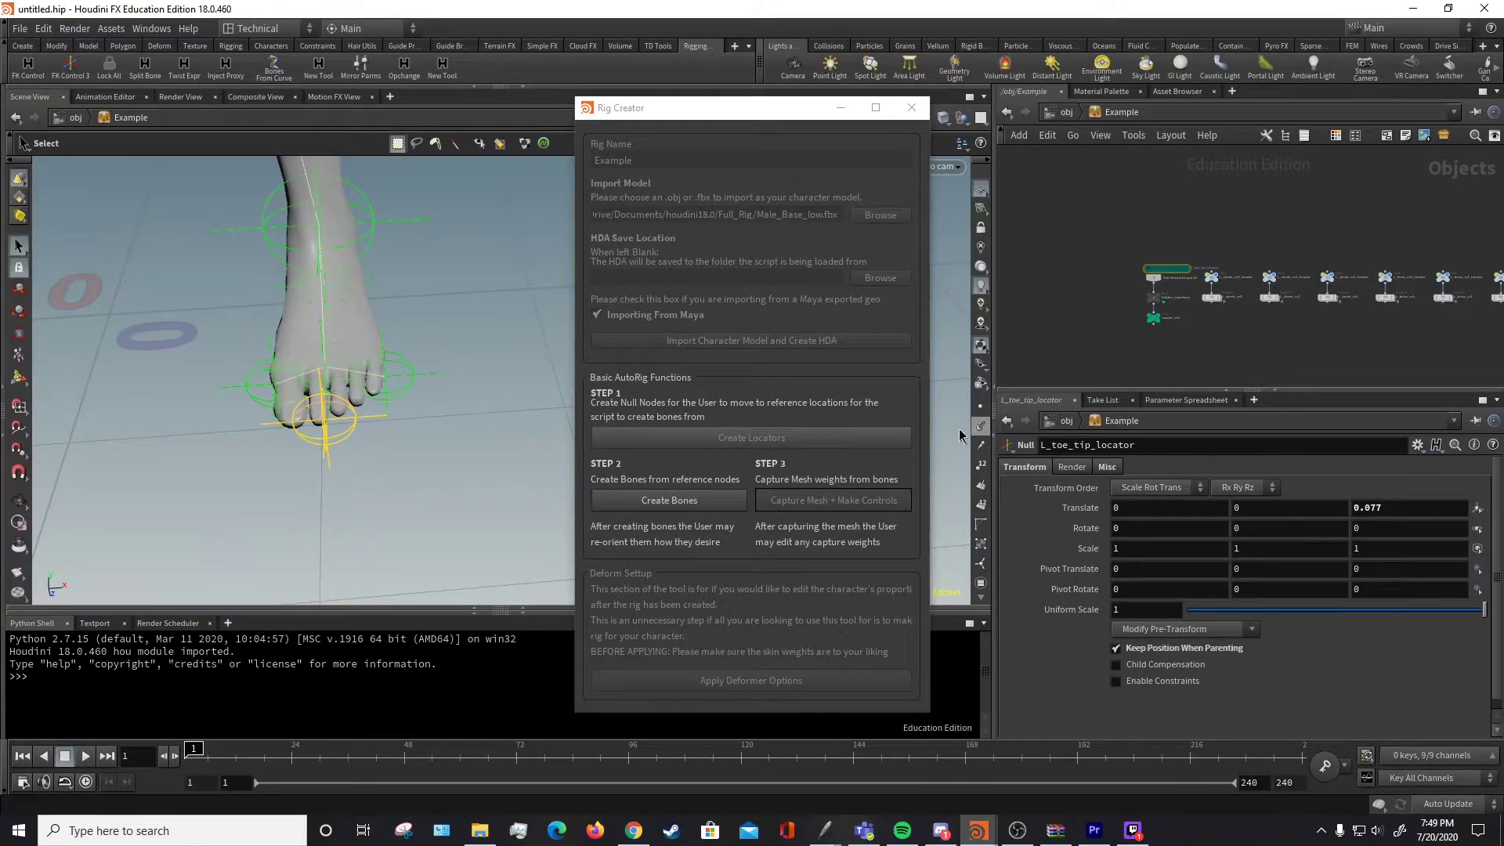
Examine the locators along the body and left arm, then select the base locator of the left index finger
alt+drag(541, 400, 296, 380)
scroll(339, 248, down, 6)
alt+middle_drag(339, 248, 386, 540)
scroll(400, 392, up, 3)
alt+drag(386, 410, 443, 365)
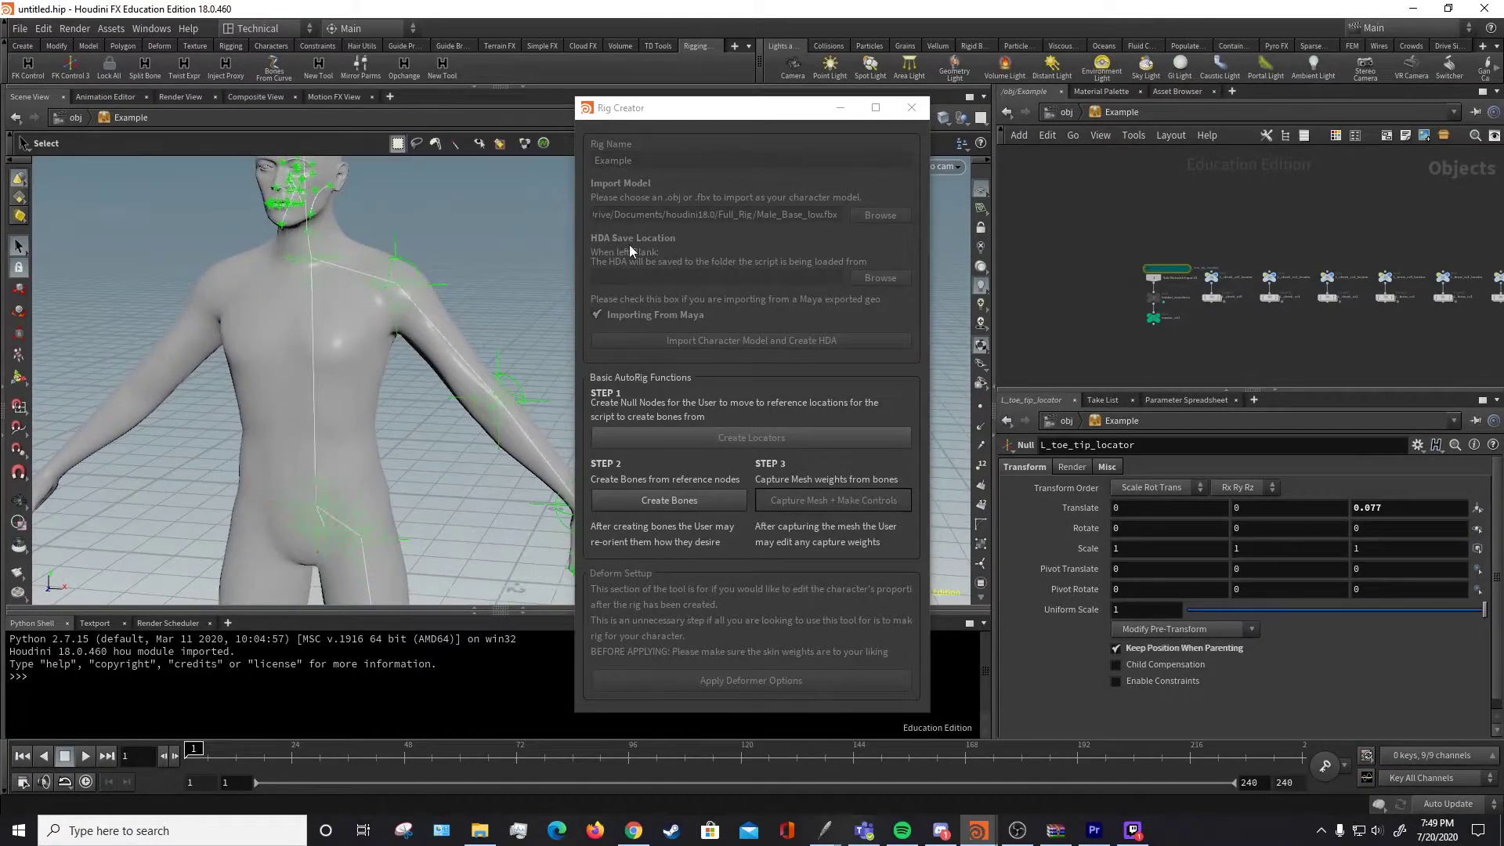
alt+drag(374, 271, 443, 460)
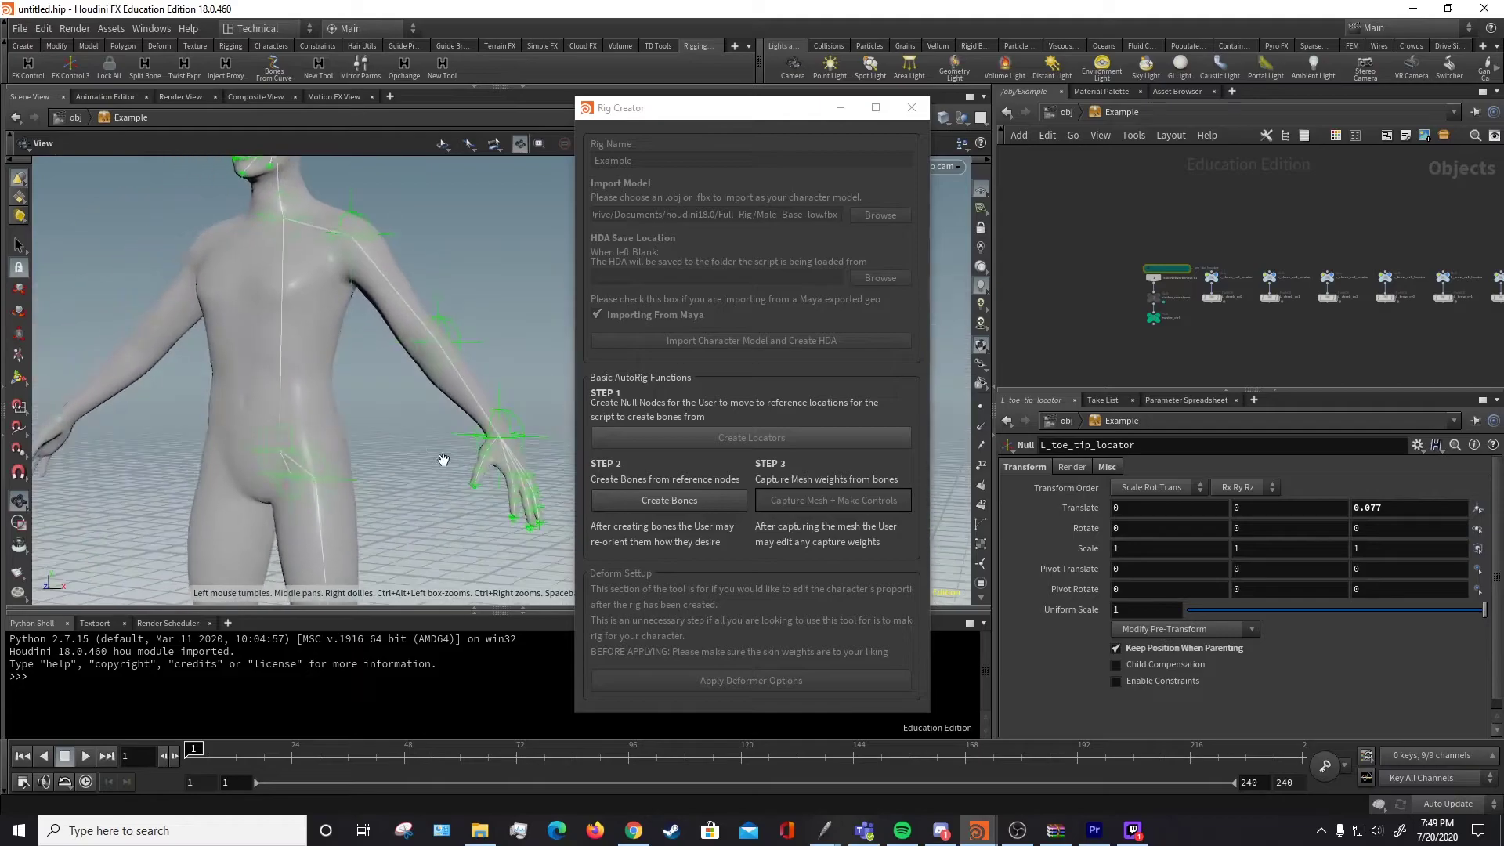
alt+middle_drag(443, 460, 376, 342)
scroll(376, 342, up, 4)
alt+drag(376, 342, 410, 378)
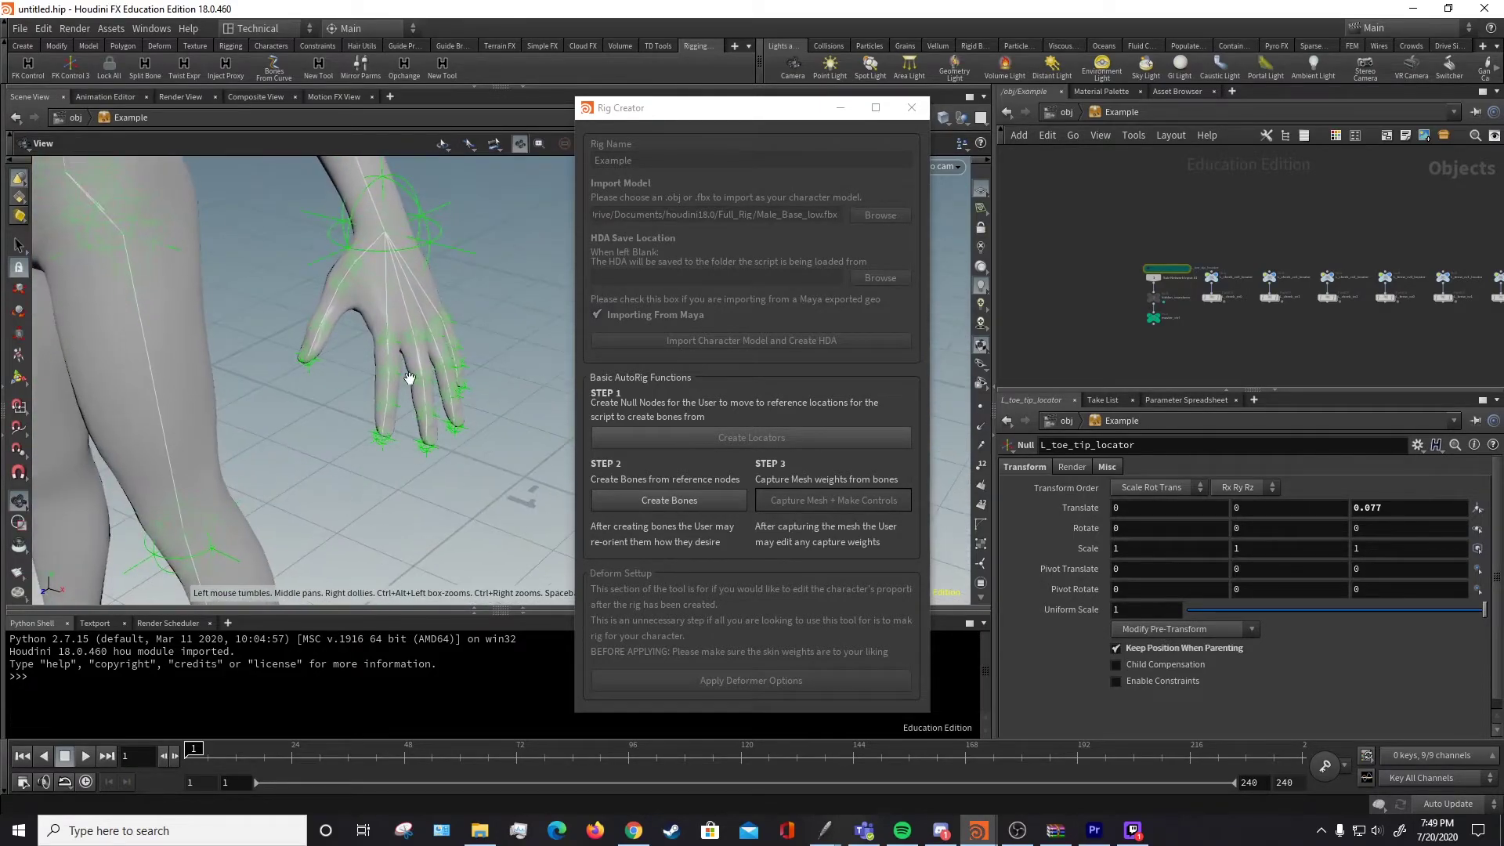
key(s)
click(392, 345)
key(Escape)
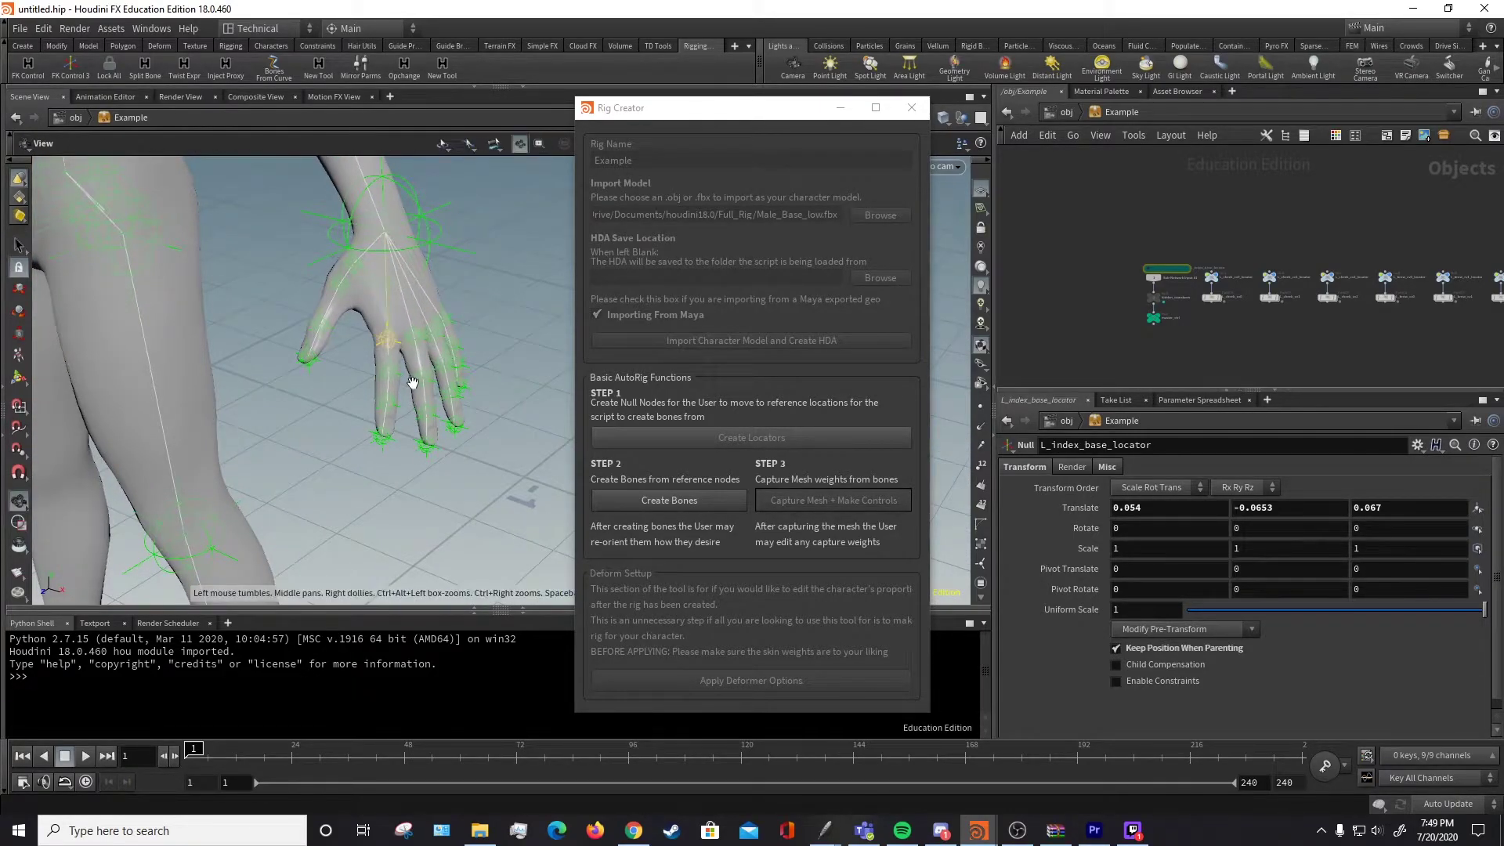
Check the left index finger's remaining locators by selecting them from the middle joint to the tip point
scroll(411, 381, up, 5)
key(s)
click(361, 361)
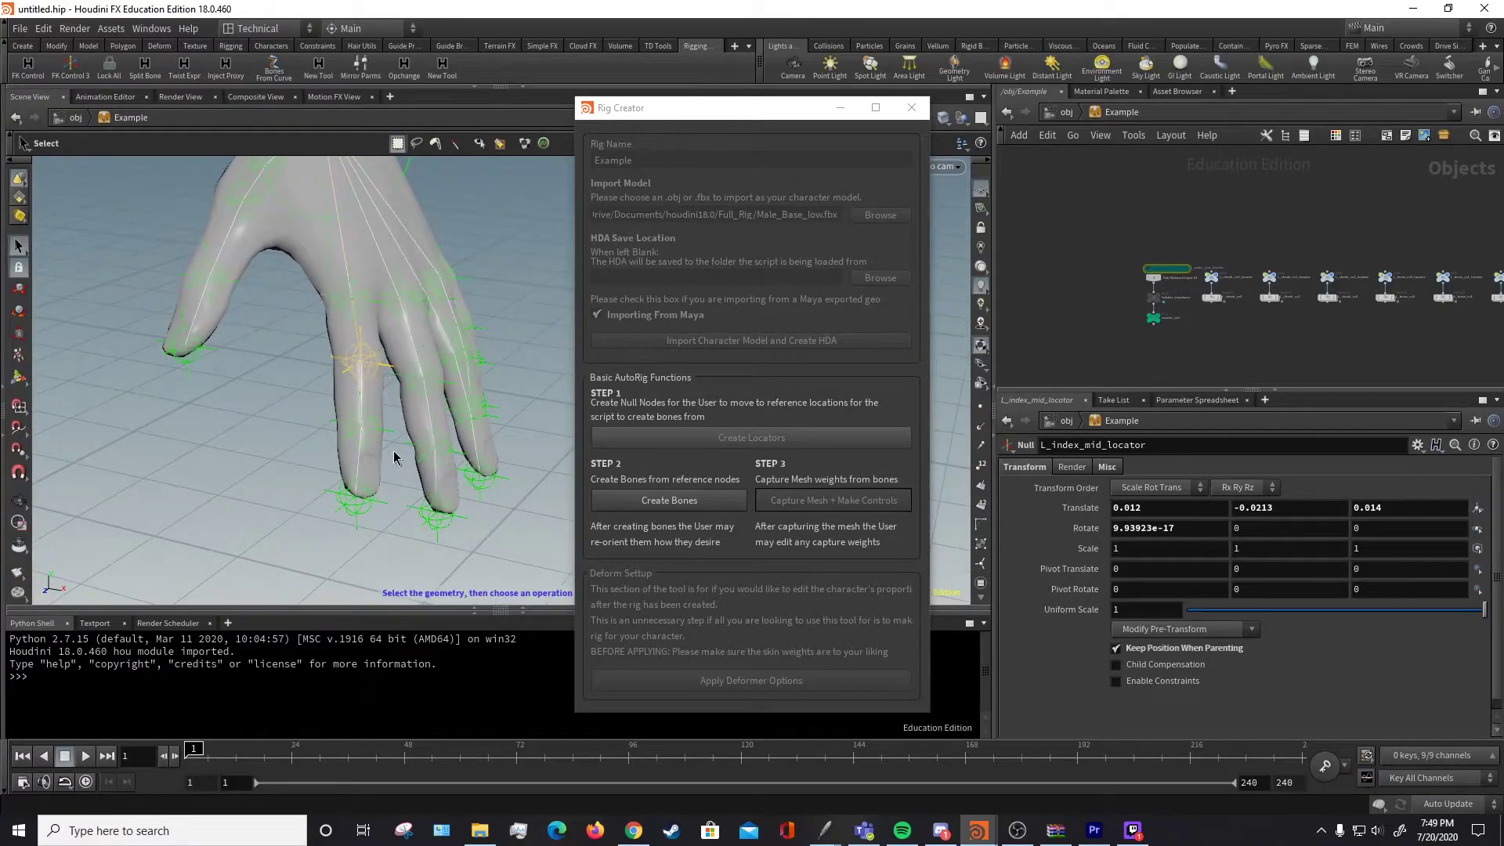
click(380, 505)
click(380, 437)
click(371, 506)
key(Escape)
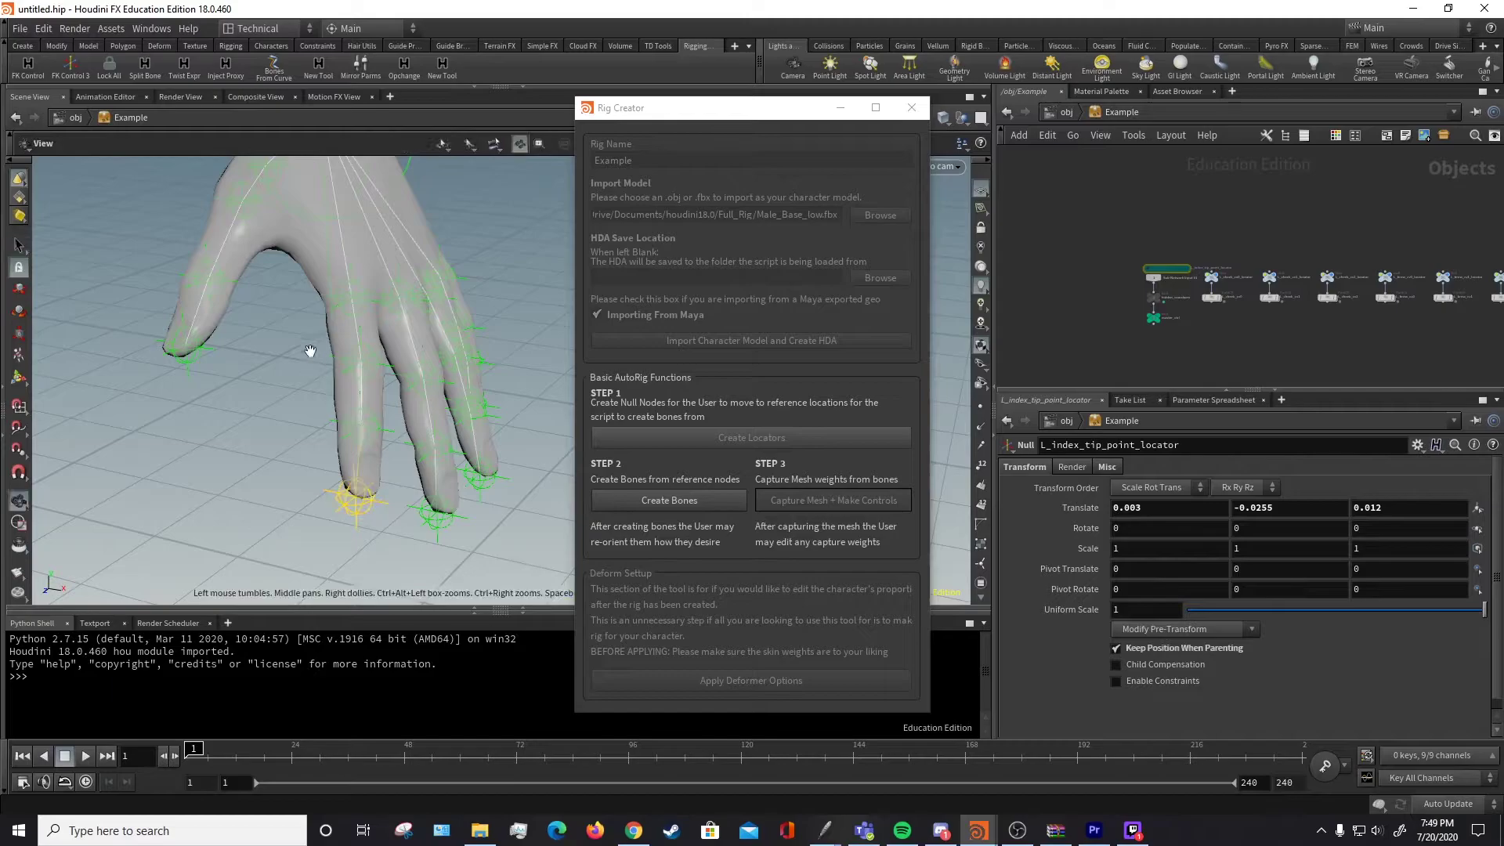
Examine the facial locators around the eye, brow, nose, mouth and jaw from the front and side
drag(308, 345, 399, 350)
right_drag(399, 350, 437, 440)
drag(436, 440, 478, 372)
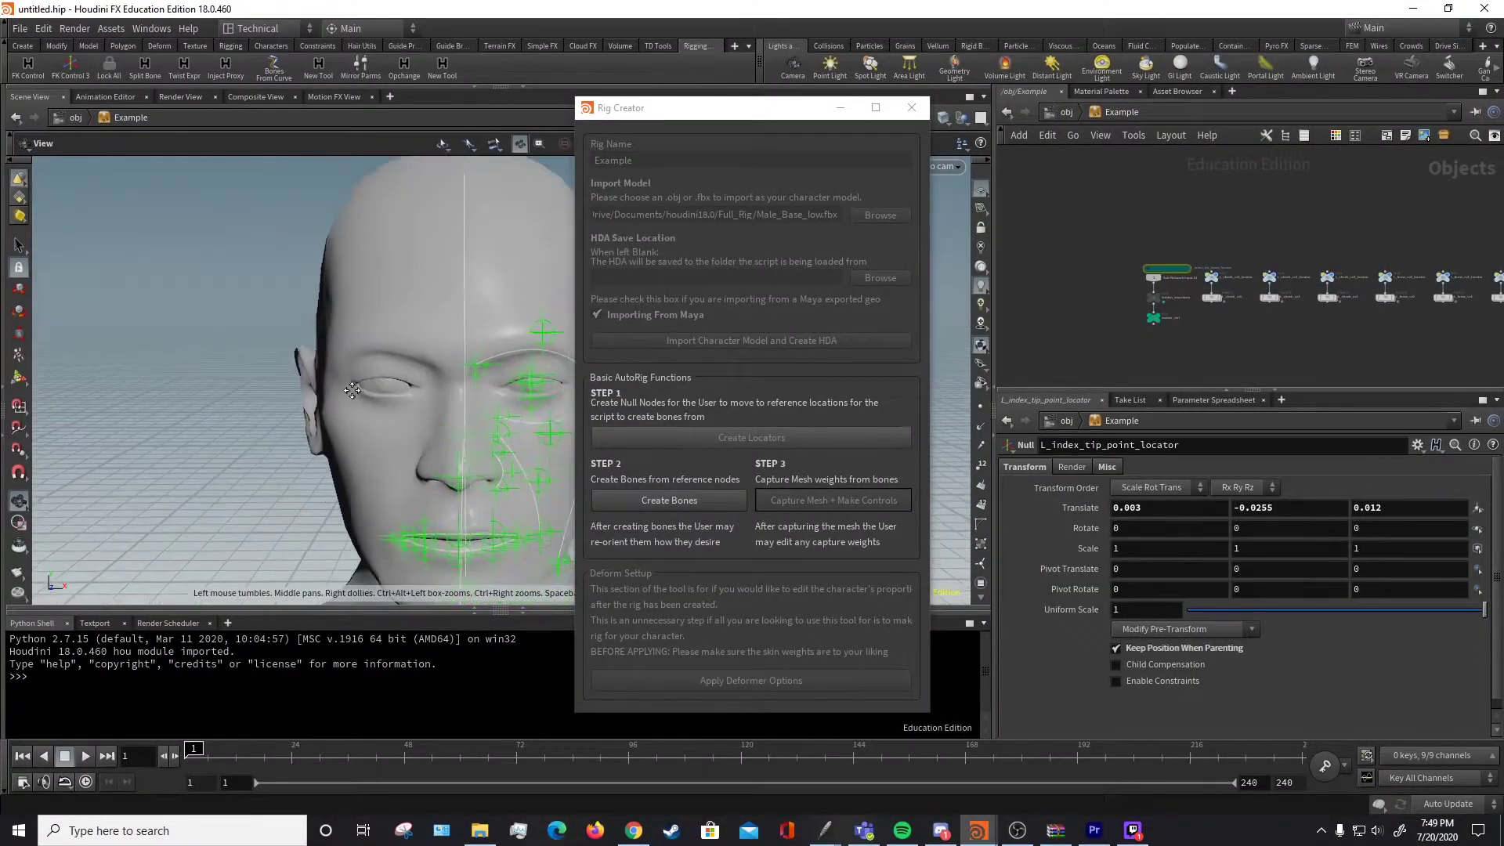
middle_drag(478, 372, 410, 329)
key(s)
key(Escape)
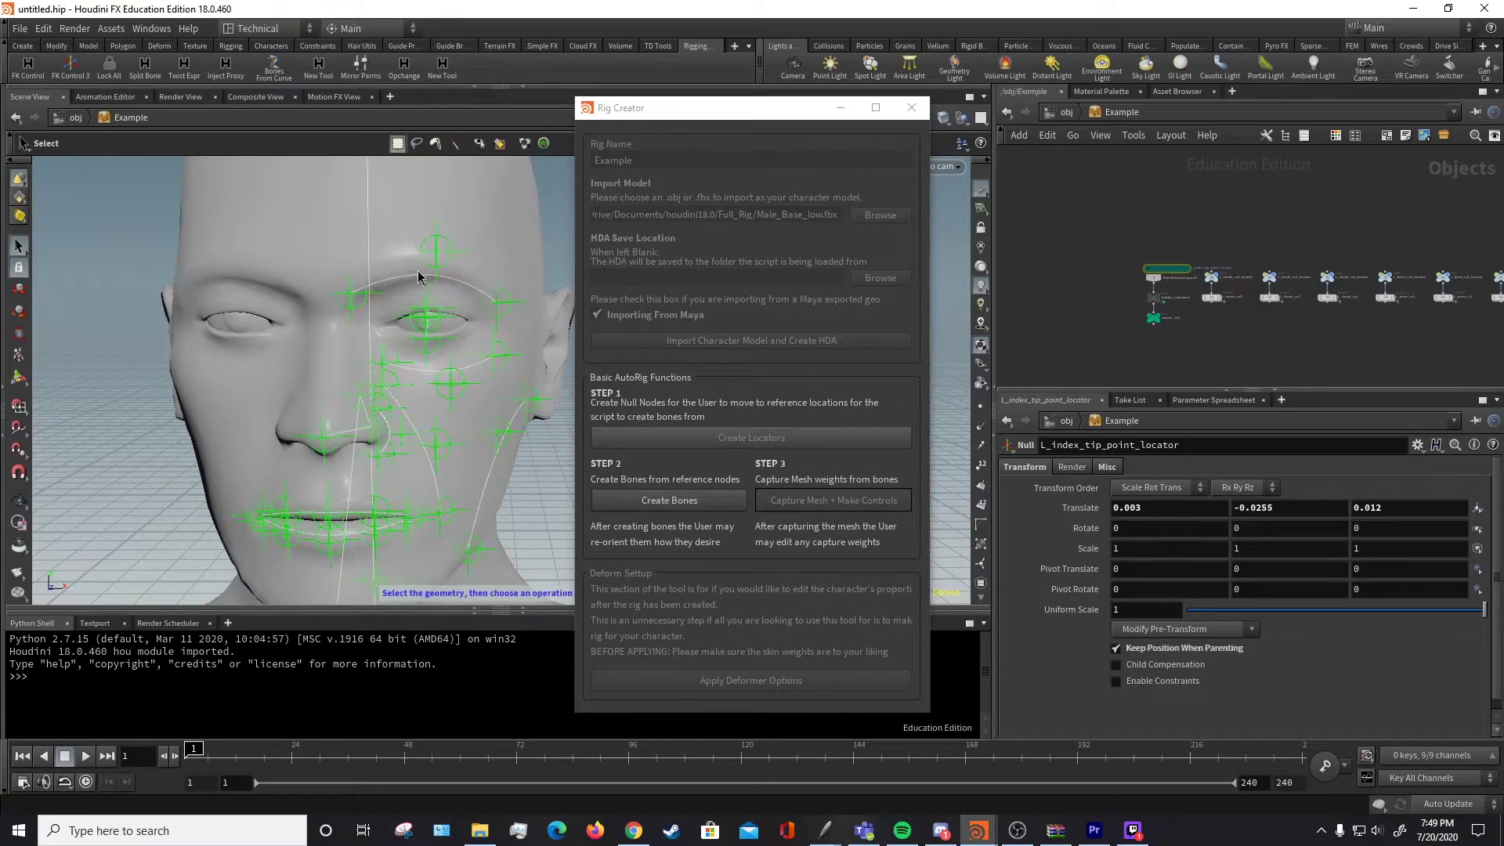
drag(372, 294, 393, 410)
key(s)
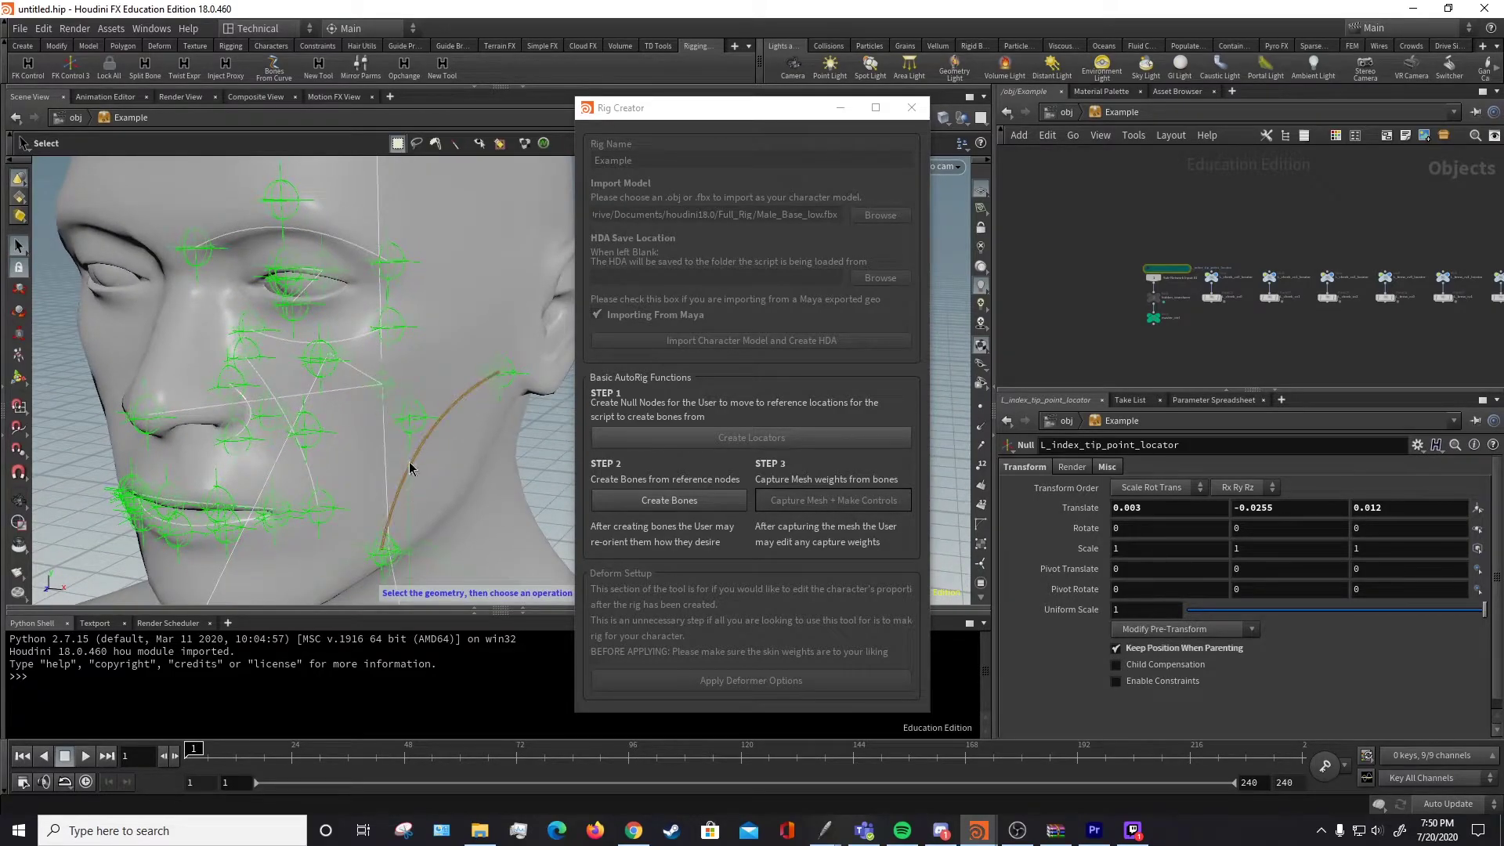
key(Escape)
Review the full-body locator placement and create the bones from the reference locators
drag(306, 438, 336, 347)
right_drag(336, 347, 400, 426)
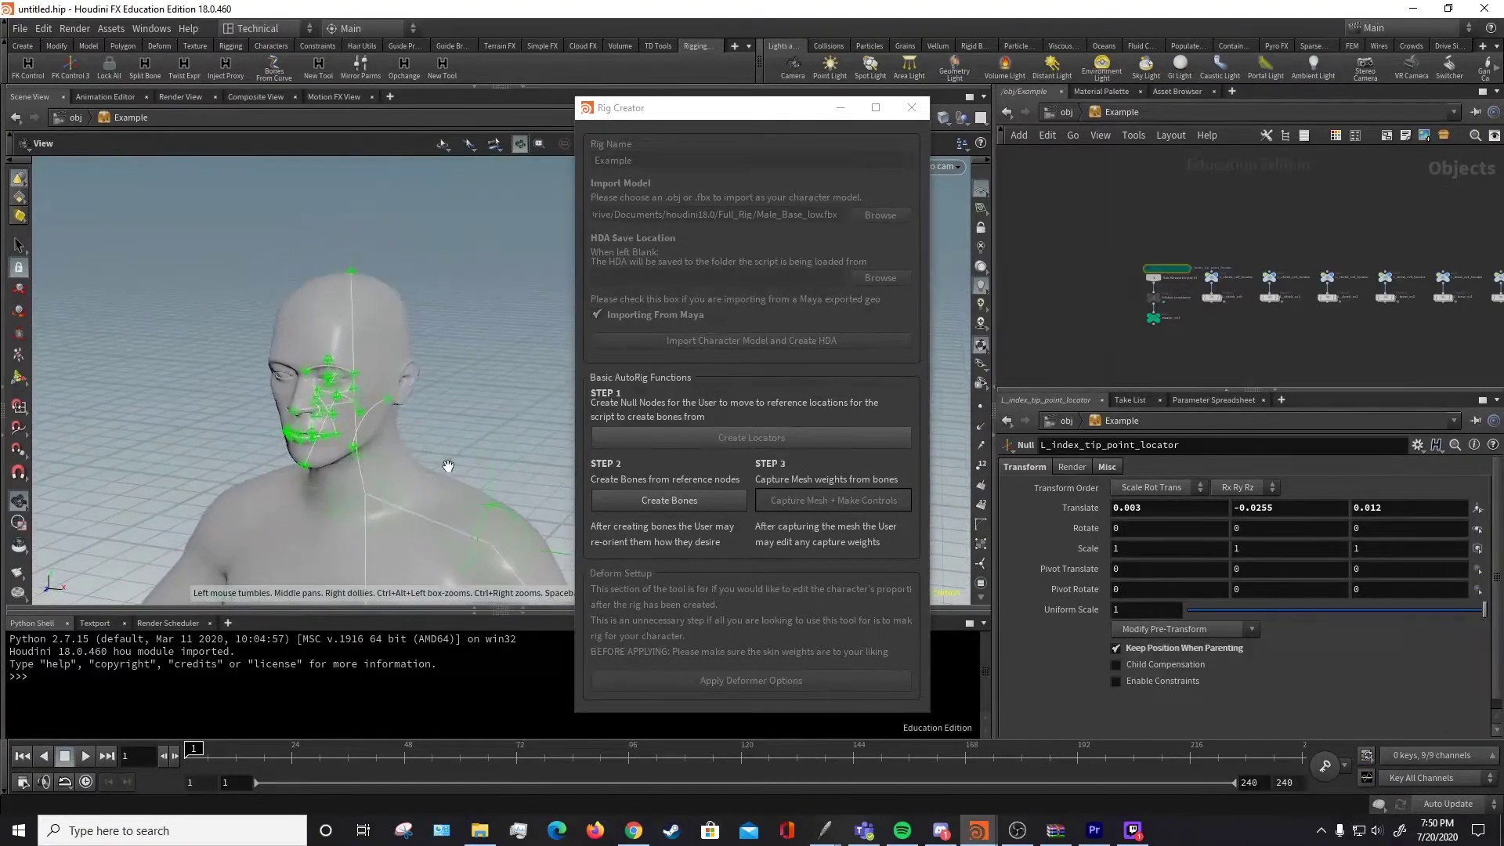
middle_drag(449, 466, 395, 266)
right_drag(395, 265, 445, 364)
drag(445, 363, 435, 325)
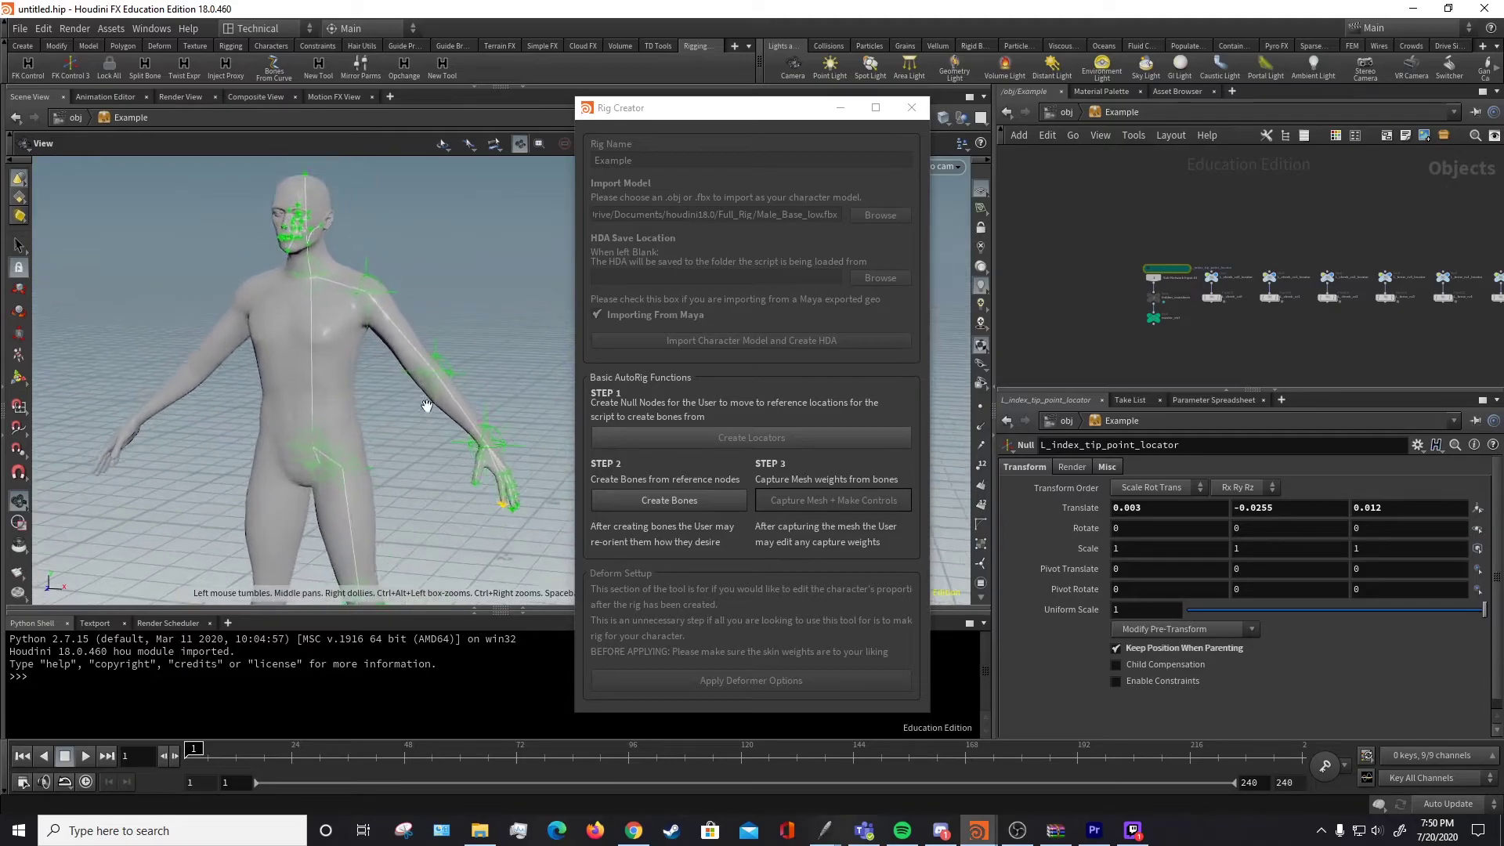
key(s)
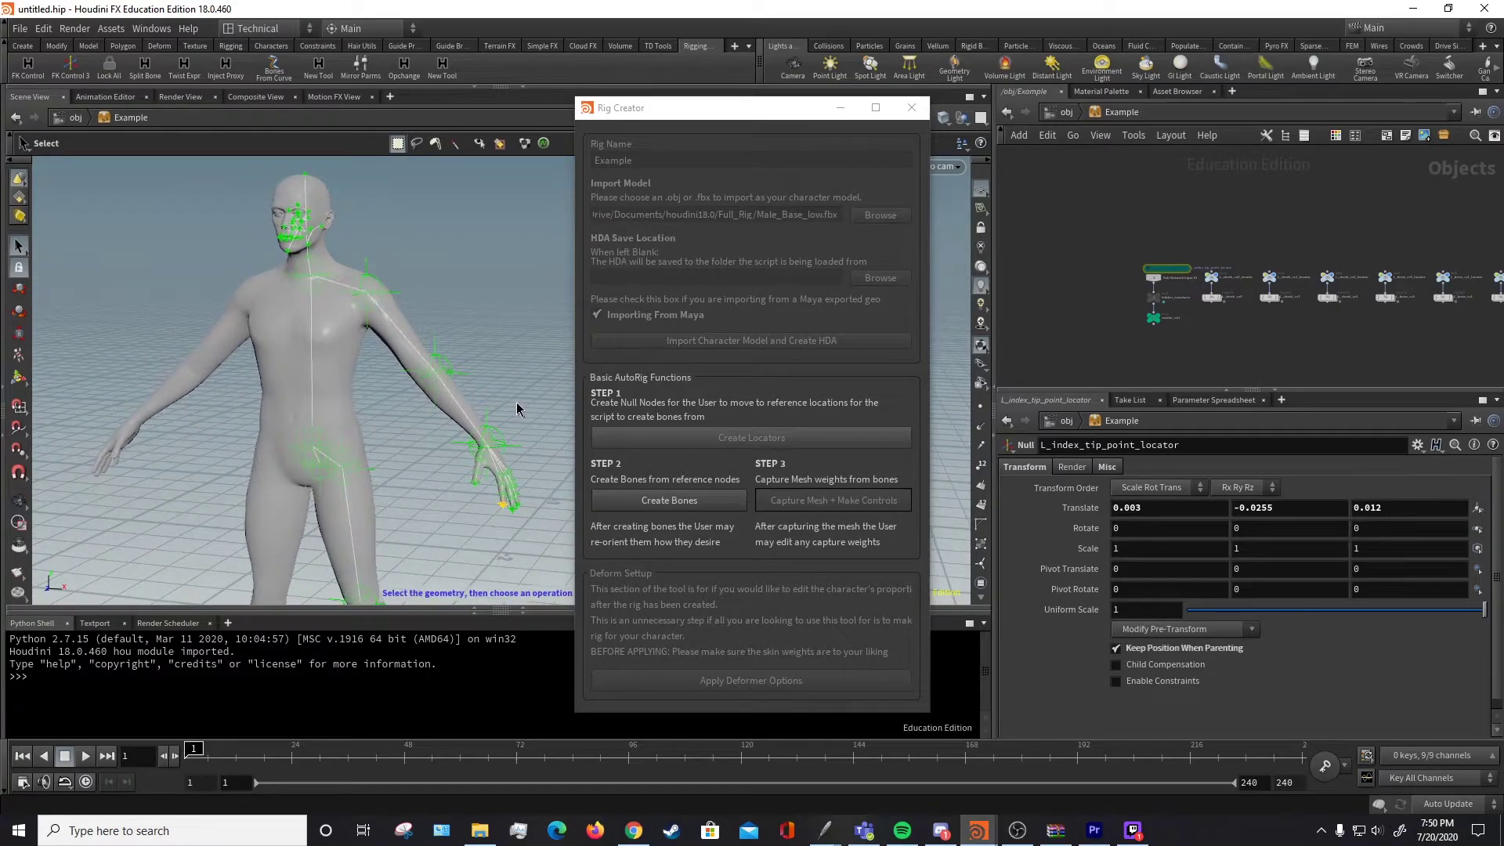
click(665, 503)
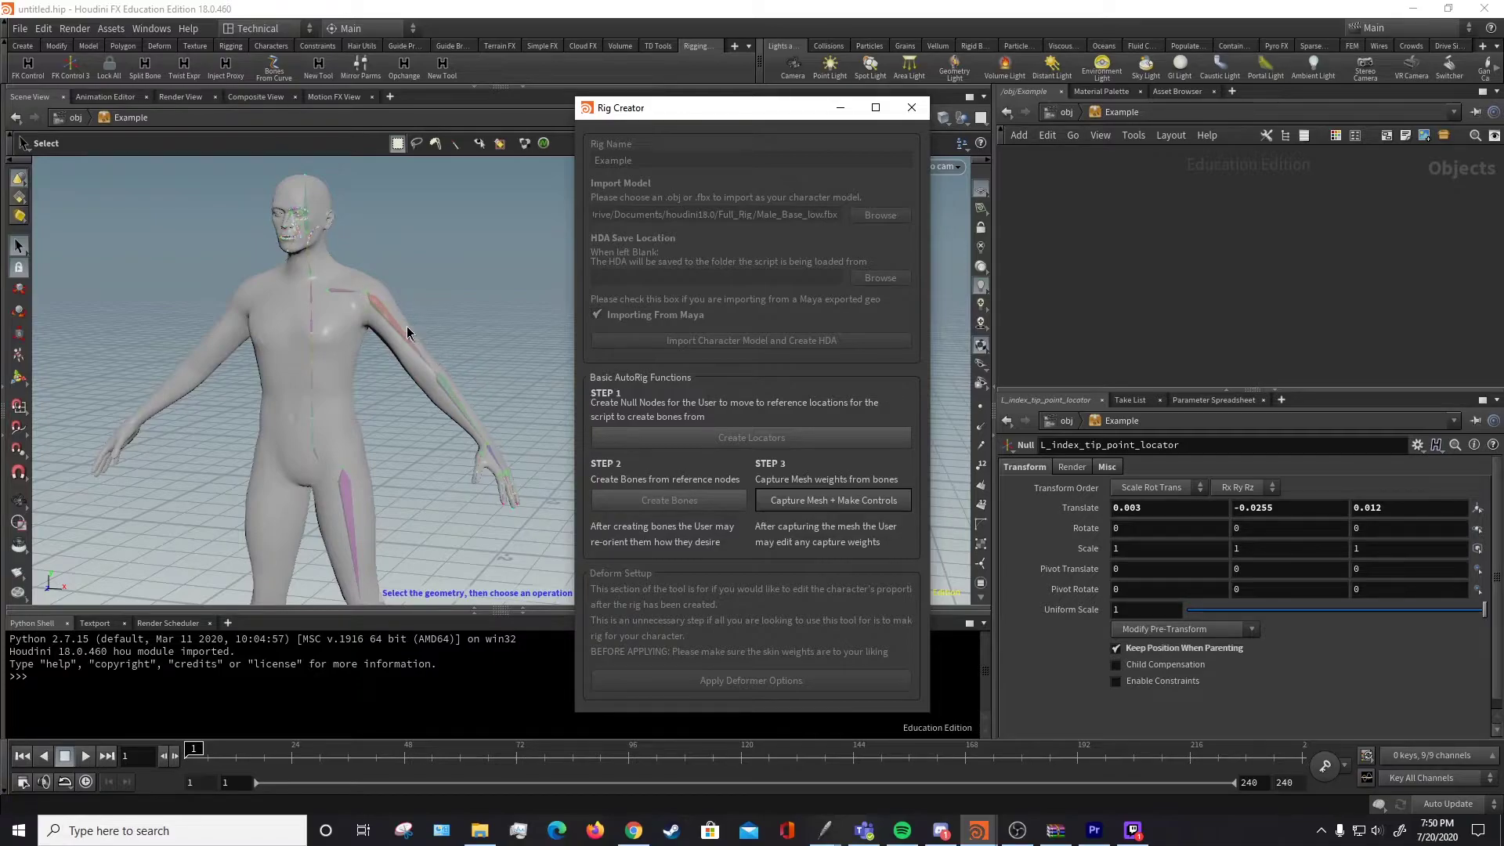
Examine the placement and orientation of the new bones in the spine, left arm, hand and fingers
alt+scroll(439, 367, up, 5)
alt+drag(439, 369, 341, 307)
alt+middle_drag(368, 282, 383, 344)
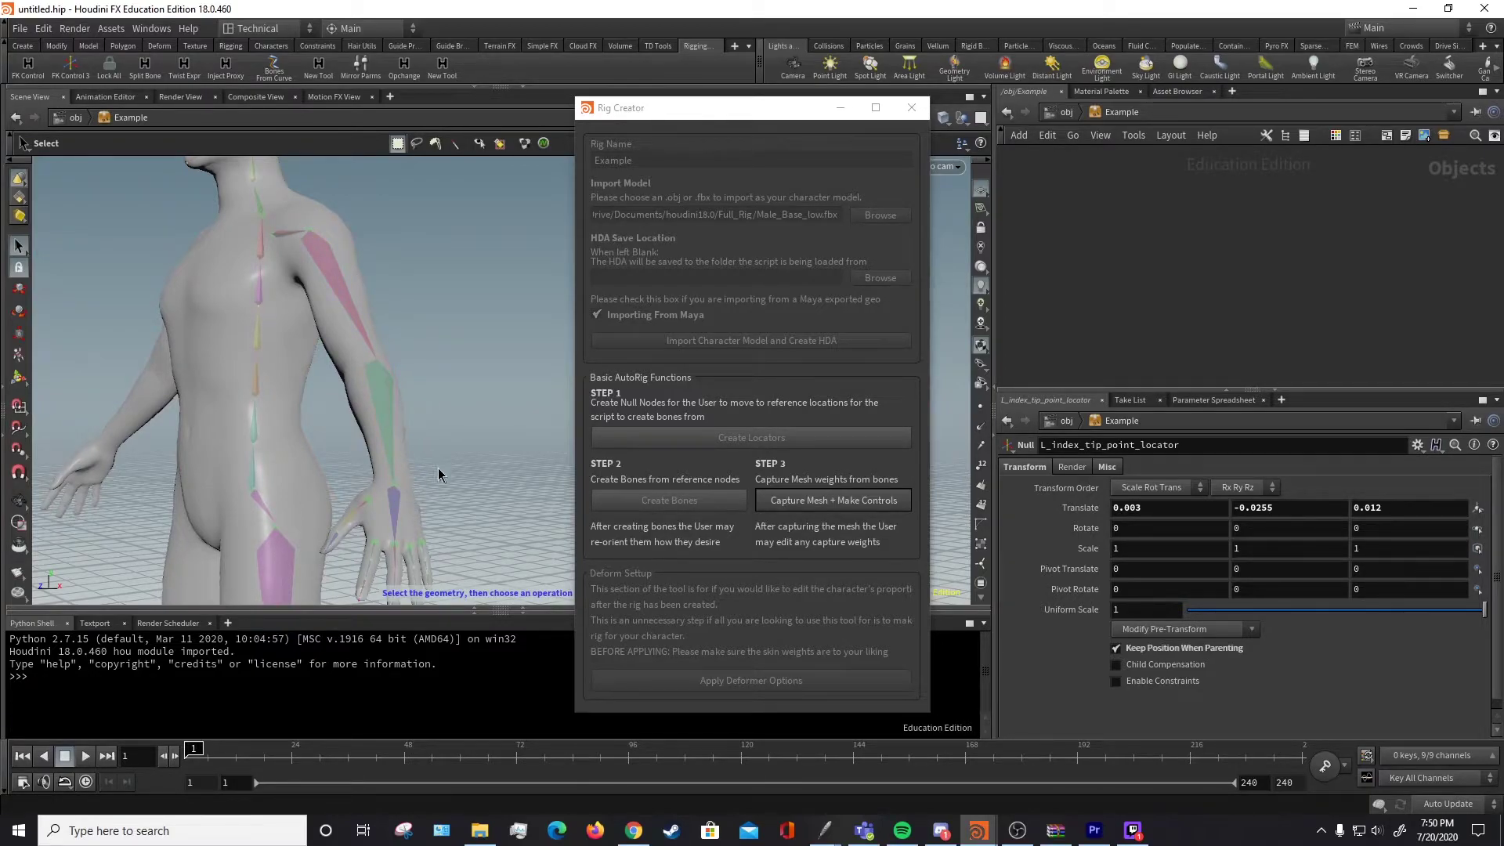
alt+drag(275, 394, 362, 345)
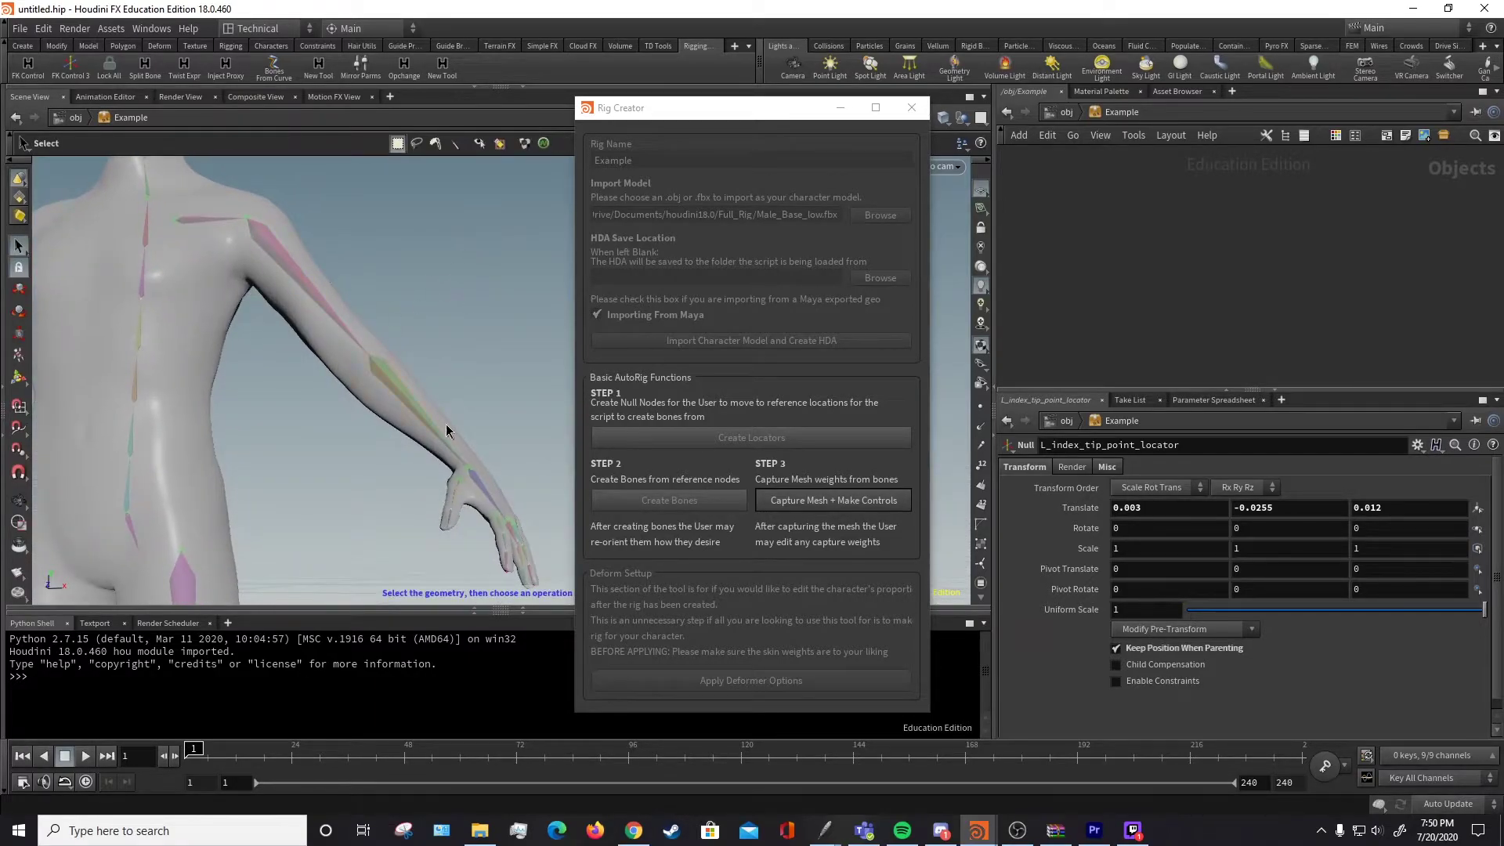
alt+middle_drag(445, 431, 359, 282)
alt+right_drag(359, 282, 389, 407)
alt+drag(389, 407, 408, 349)
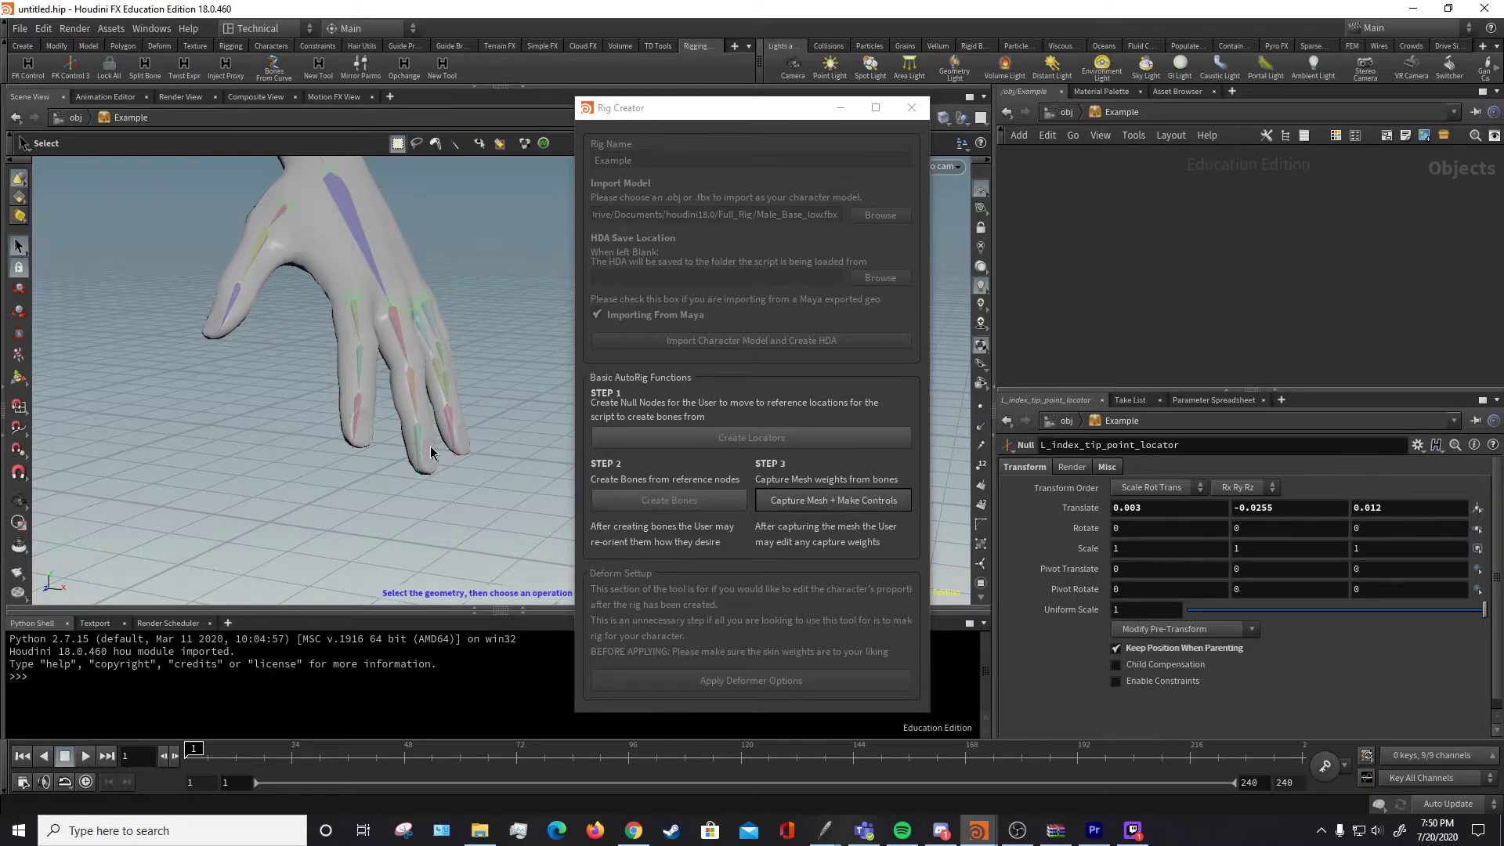
scroll(406, 384, up, 3)
alt+drag(382, 354, 423, 297)
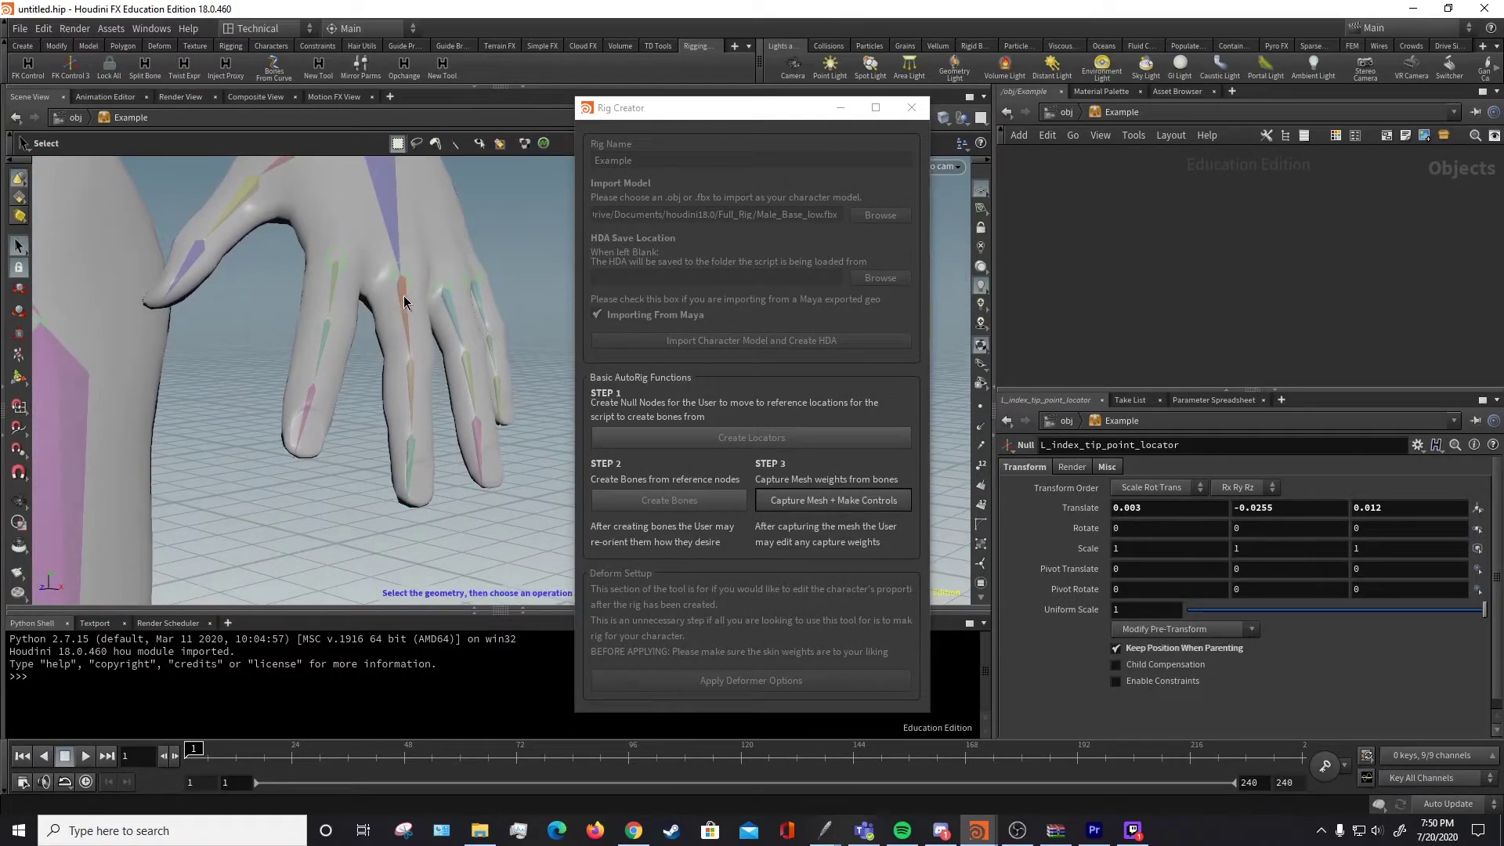
Disconnect the left middle finger's first bone from its neighbouring nodes in the network
click(406, 311)
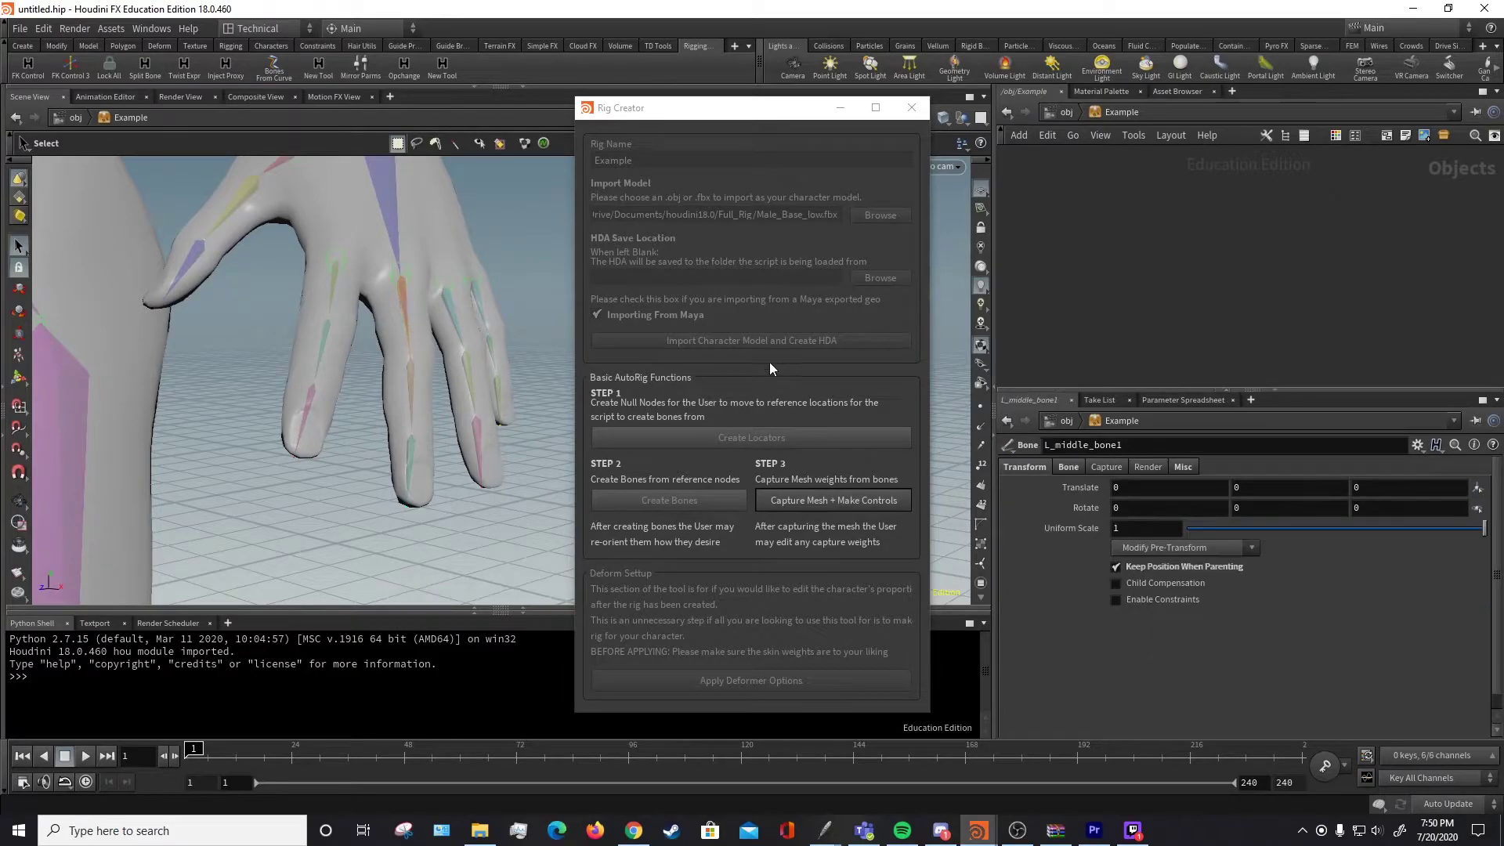
key(f)
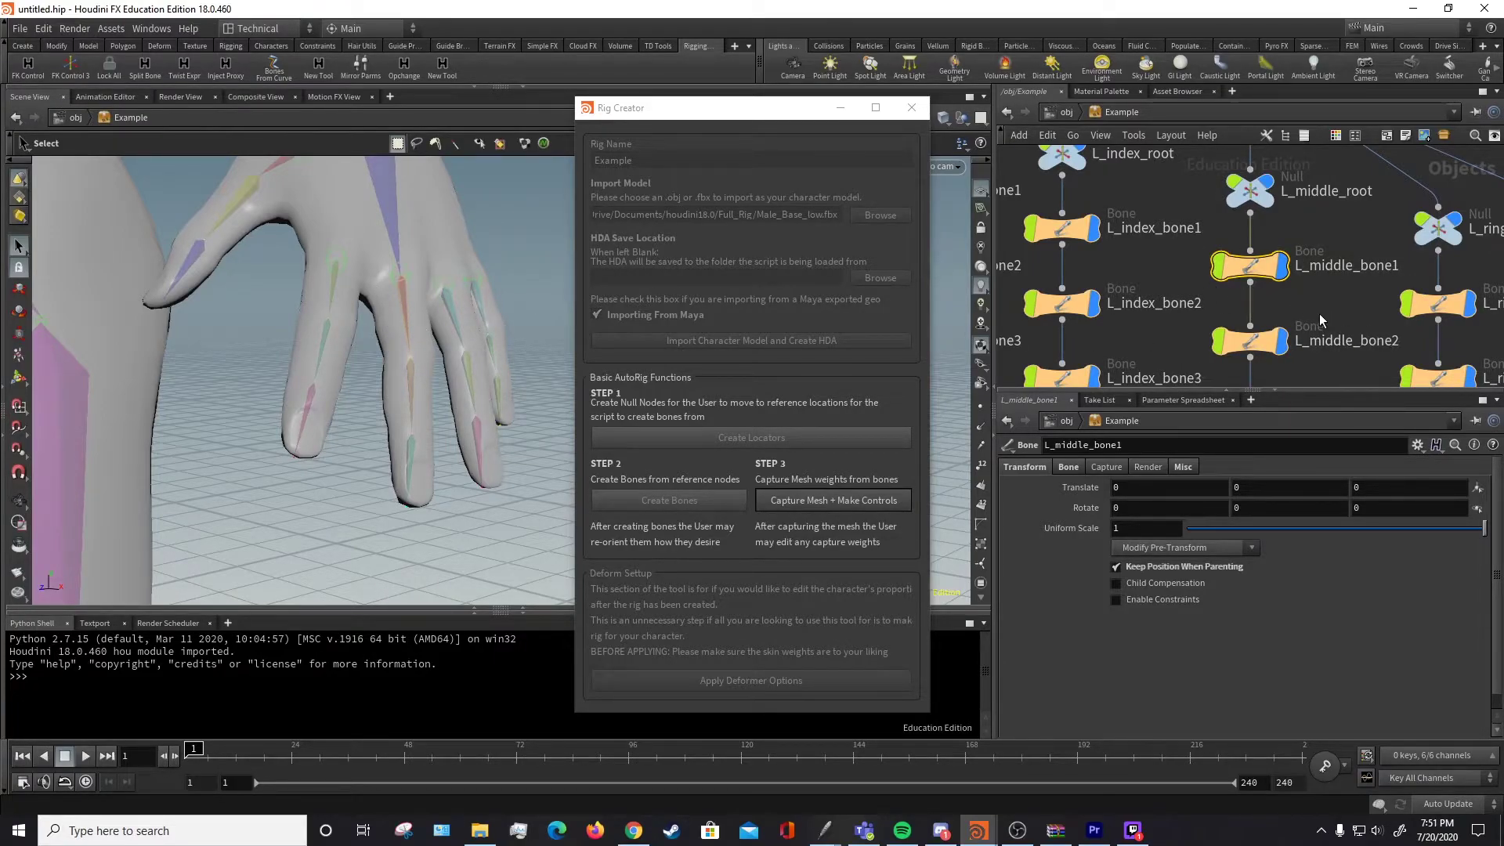
key(y)
drag(1322, 302, 1222, 304)
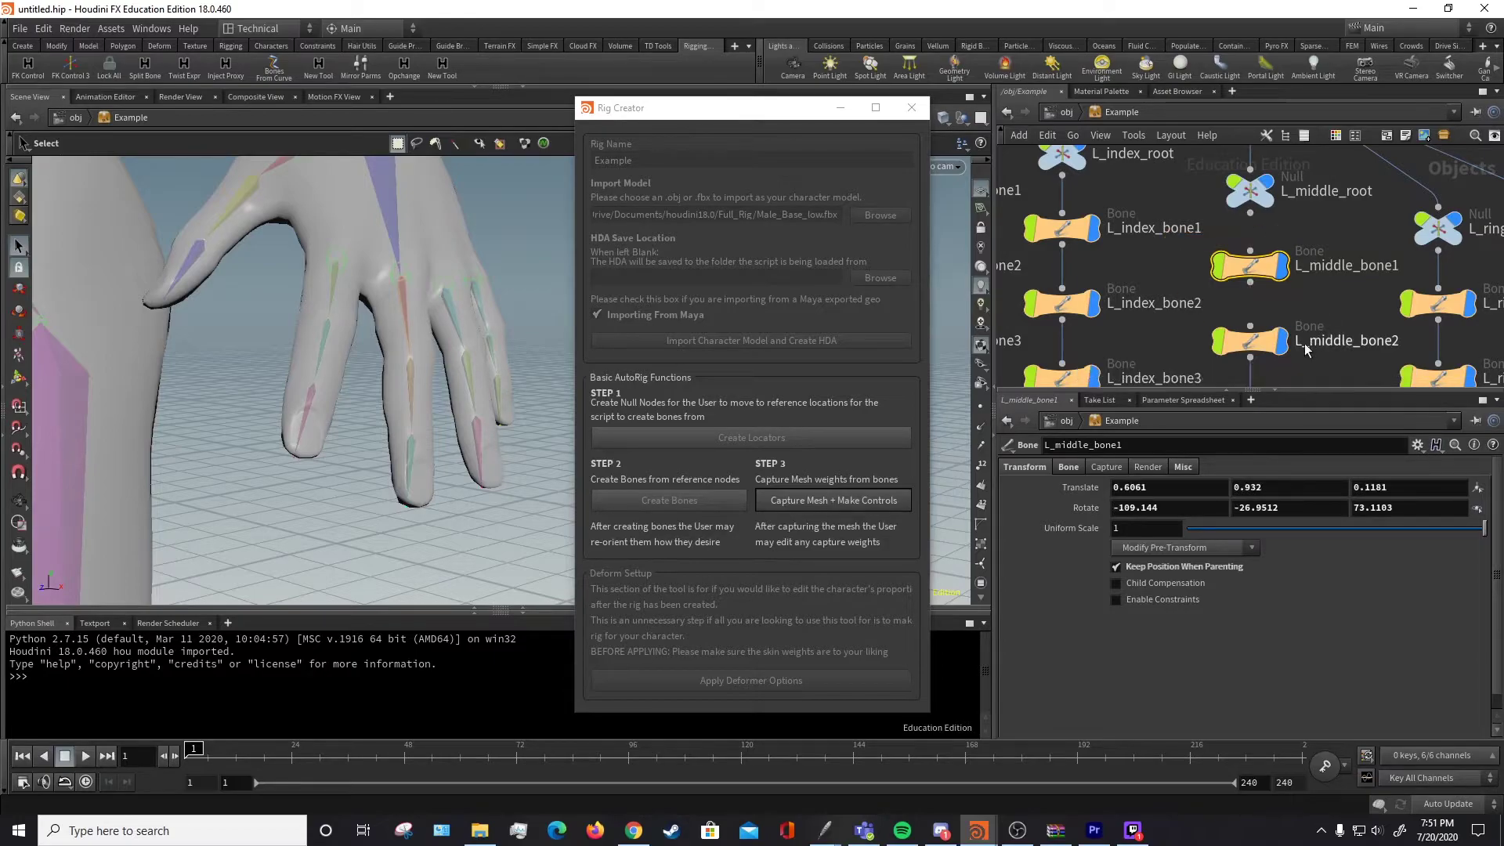
Reorient the disconnected first bone of the left middle finger to about 72.55 degrees around Z
key(r)
alt+drag(439, 304, 351, 360)
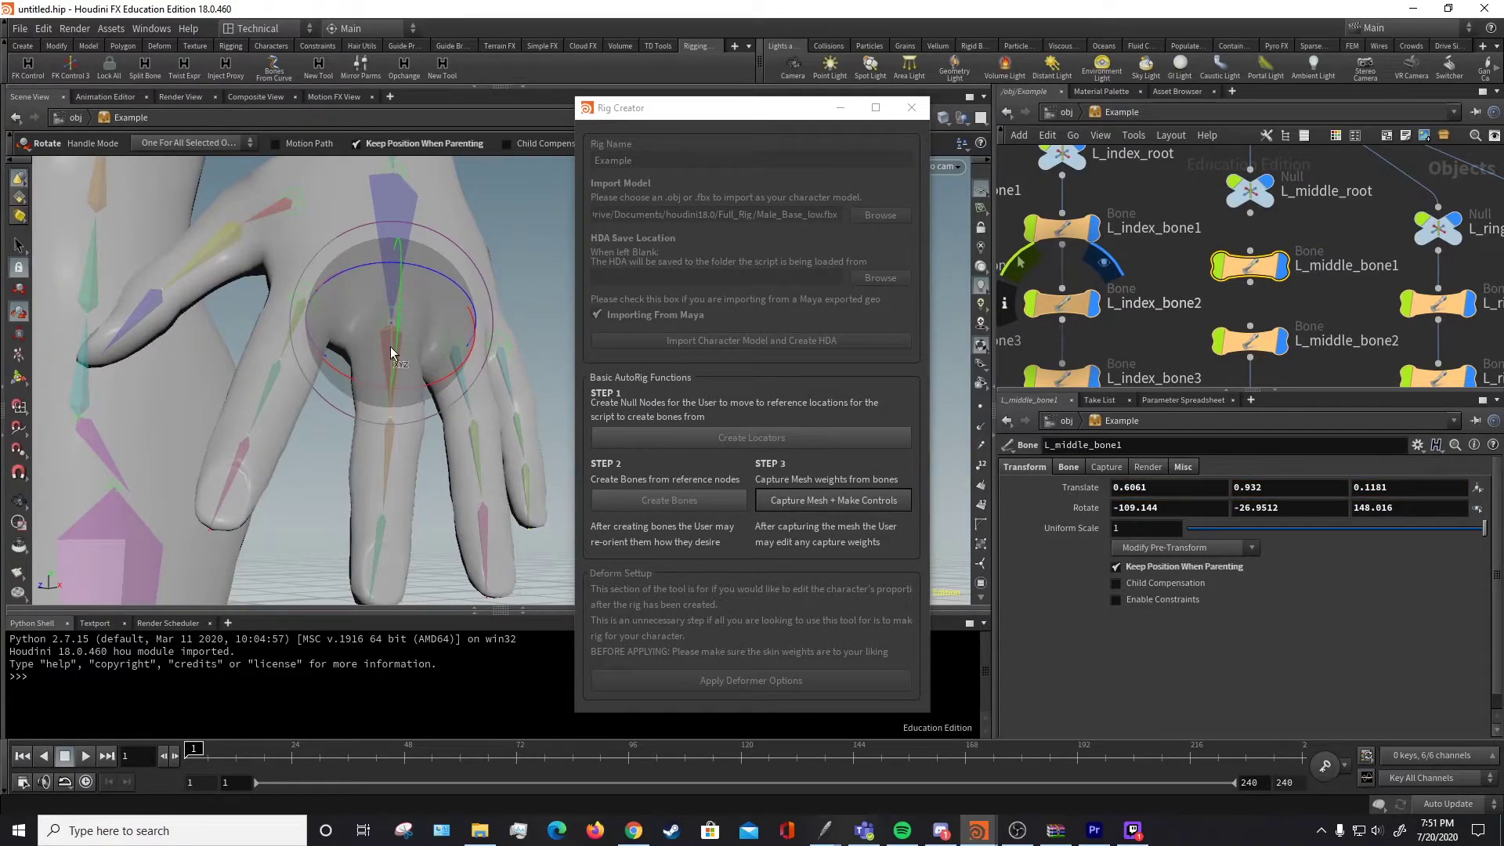
key(ctrl+z)
alt+drag(357, 423, 359, 384)
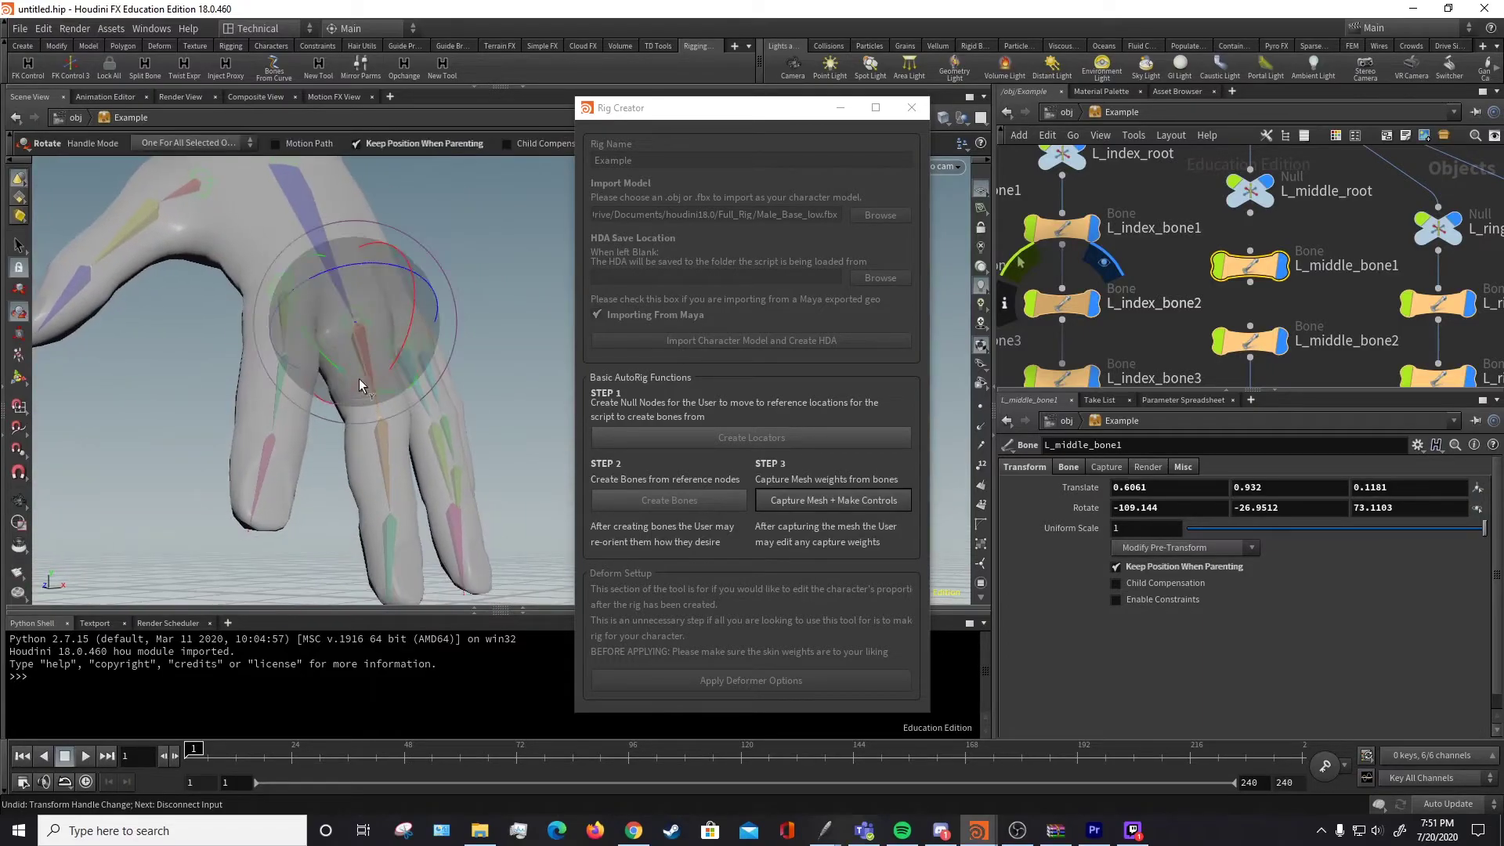
alt+drag(459, 338, 431, 321)
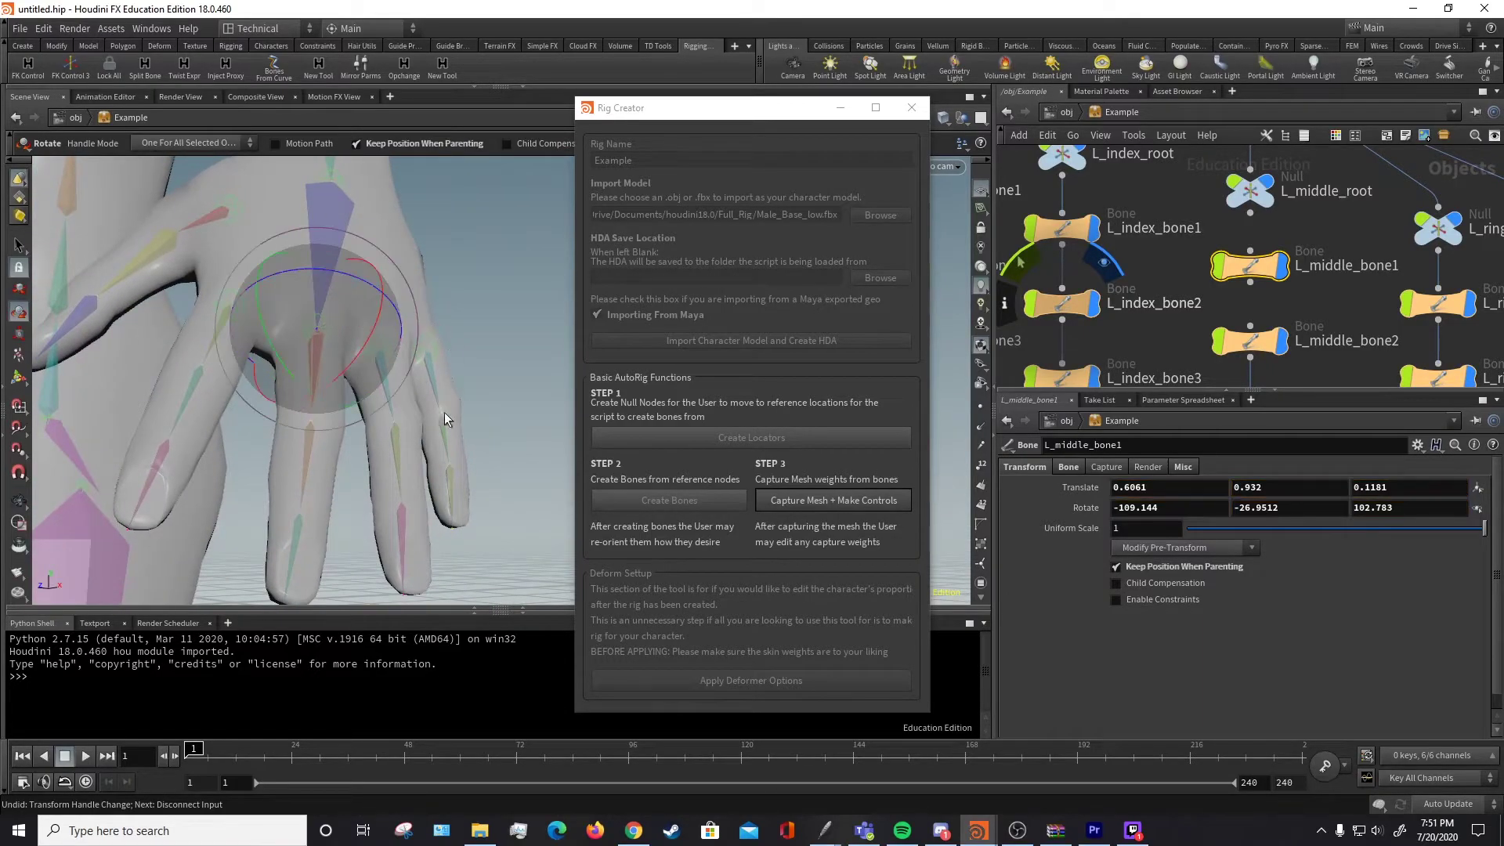
alt+drag(444, 413, 356, 398)
key(r)
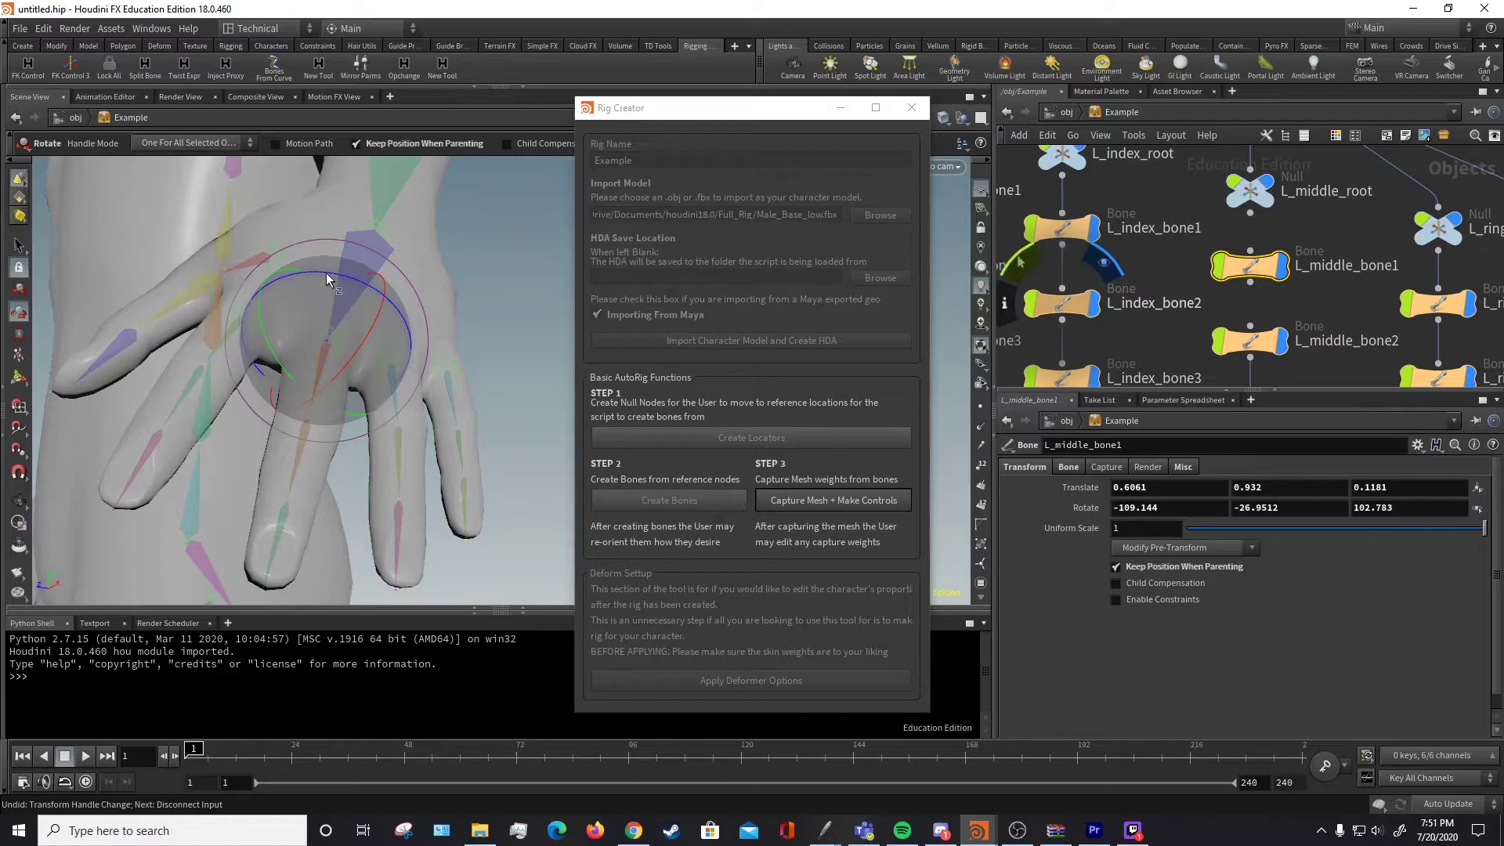
drag(327, 278, 281, 265)
Reconnect L_middle_bone1 to L_middle_bone2 and parent it back under L_middle_root
click(1321, 285)
click(1250, 282)
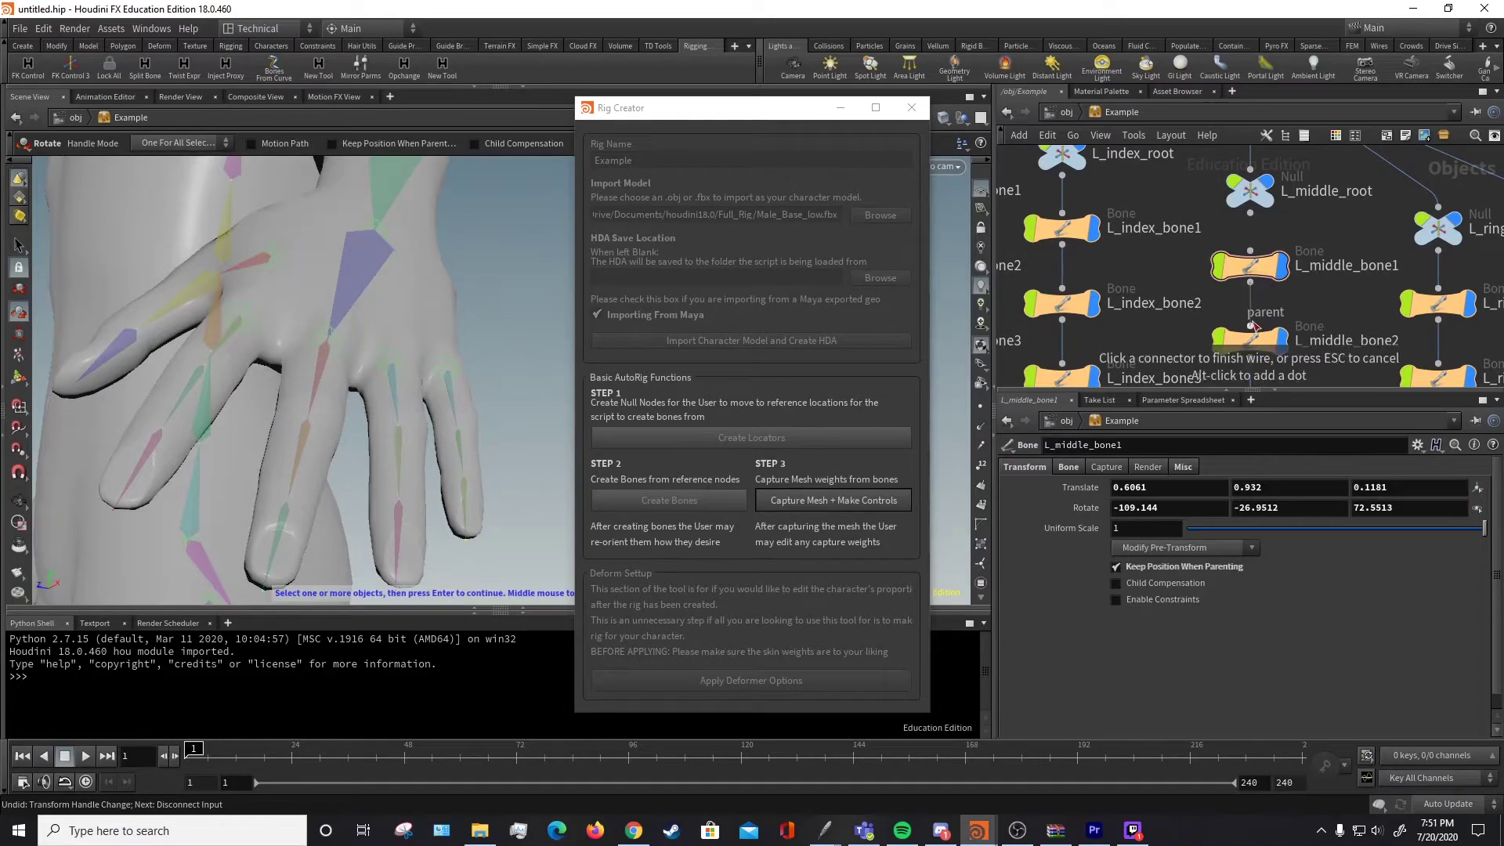
click(1250, 326)
click(1251, 251)
click(1250, 213)
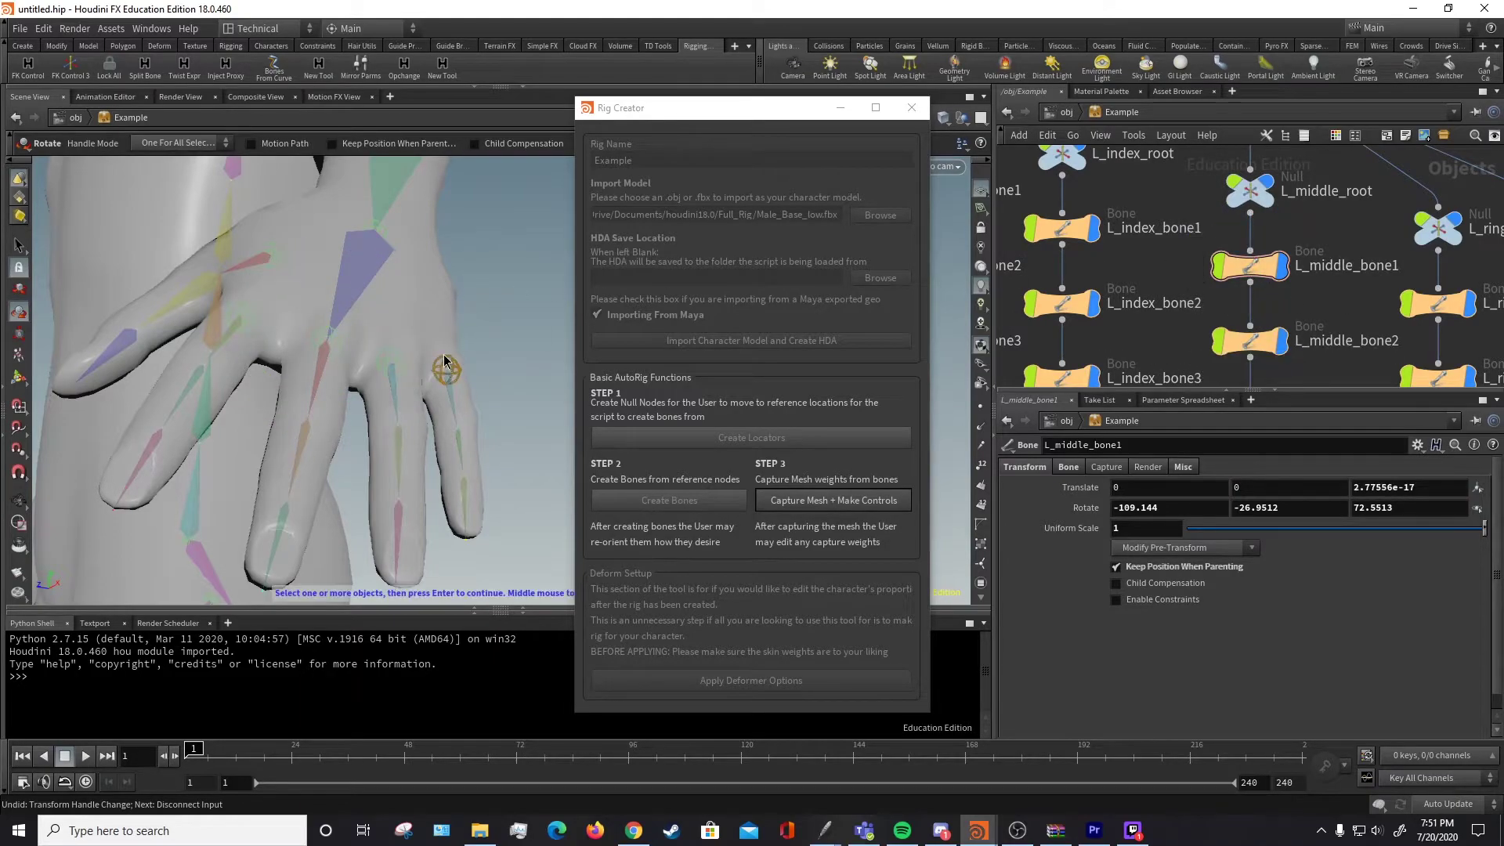
Test the reconnected left middle finger by rotating its first bone, and undo the rotation
scroll(466, 328, down, 5)
alt+middle_drag(467, 326, 447, 242)
alt+drag(446, 242, 433, 296)
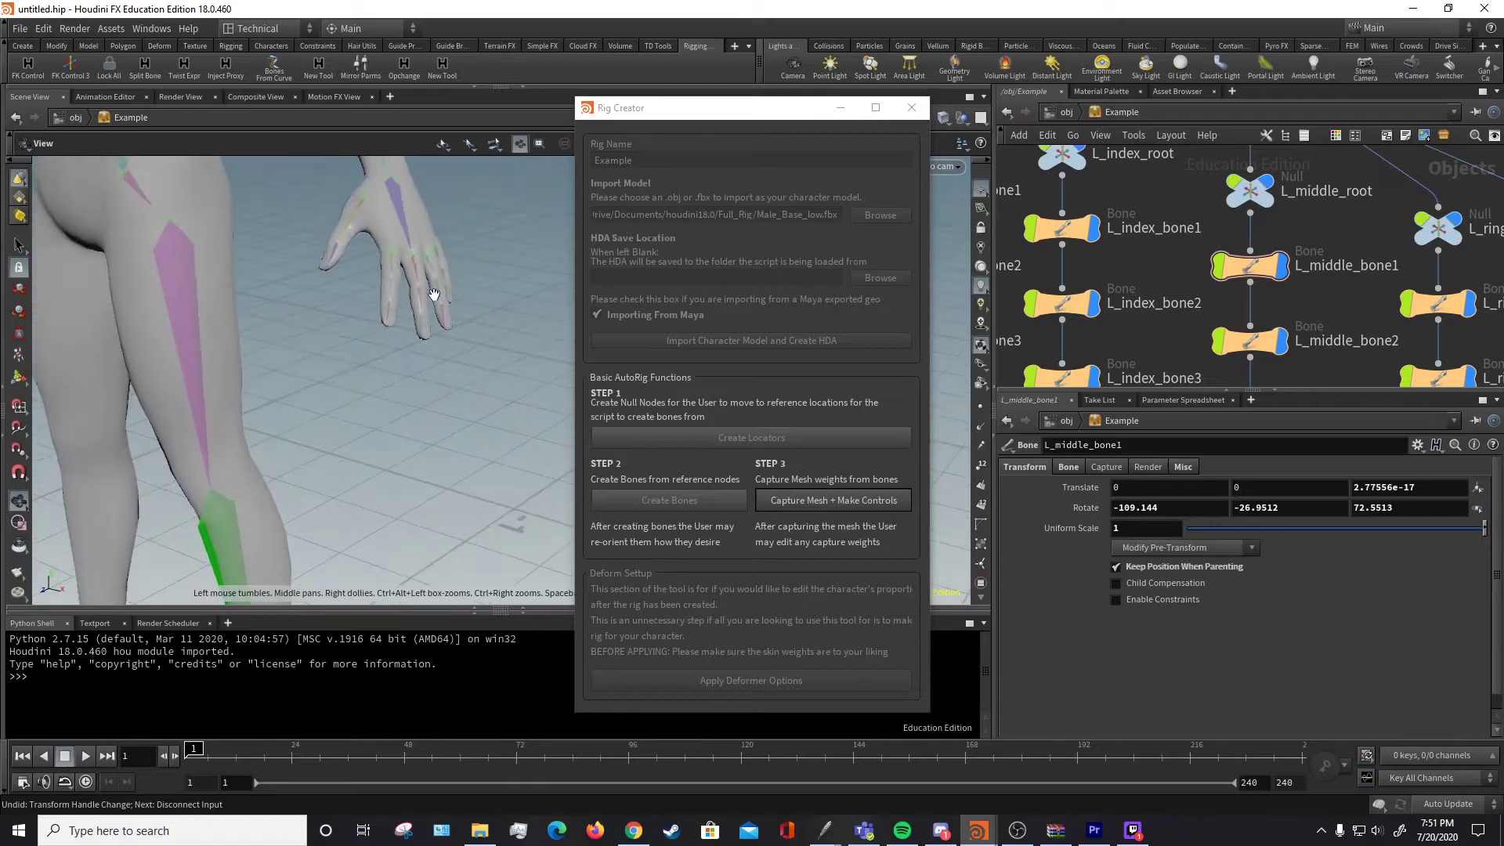
alt+middle_drag(433, 295, 429, 356)
scroll(429, 356, up, 3)
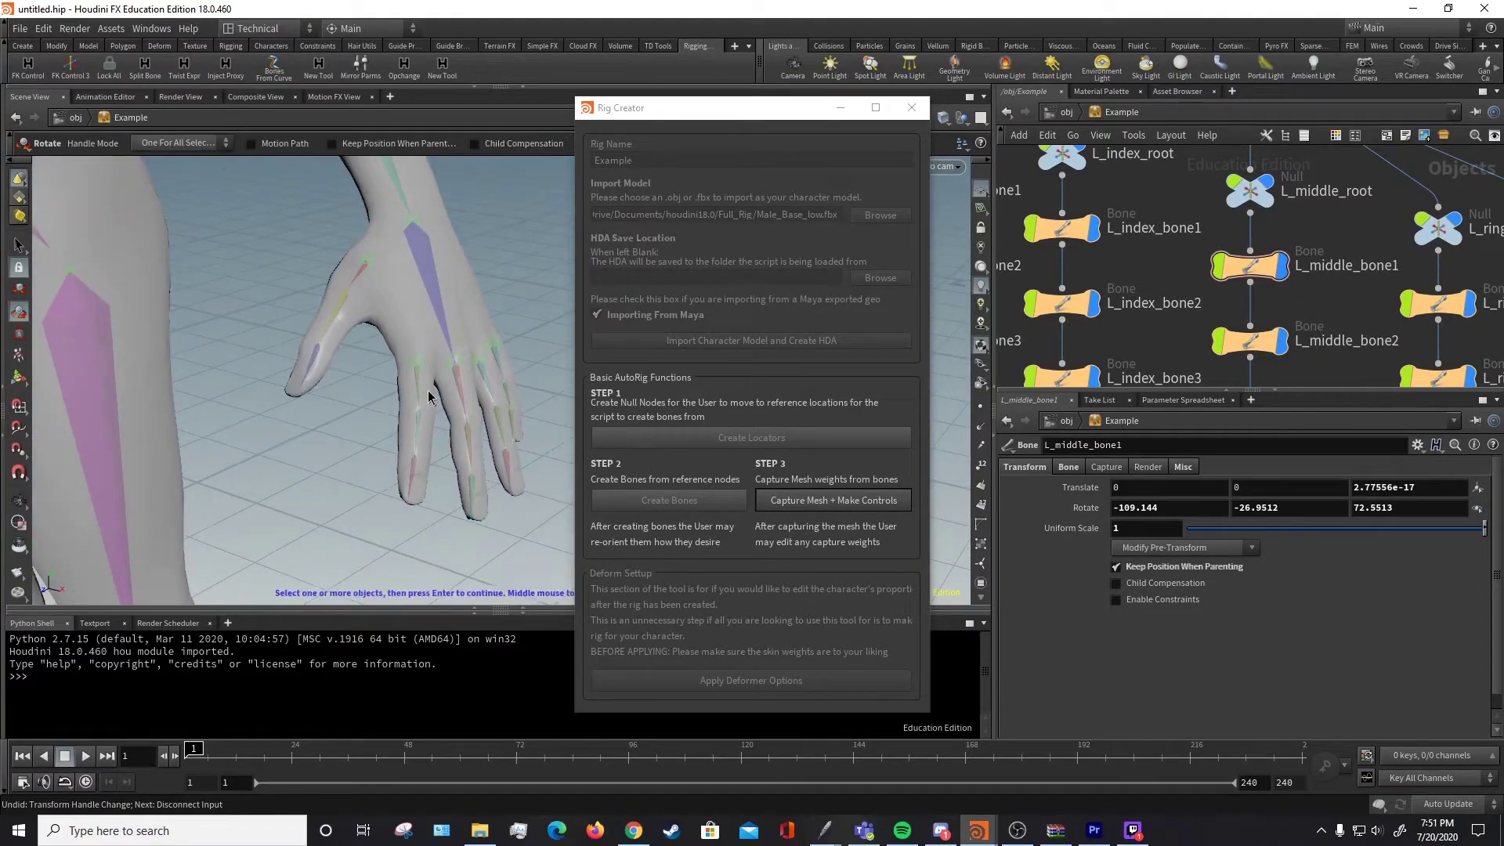
scroll(496, 398, up, 4)
drag(496, 399, 427, 313)
key(r)
drag(419, 222, 664, 323)
key(ctrl+z)
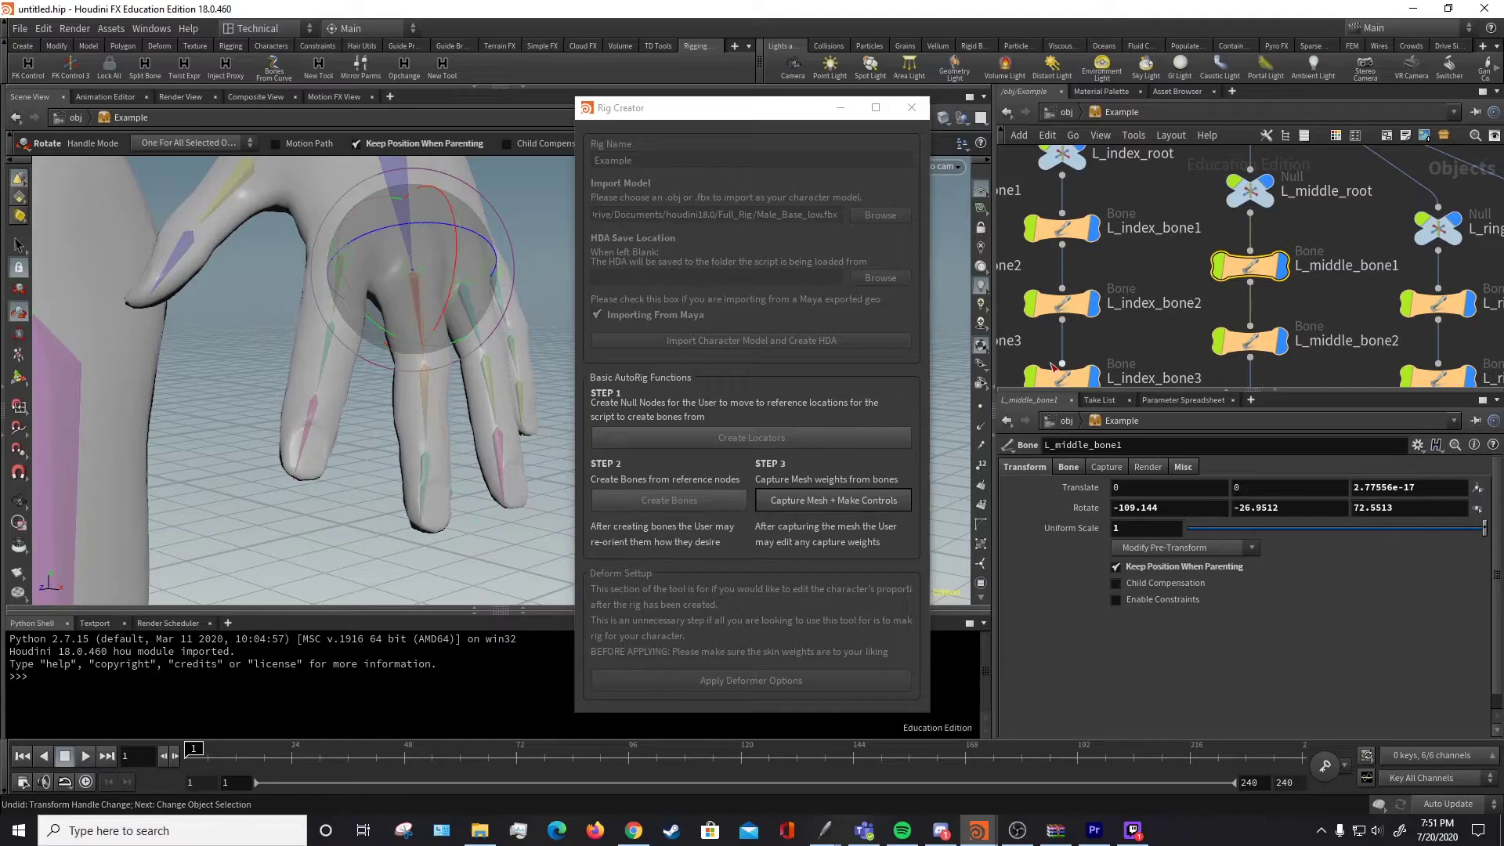
click(1329, 310)
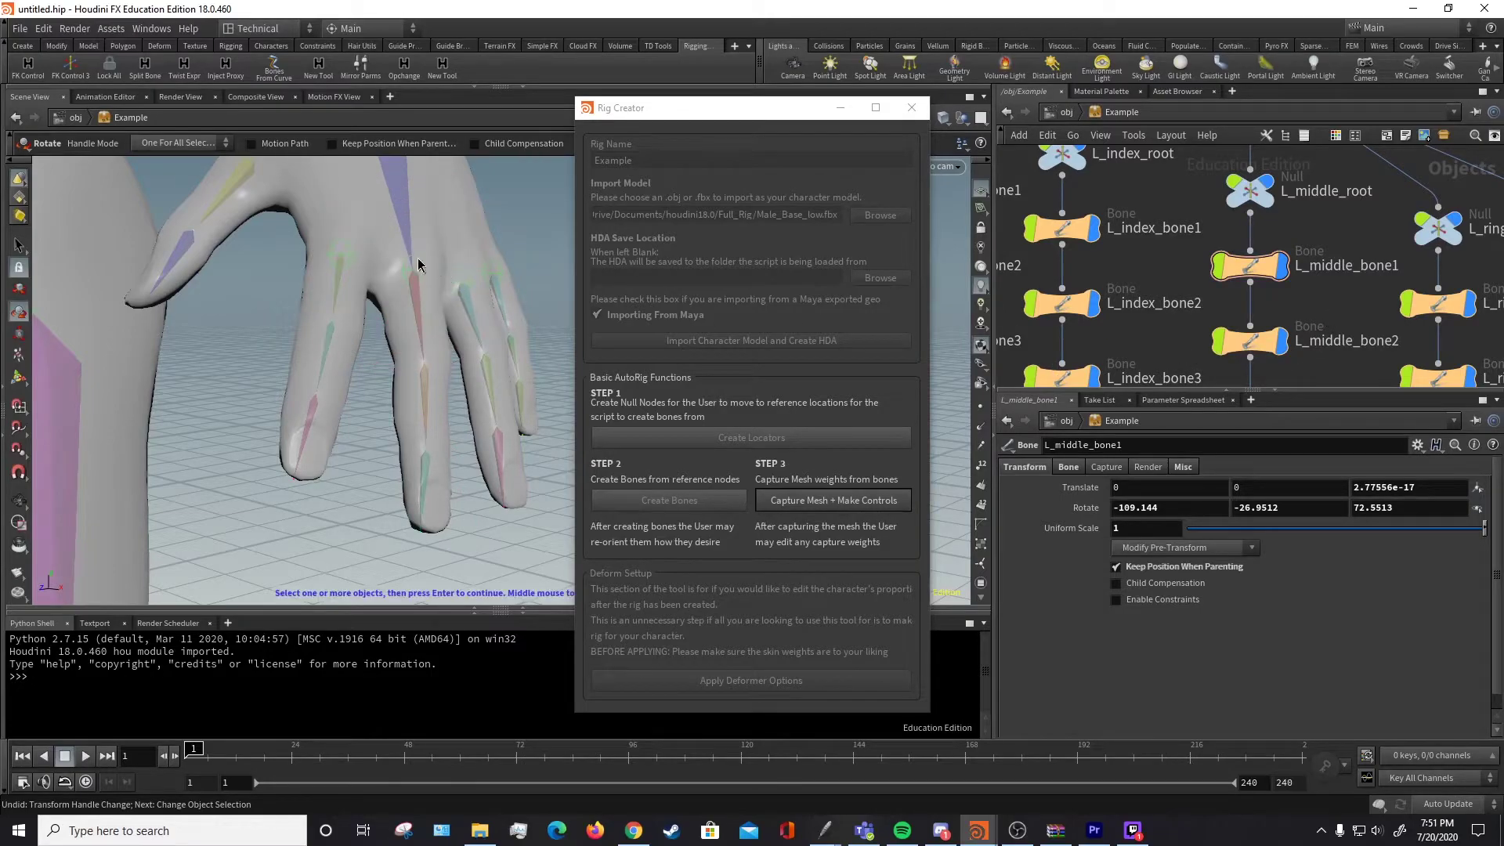
Capture the mesh weights from the bones and make the rig controls, and deselect the finished asset
scroll(368, 253, down, 6)
alt+middle_drag(369, 242, 461, 394)
drag(460, 394, 402, 409)
right_drag(403, 409, 379, 332)
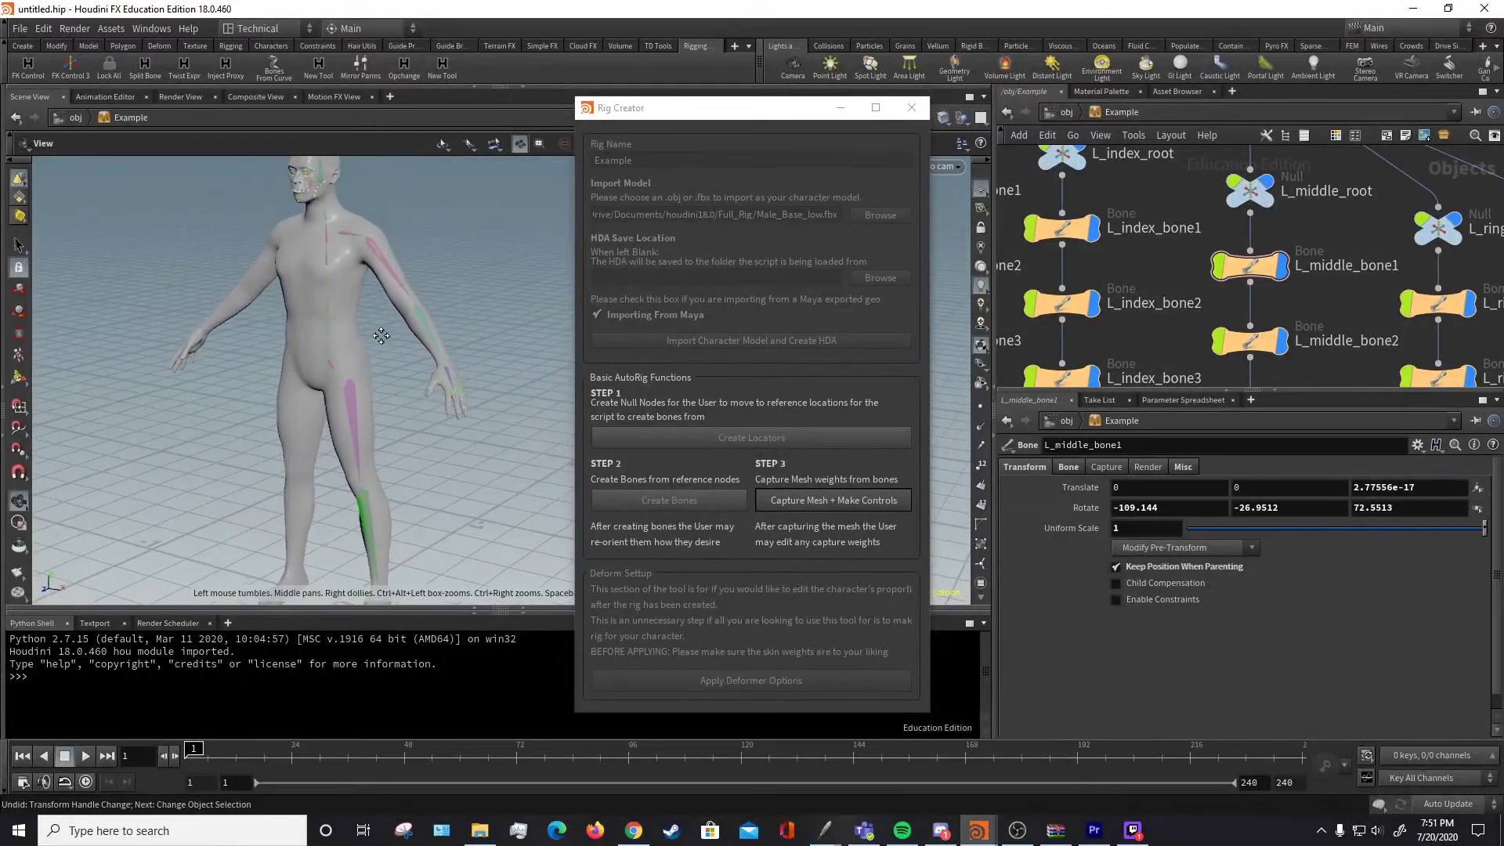
drag(380, 332, 411, 378)
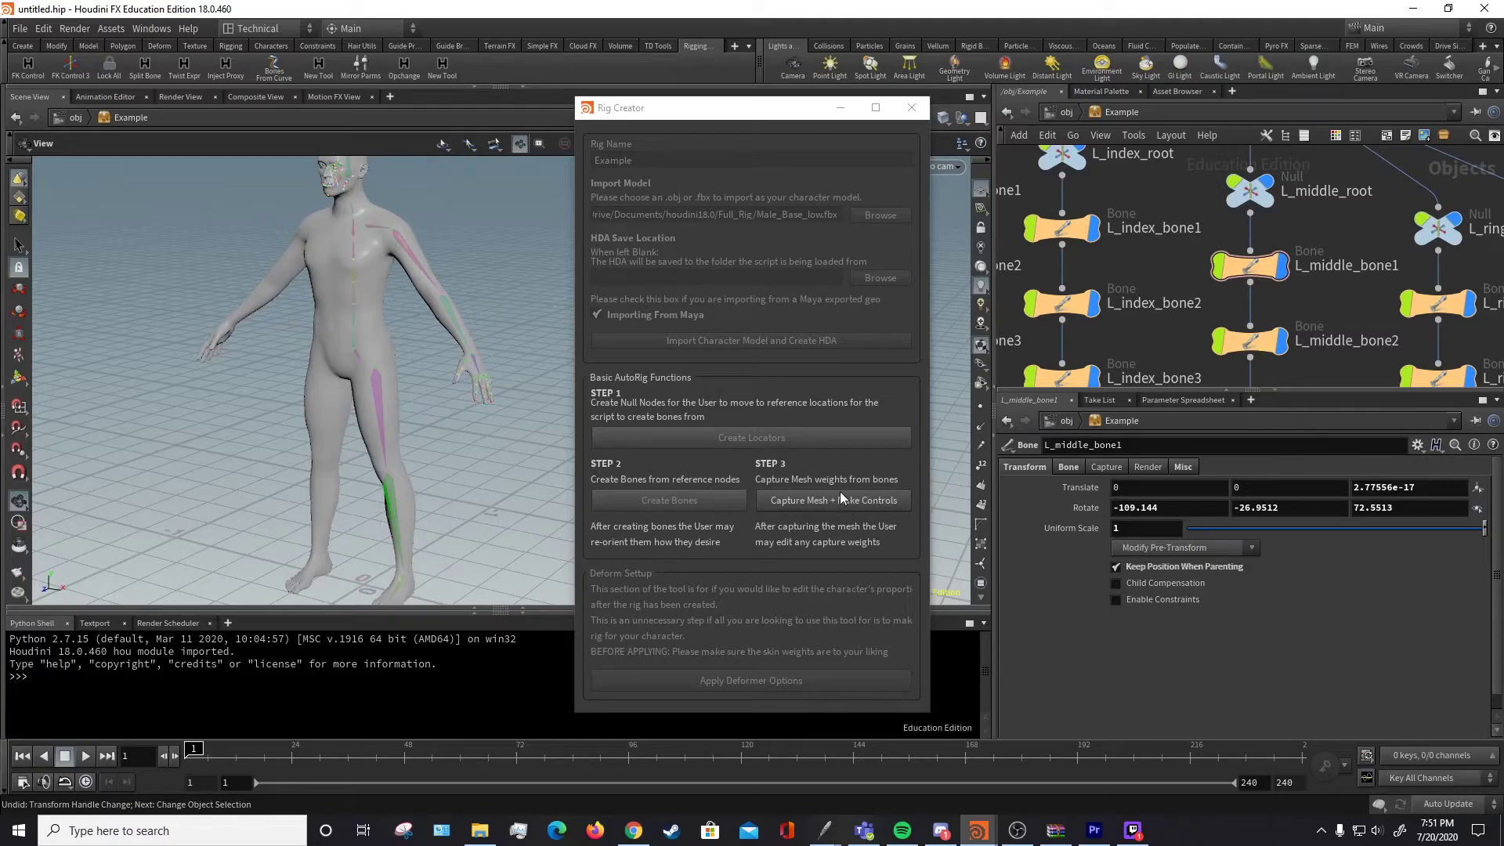
click(838, 500)
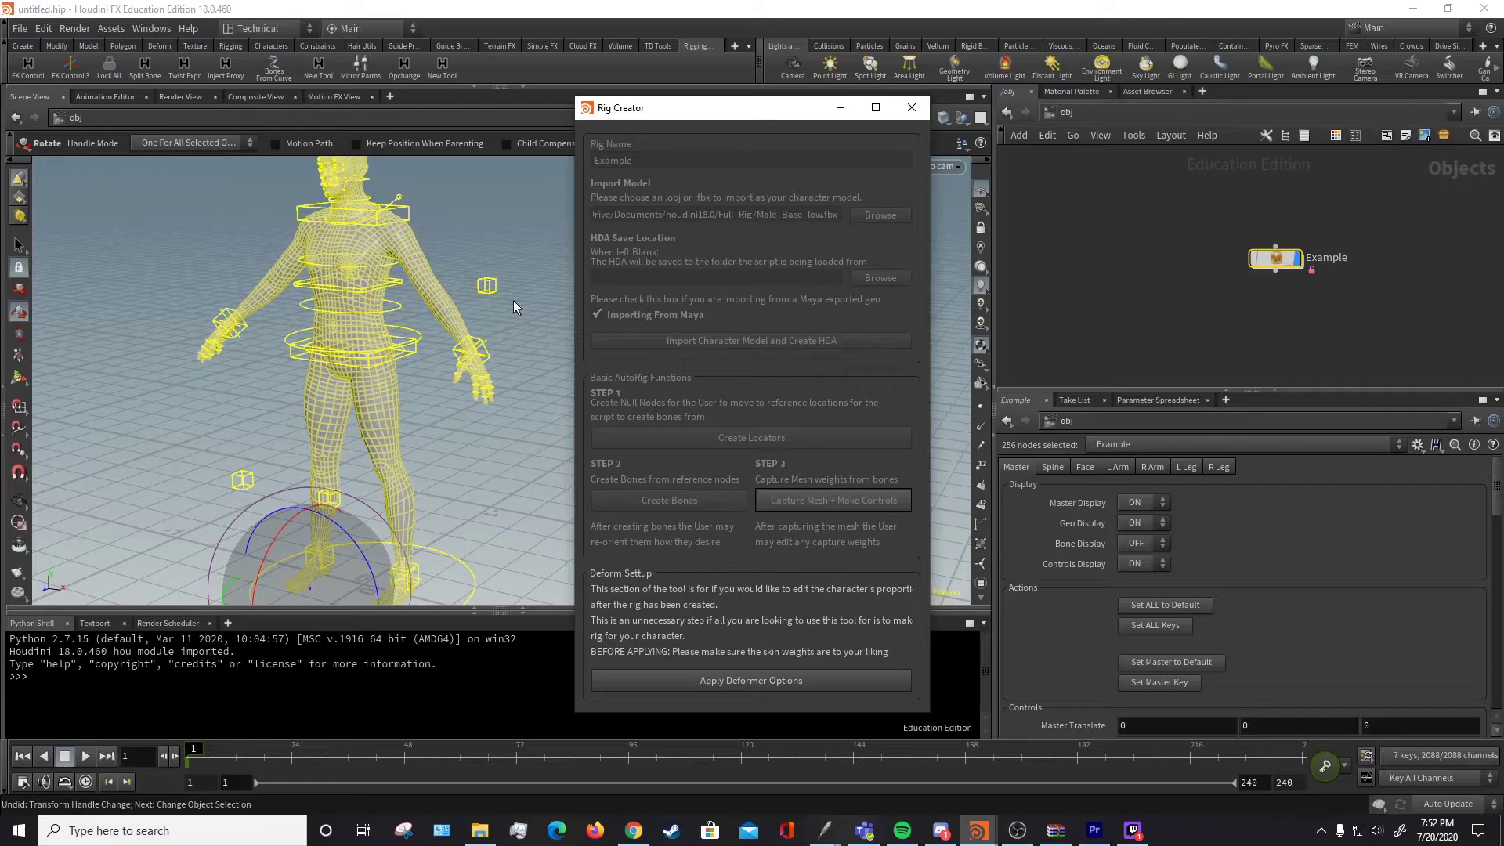
click(1285, 334)
key(Escape)
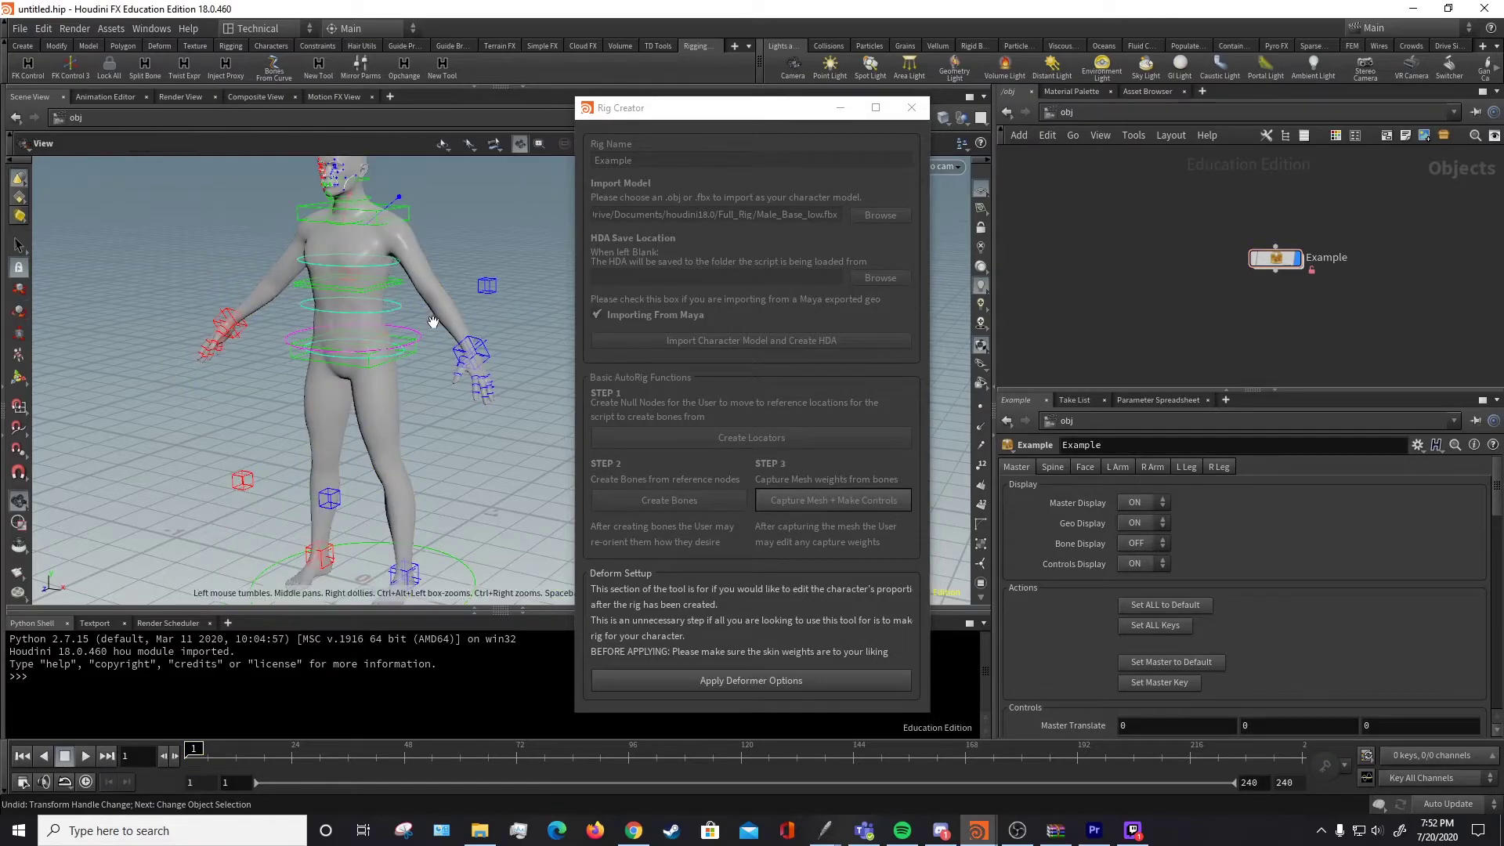
mouse_move(433, 322)
alt+mouse_down()
mouse_move(335, 357)
mouse_move(441, 308)
alt+mouse_up()
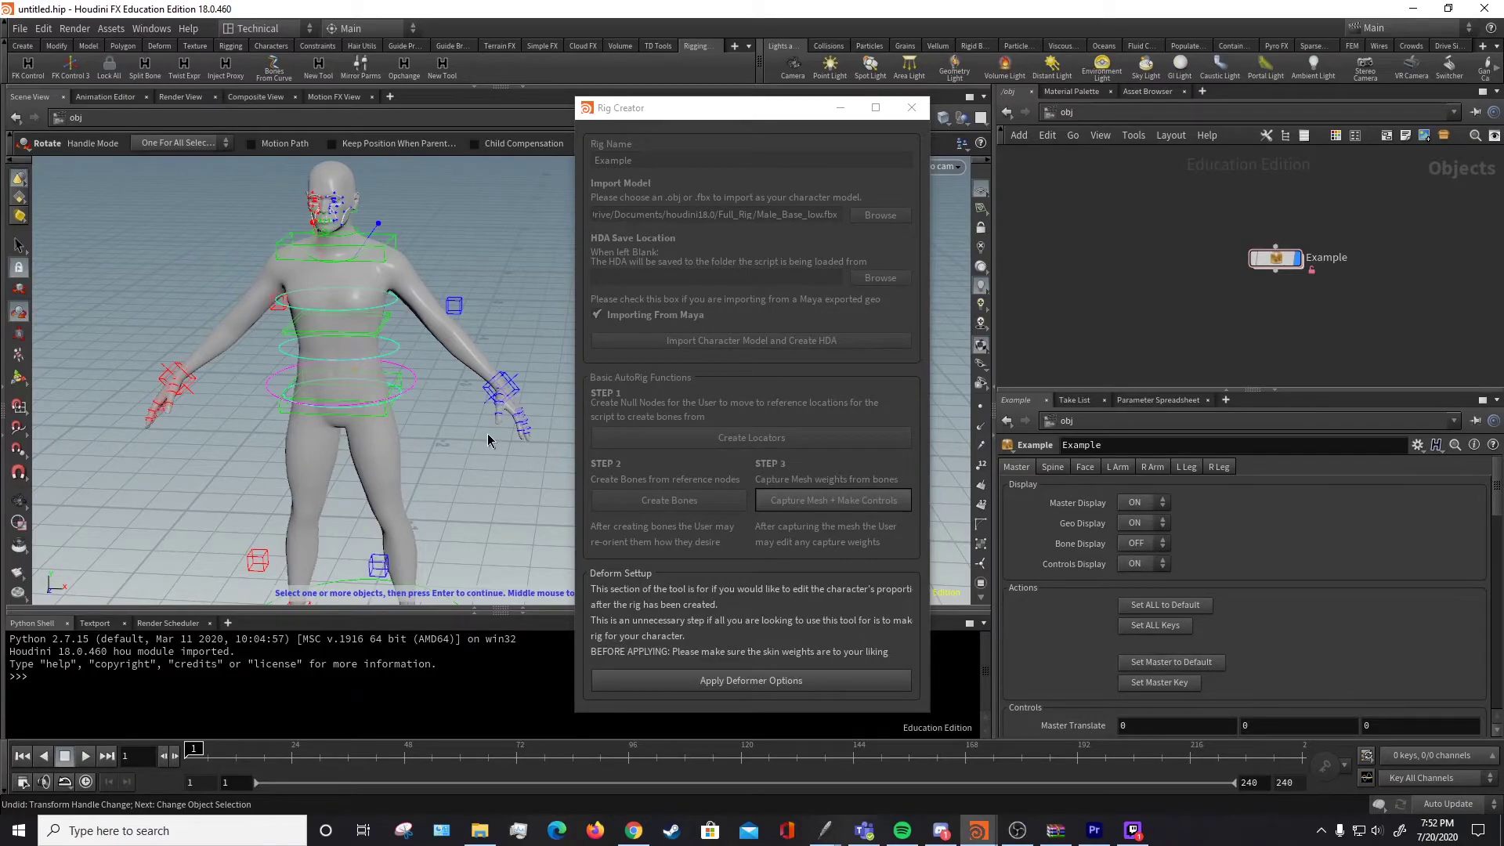
Test the left arm's goal control with the Move tool and undo the change
alt+drag(549, 454, 420, 379)
key(s)
click(519, 392)
key(t)
key(ctrl+z)
alt+middle_drag(423, 505, 405, 419)
Try moving the body's COG control at the waist downward and undo the move
key(s)
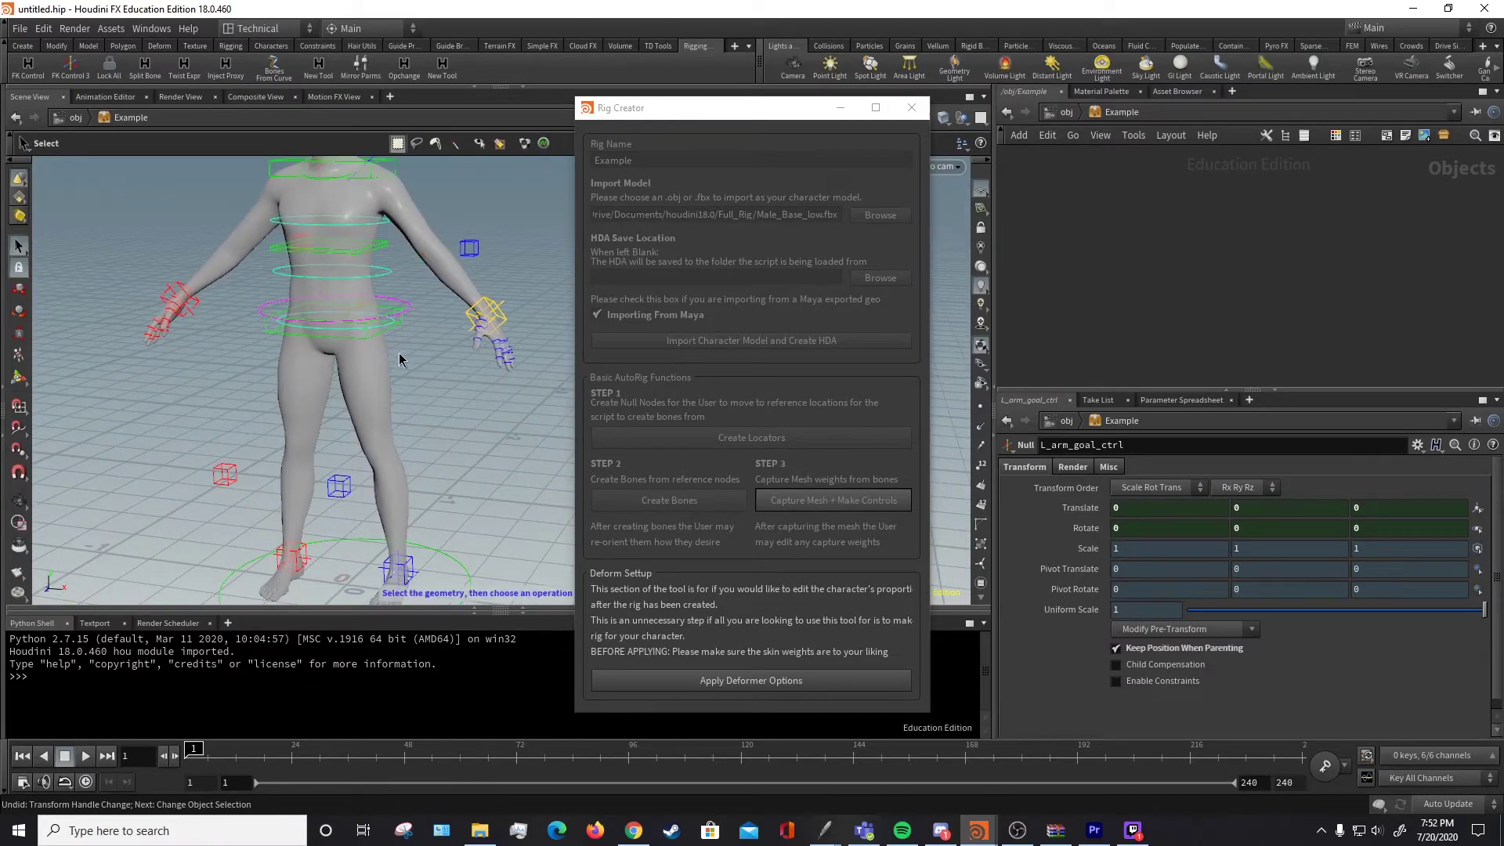
click(405, 312)
key(t)
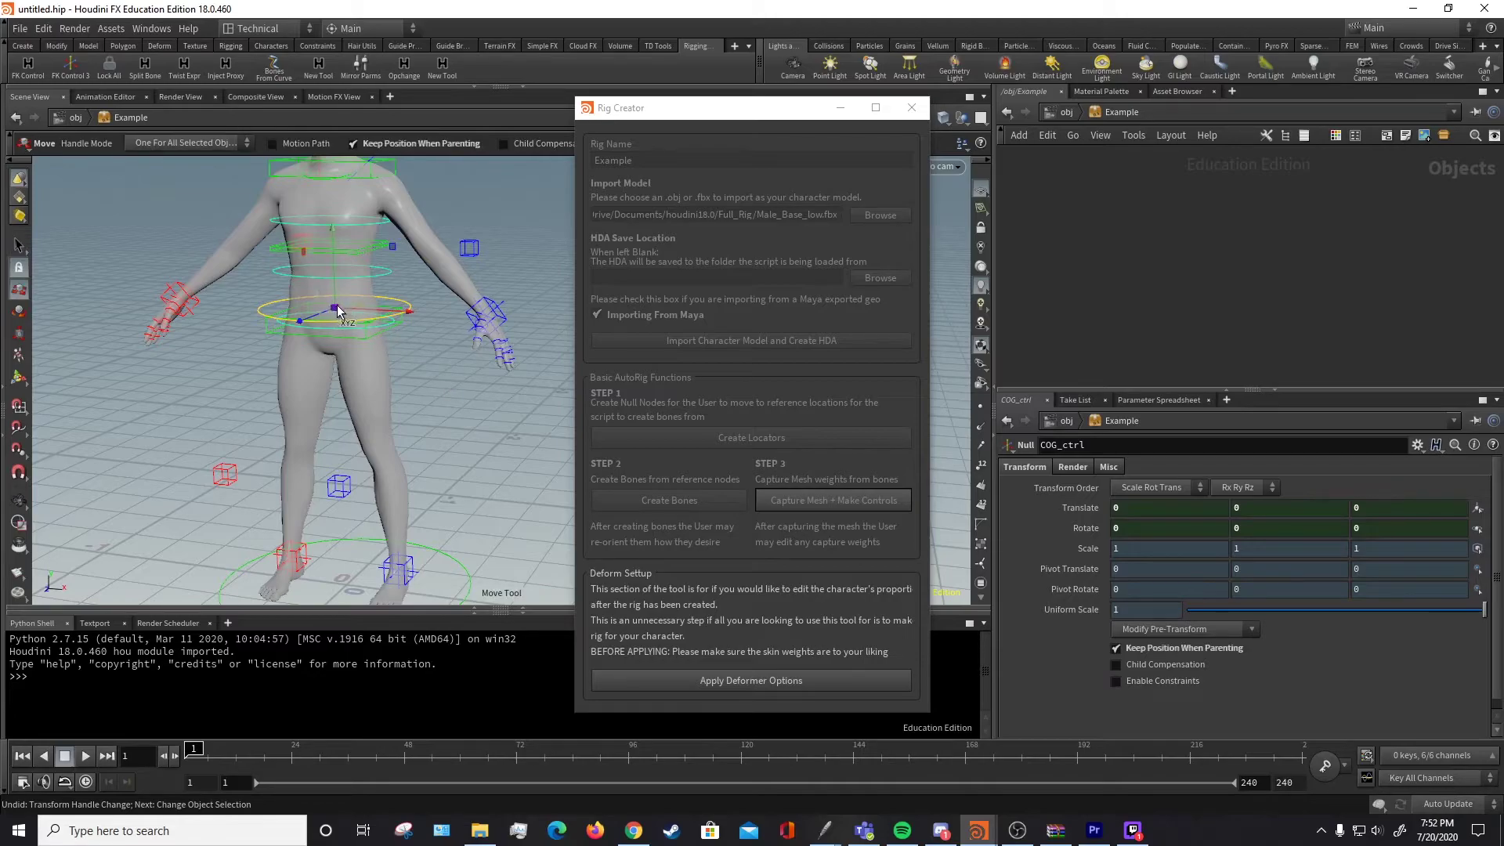
drag(335, 309, 316, 349)
key(ctrl+z)
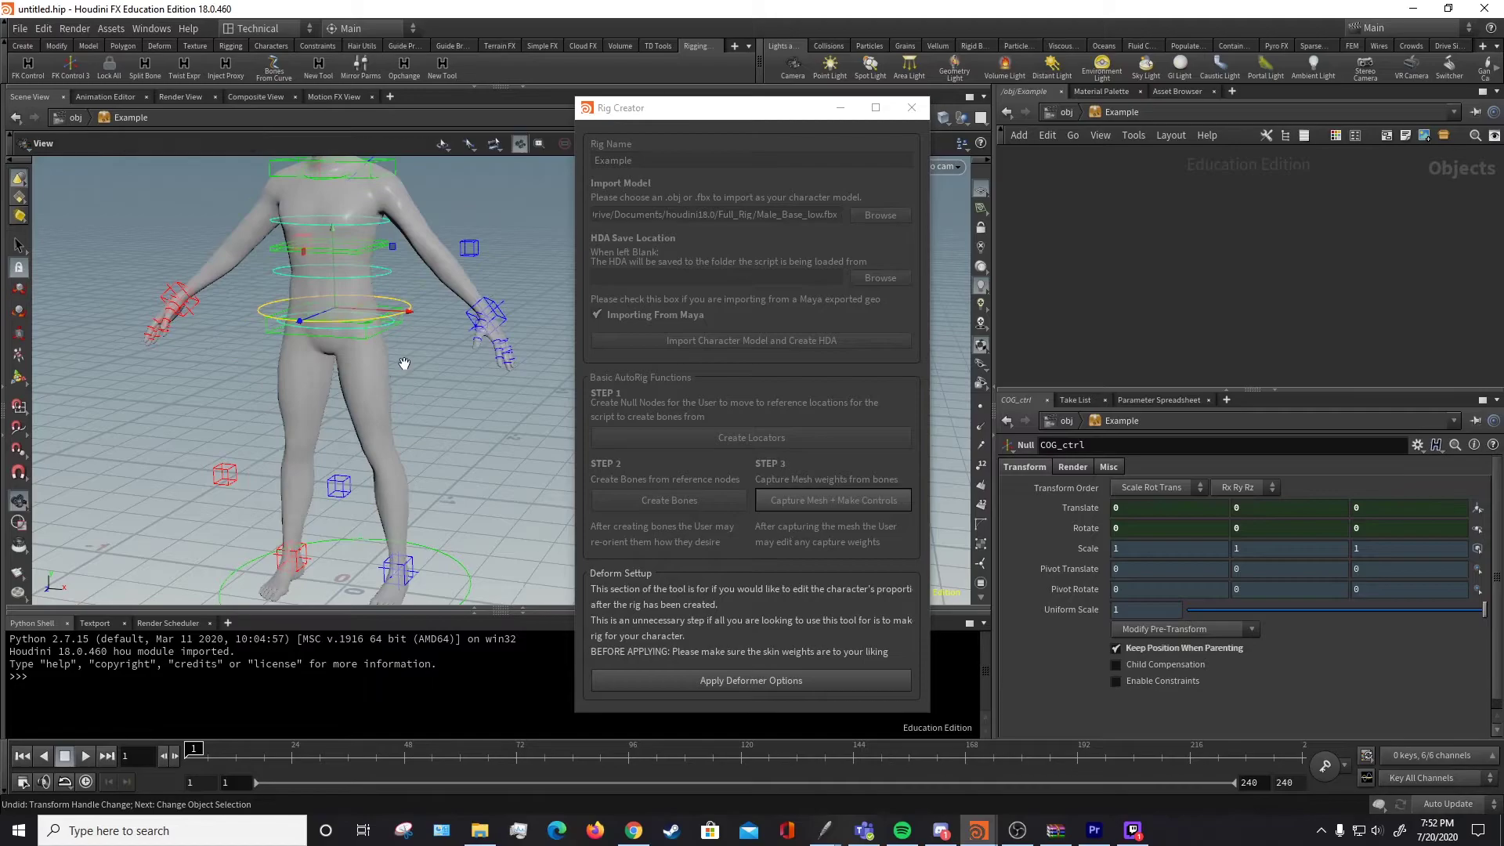
alt+middle_drag(402, 362, 412, 440)
alt+drag(413, 439, 444, 364)
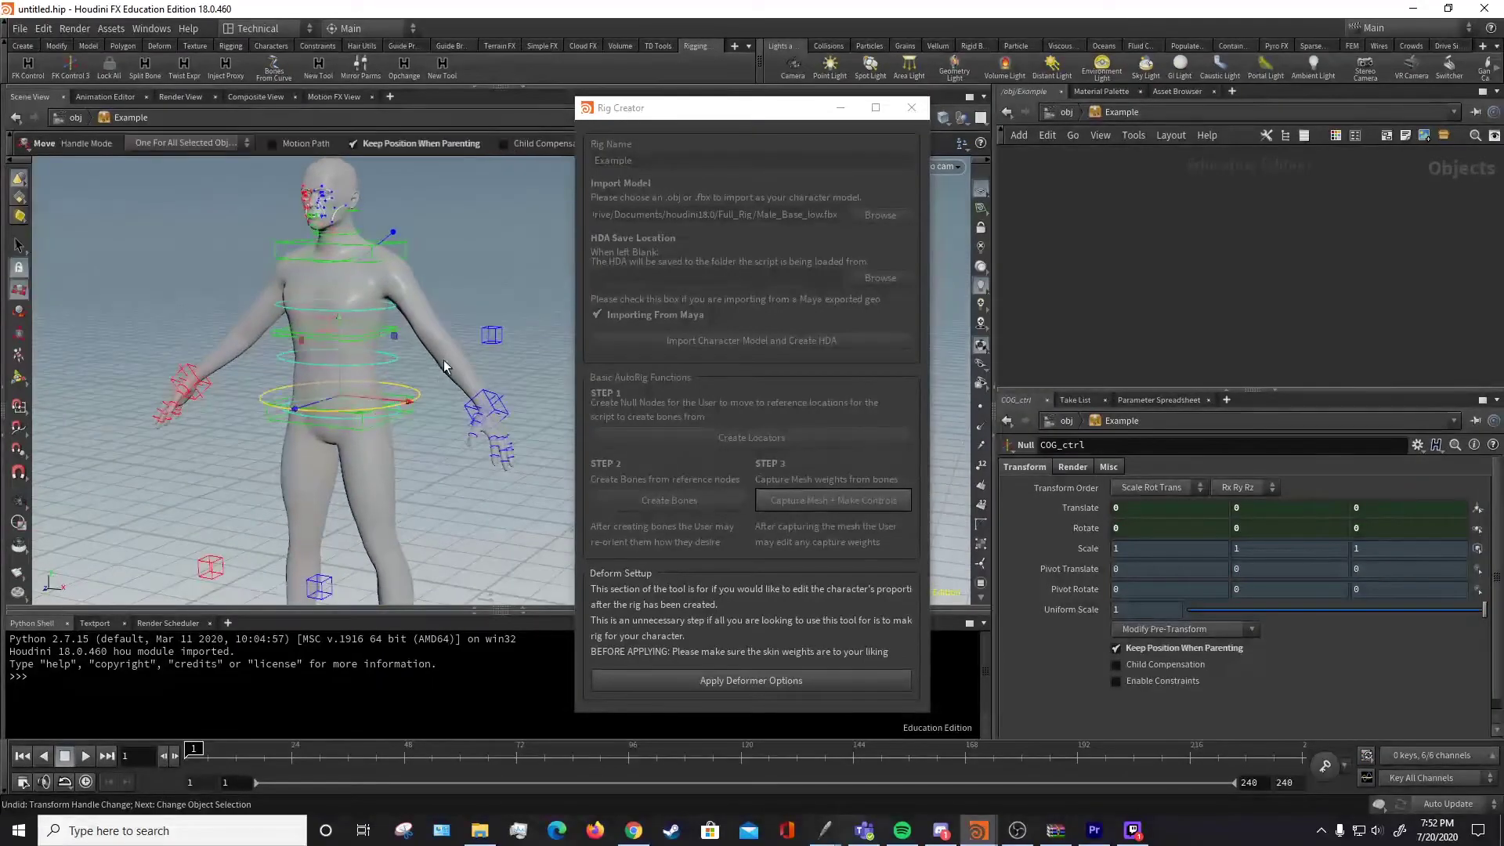
Return to the object level and look through the Example asset's master parameters
click(805, 500)
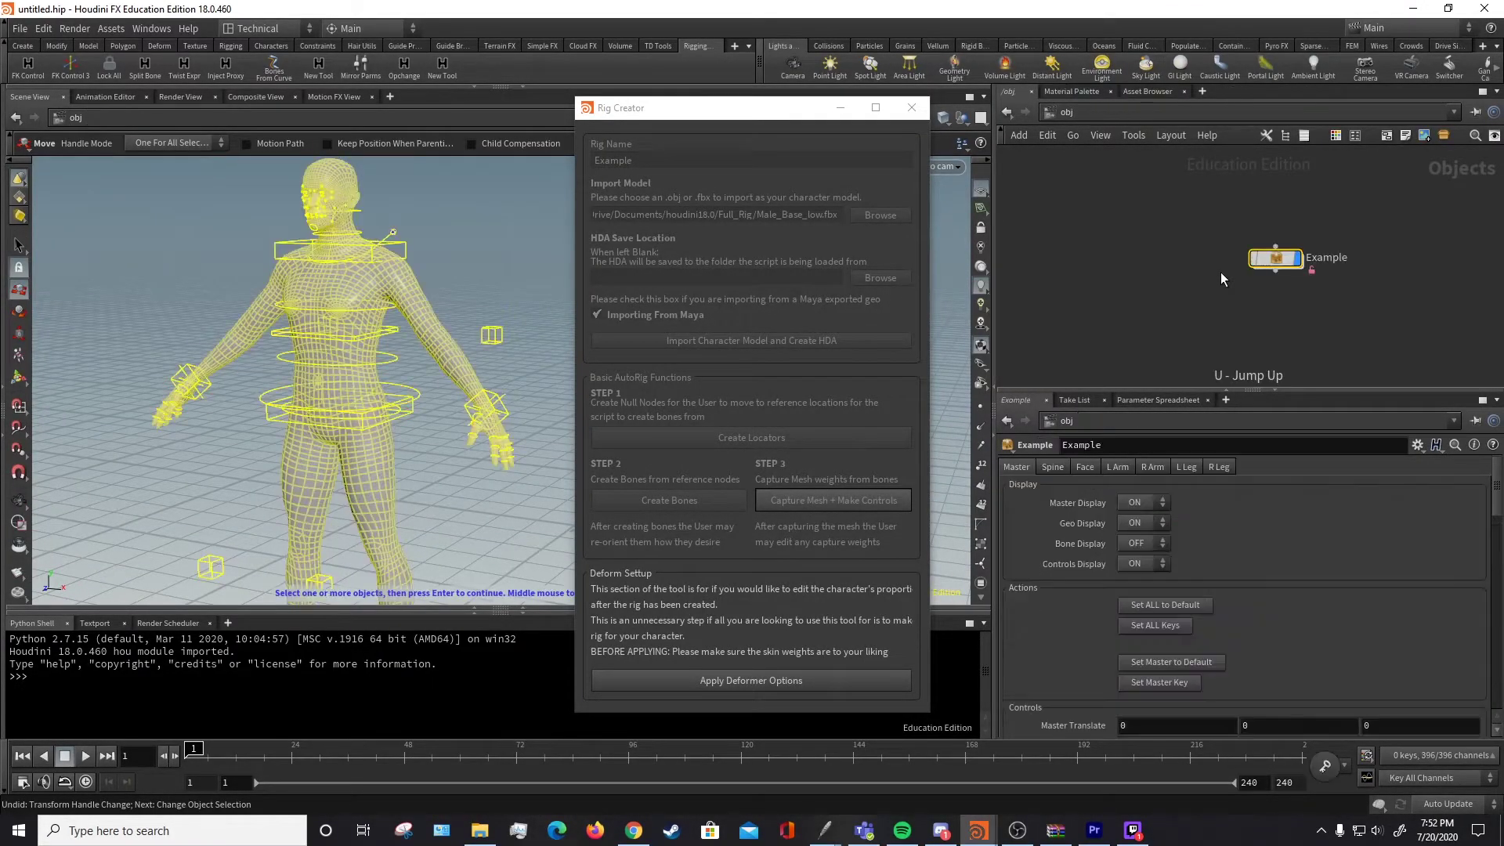
click(1296, 326)
scroll(1070, 724, down, 10)
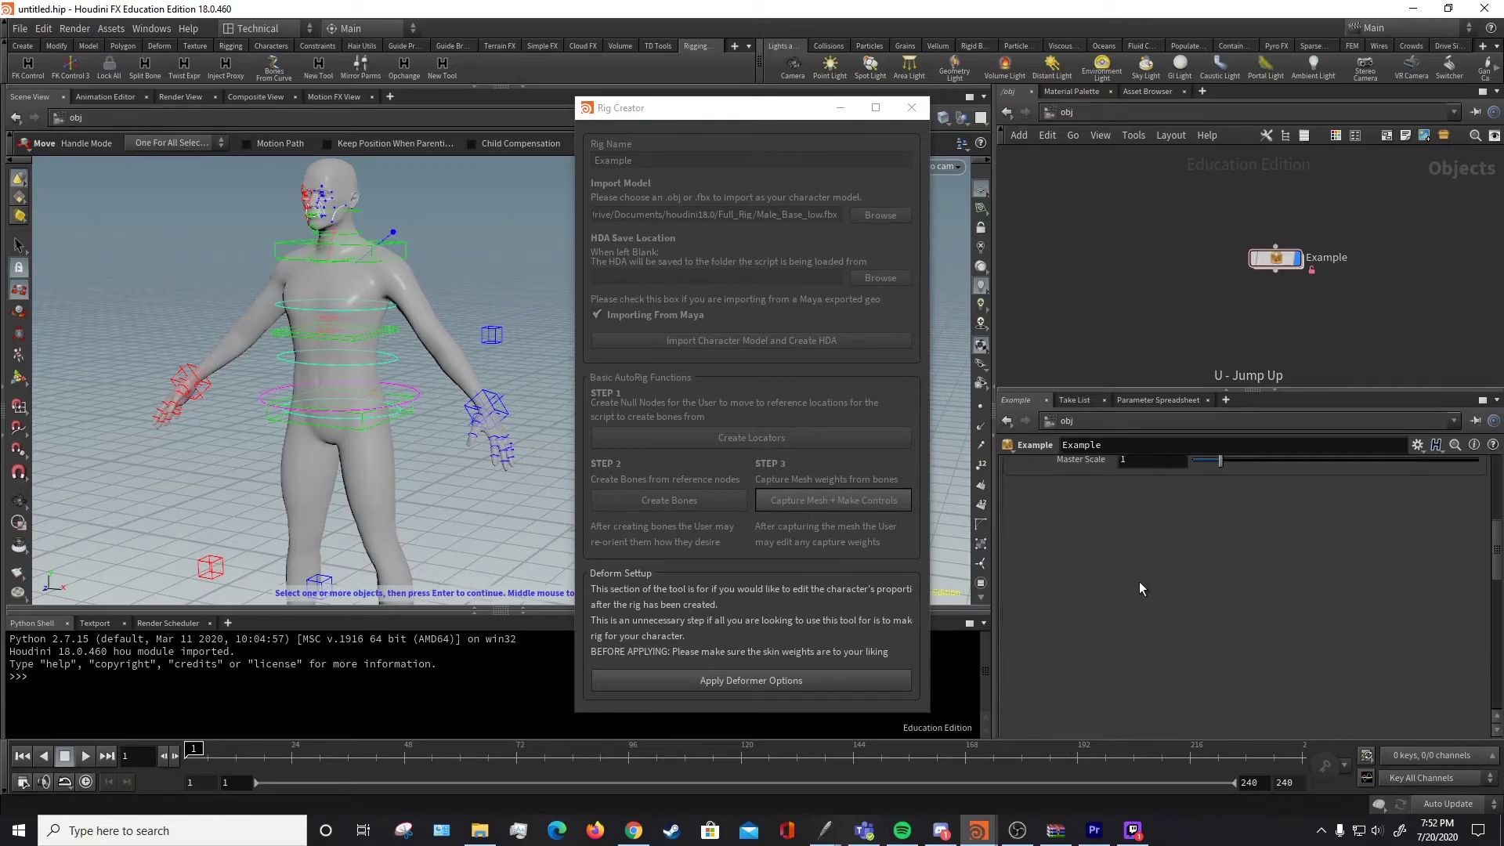
scroll(1139, 582, up, 10)
Inspect the Example asset's PythonModule script in its type properties and close them without changes
right_click(1279, 270)
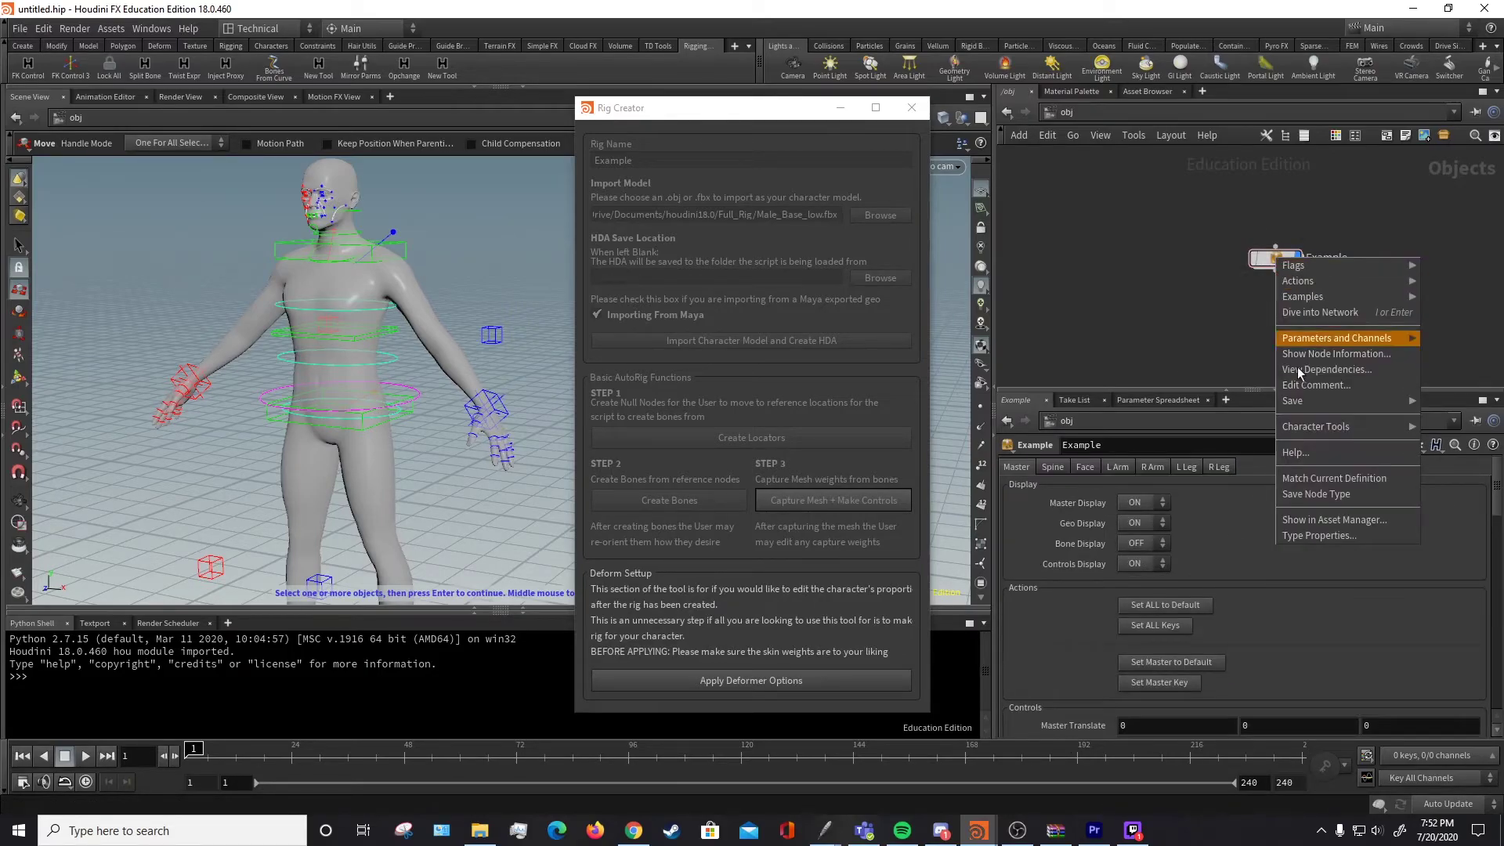
click(1302, 533)
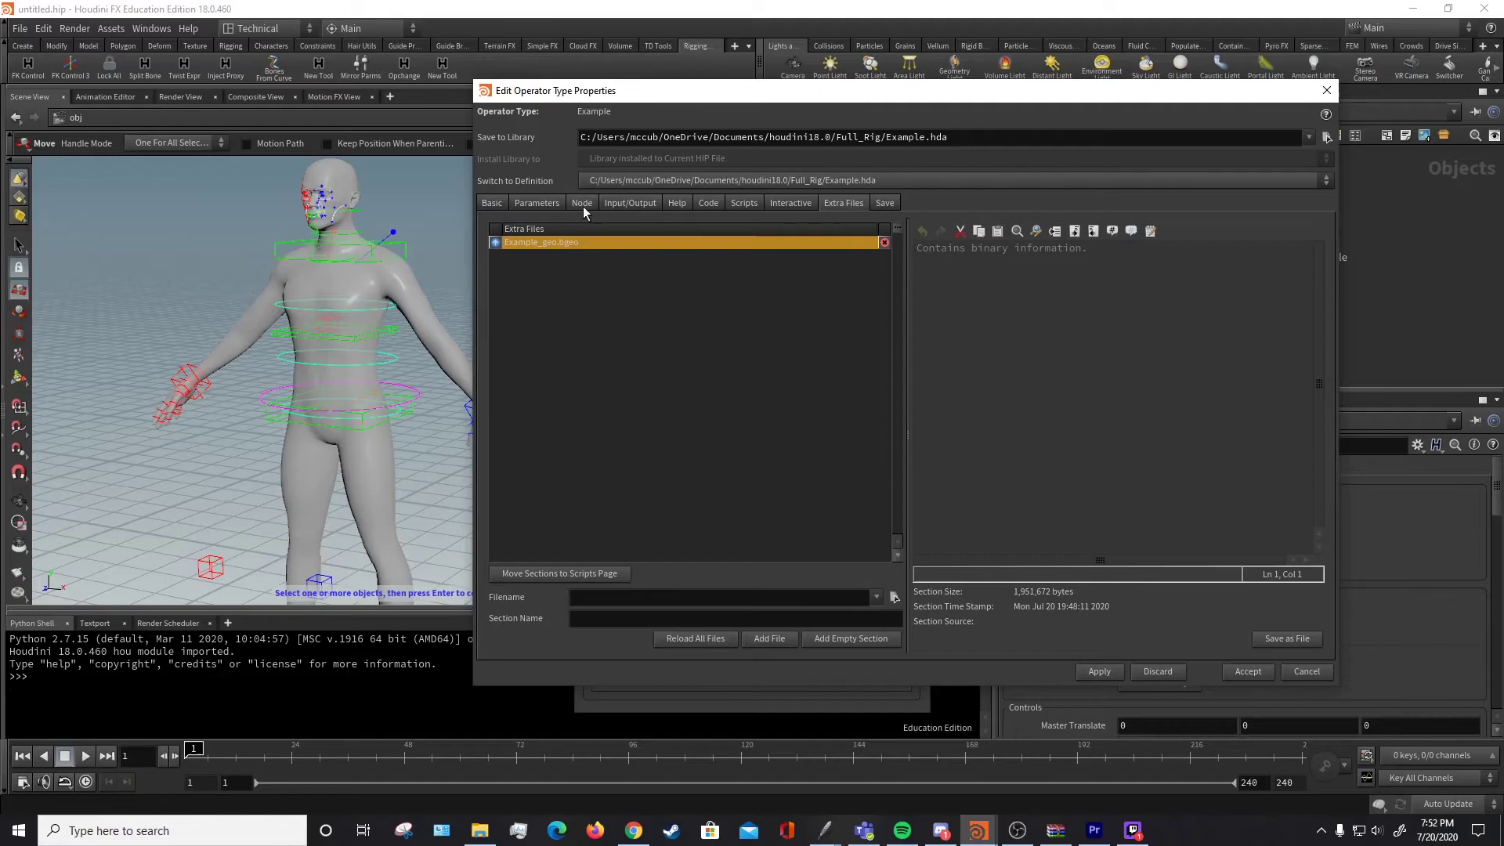
click(741, 203)
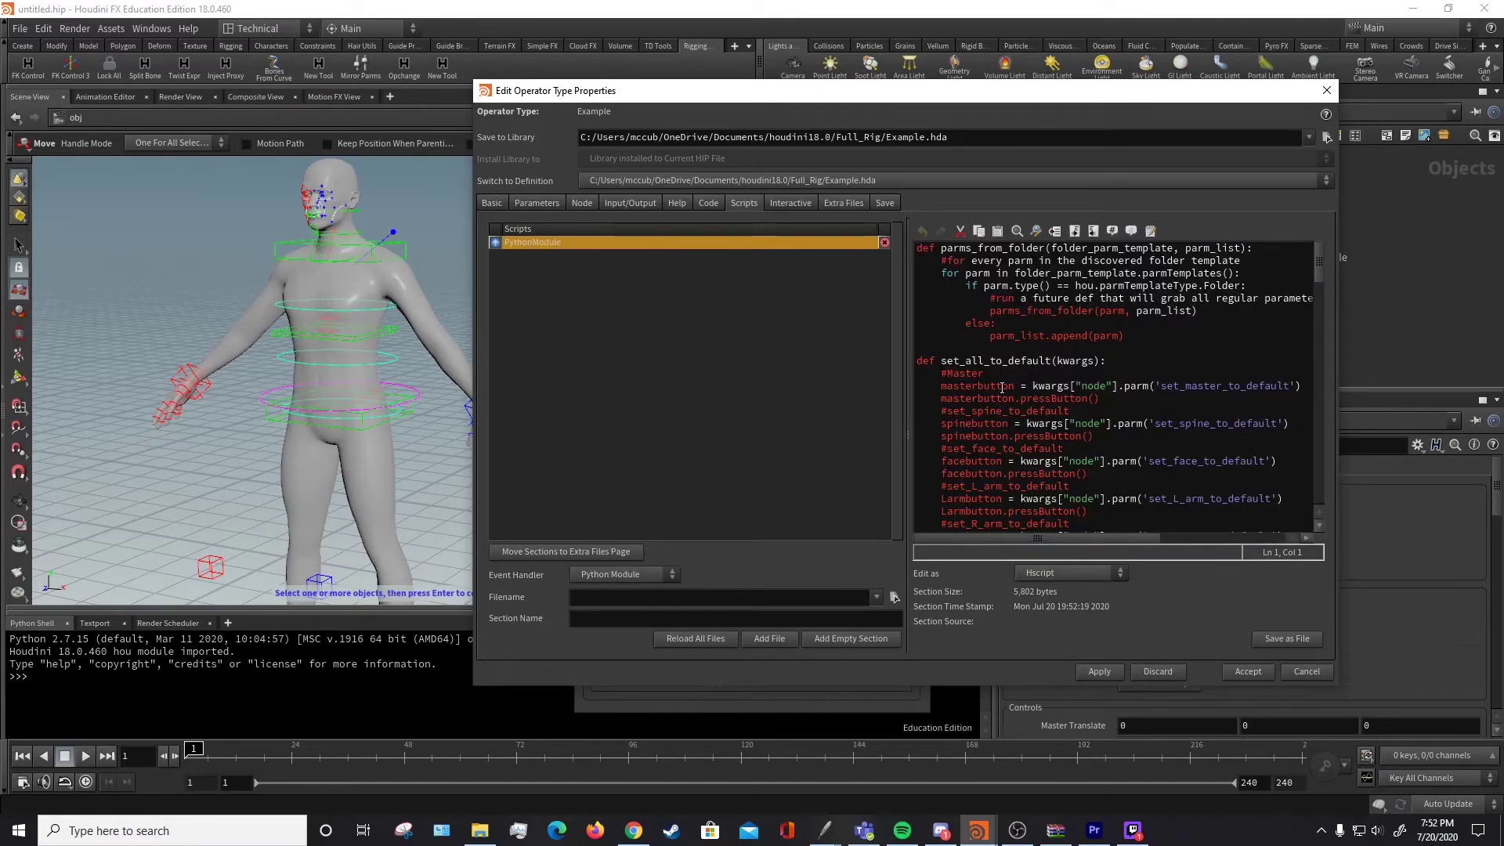
click(1326, 91)
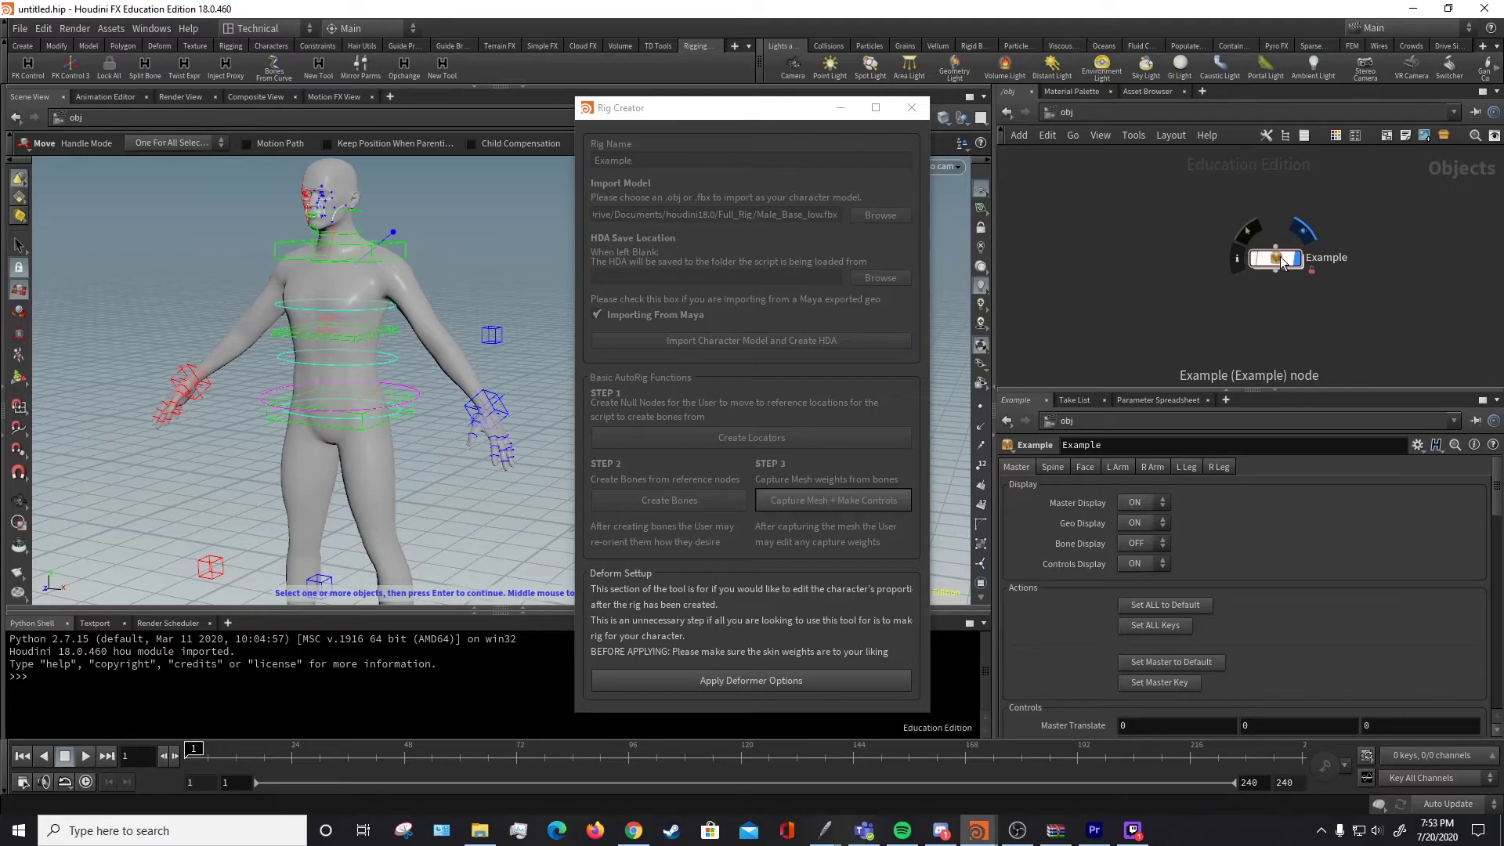
Go inside the Example asset, test the jaw control by rotating it to about -41.34 degrees around X, and undo the rotation
double_click(1276, 262)
drag(419, 461, 416, 426)
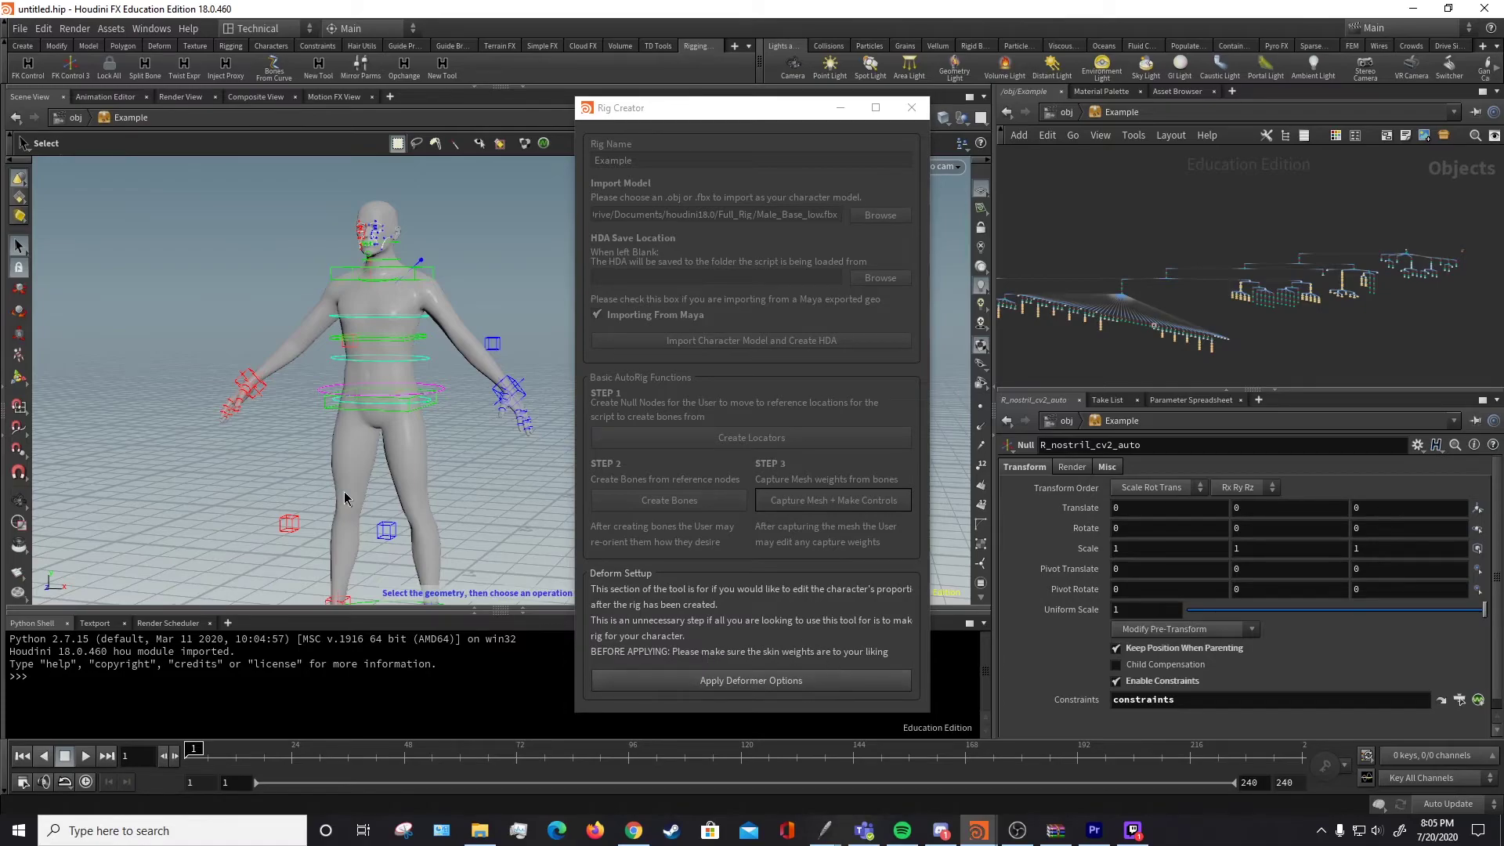
alt+middle_drag(377, 294, 430, 491)
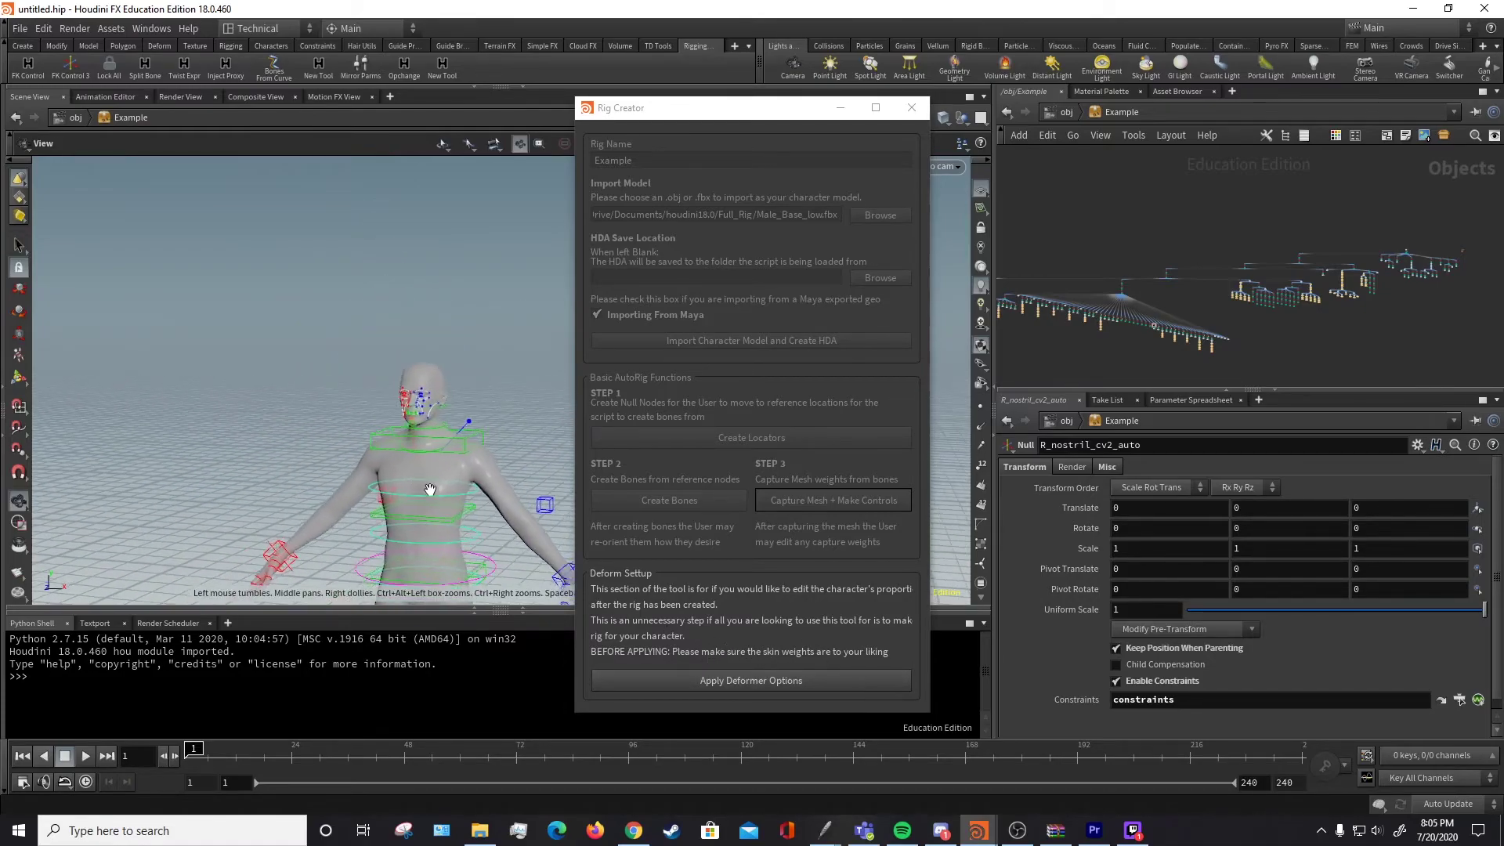
alt+right_drag(423, 345, 389, 480)
alt+drag(389, 480, 313, 452)
click(311, 452)
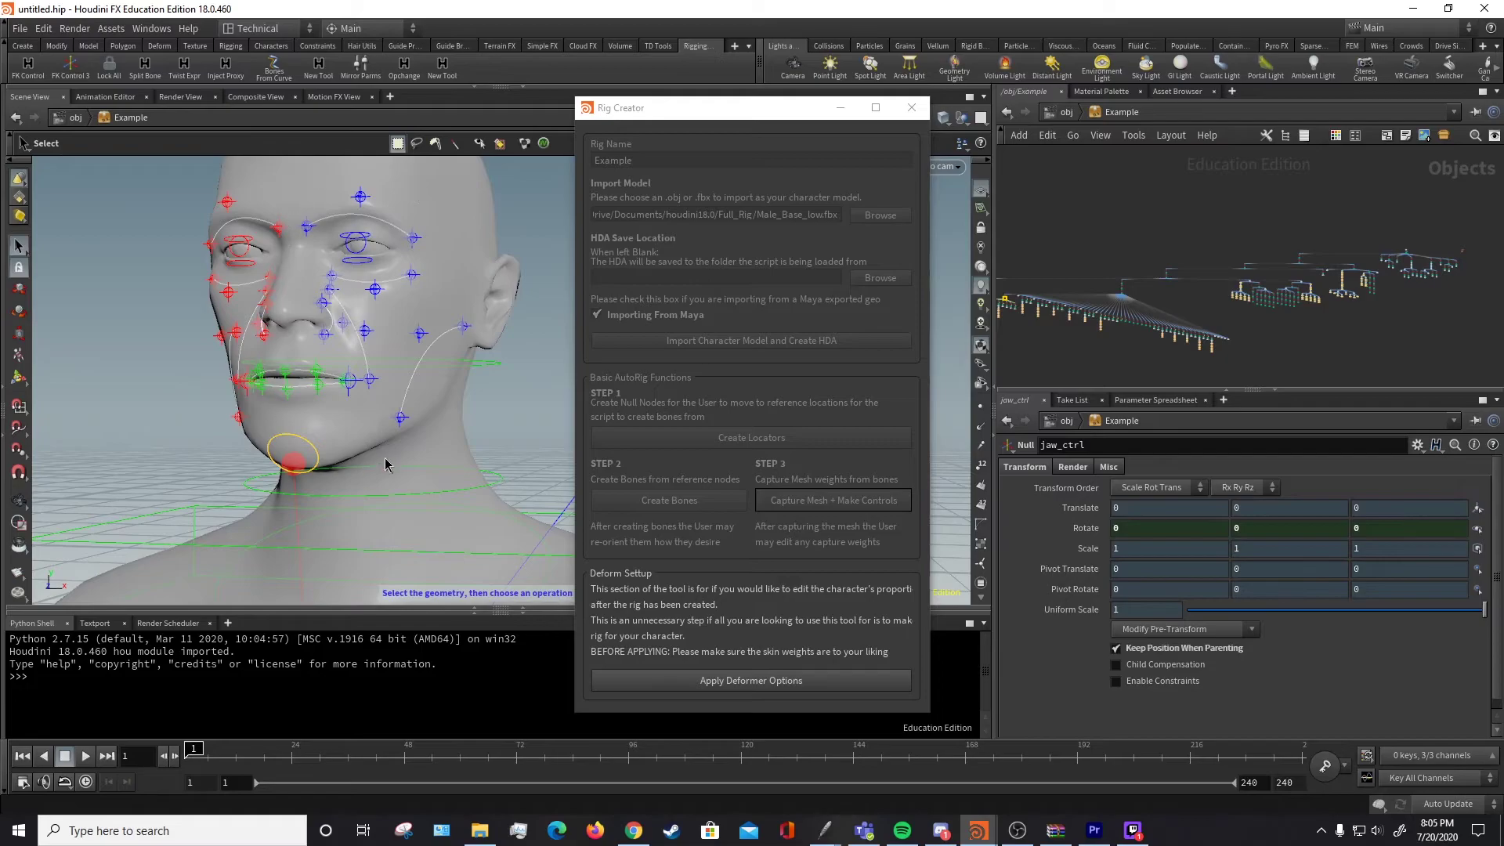
key(r)
drag(322, 335, 327, 404)
alt+drag(450, 460, 319, 463)
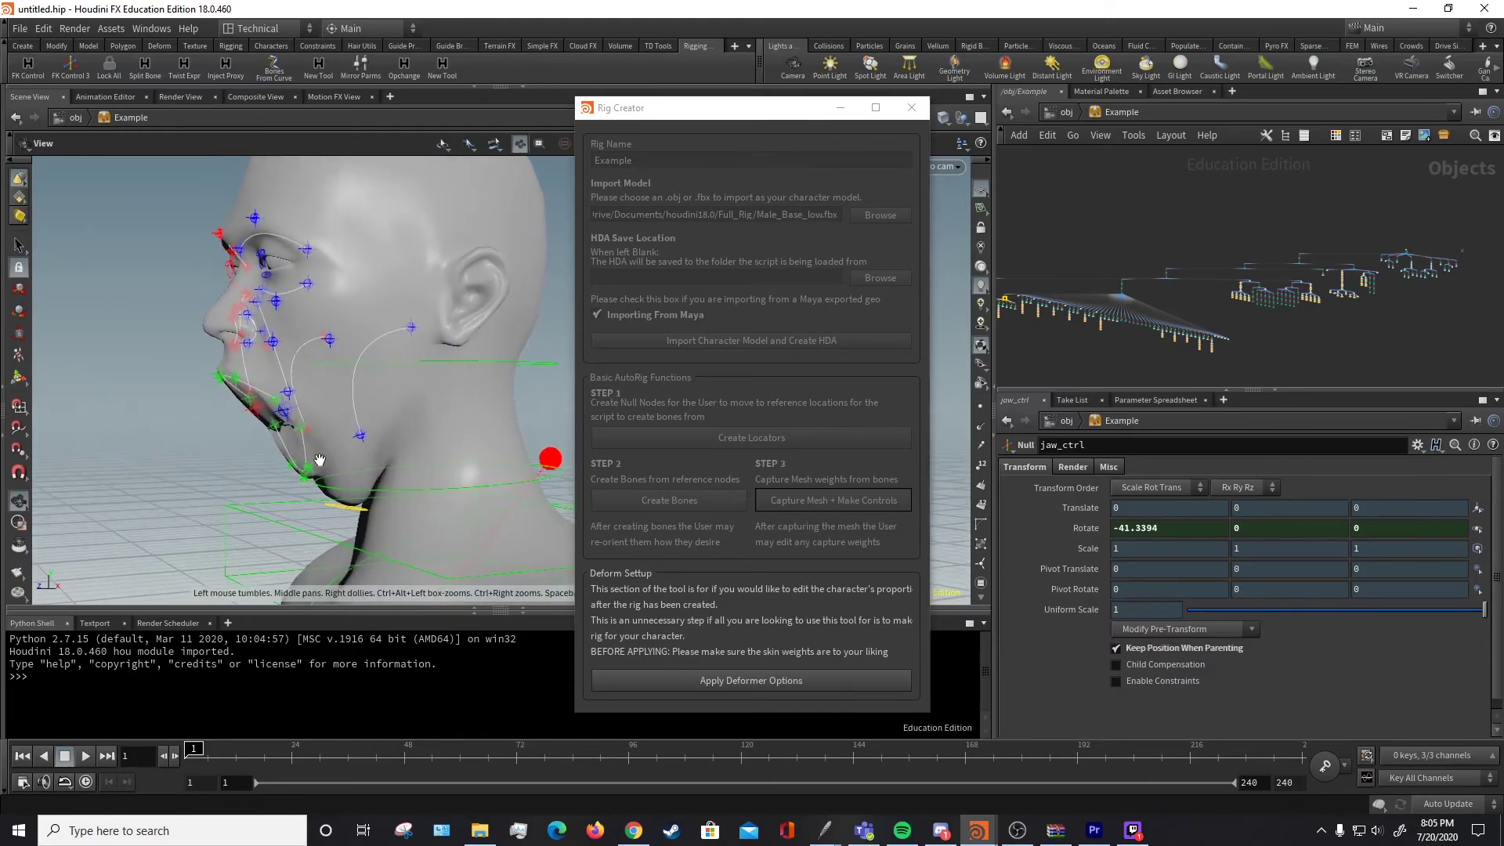
key(ctrl+z)
Review the full-body rig and apply the deformer options to it
alt+scroll(421, 462, down, 2)
alt+scroll(421, 462, down, 5)
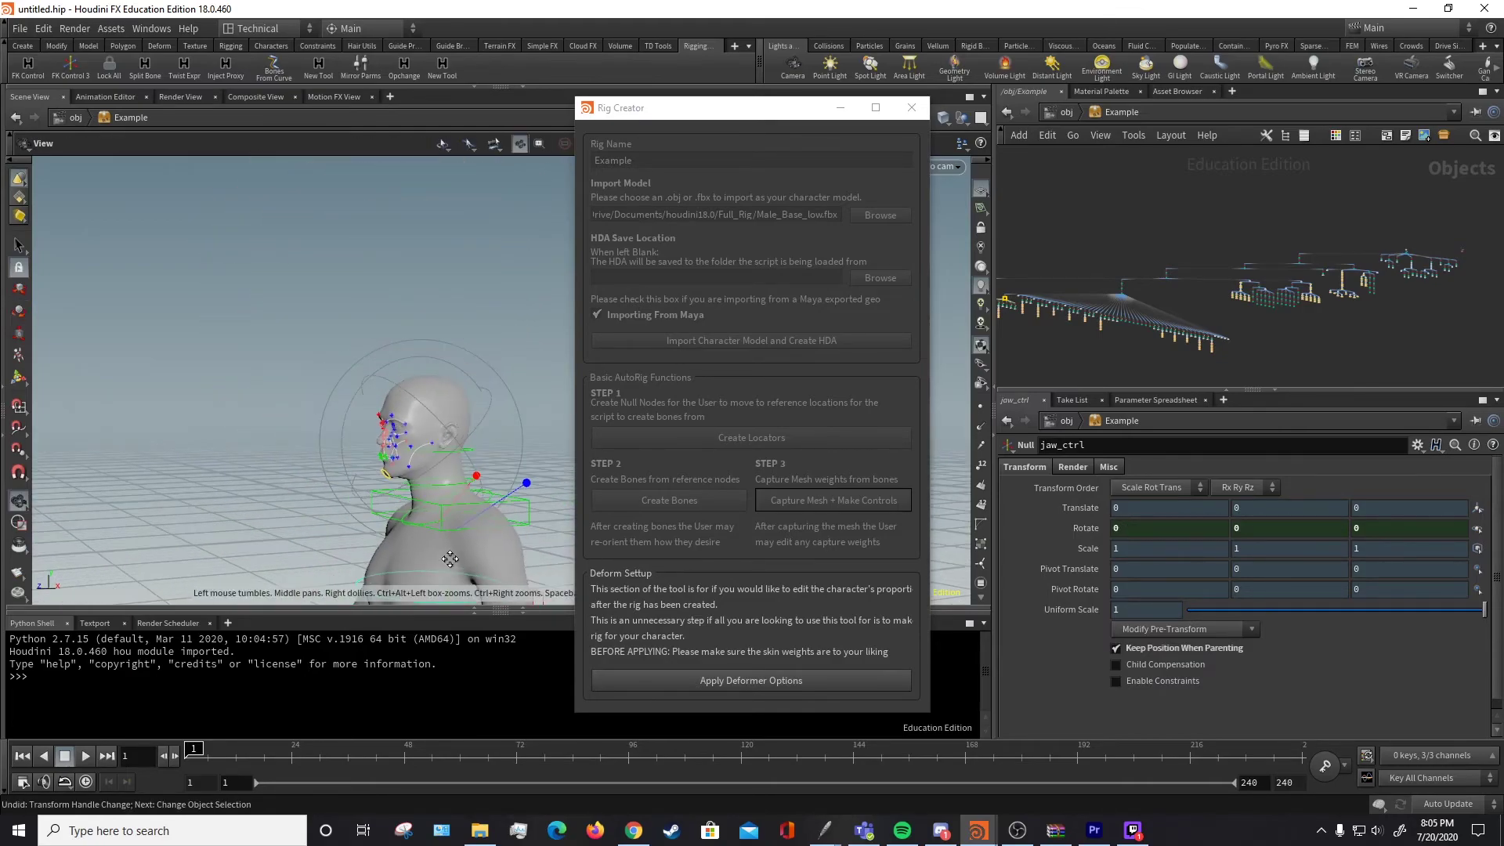
alt+middle_drag(421, 463, 388, 333)
alt+drag(329, 435, 413, 454)
alt+scroll(378, 468, up, 2)
alt+scroll(378, 469, down, 3)
alt+middle_drag(378, 468, 390, 379)
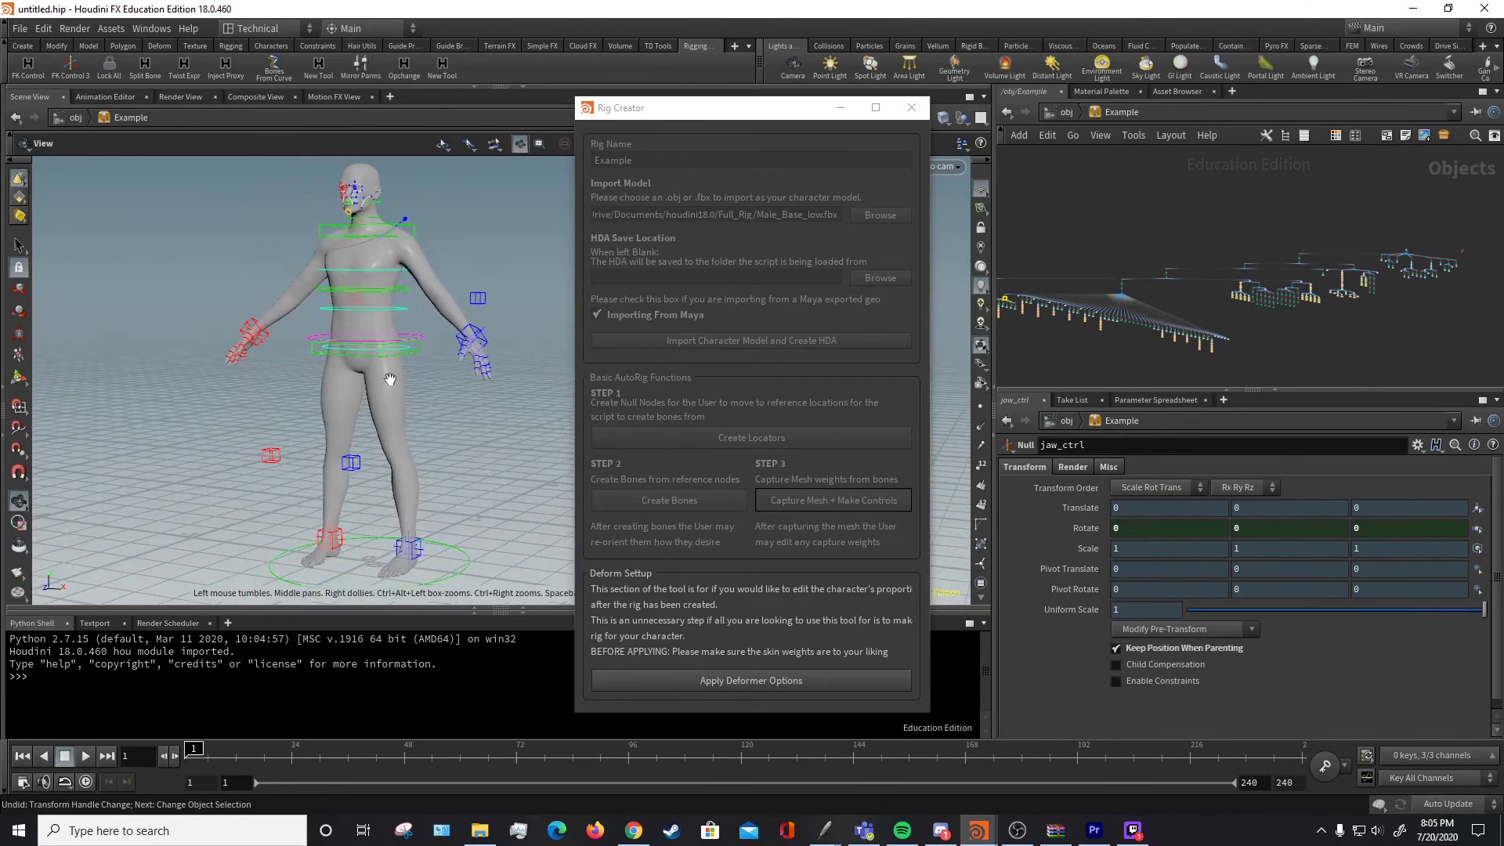
alt+drag(389, 380, 390, 430)
alt+middle_drag(390, 430, 391, 494)
alt+middle_drag(501, 398, 501, 341)
click(494, 261)
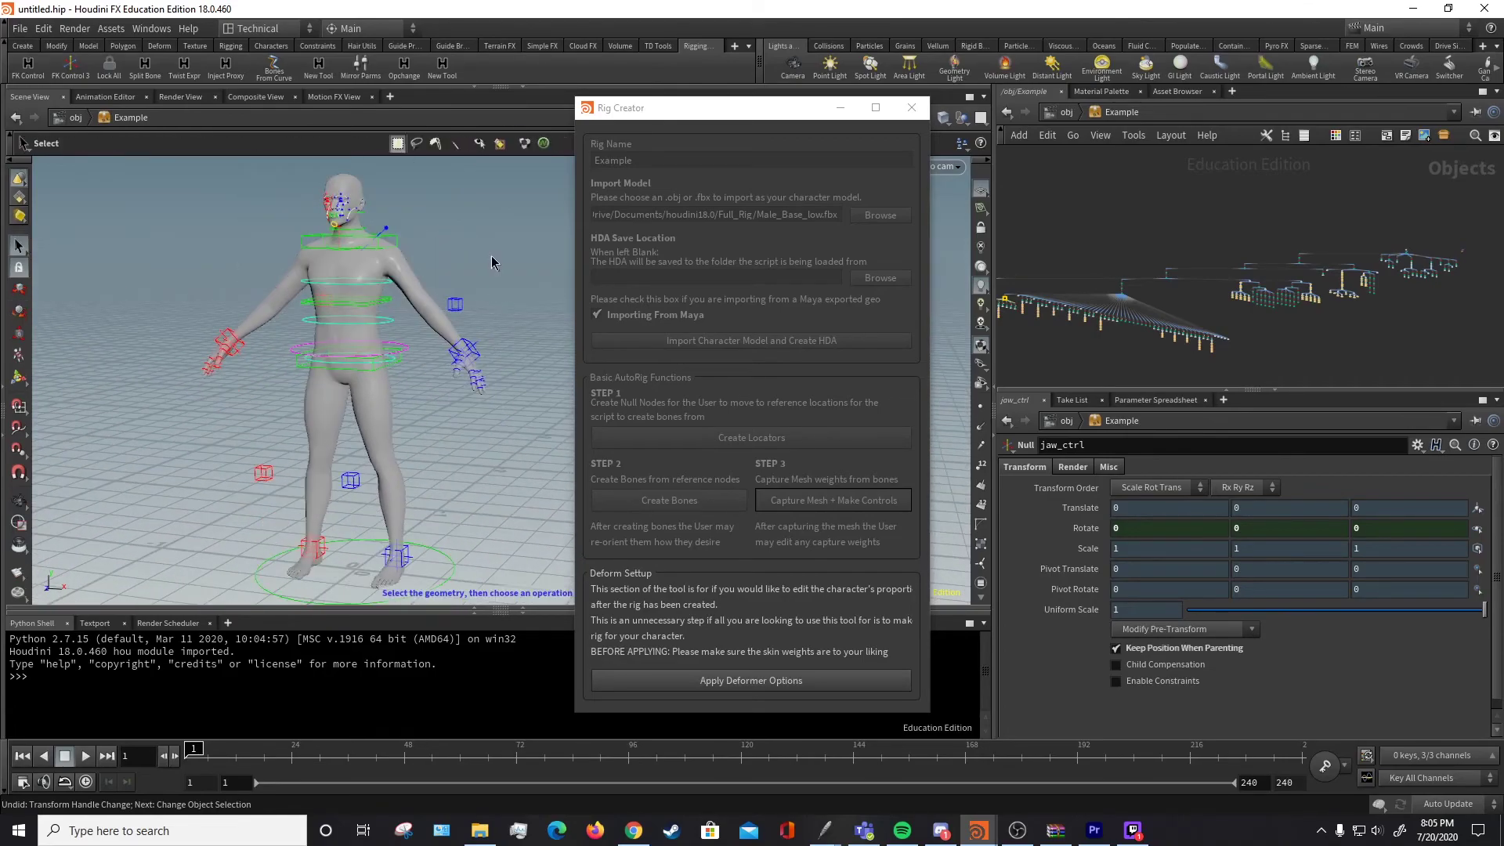
click(776, 682)
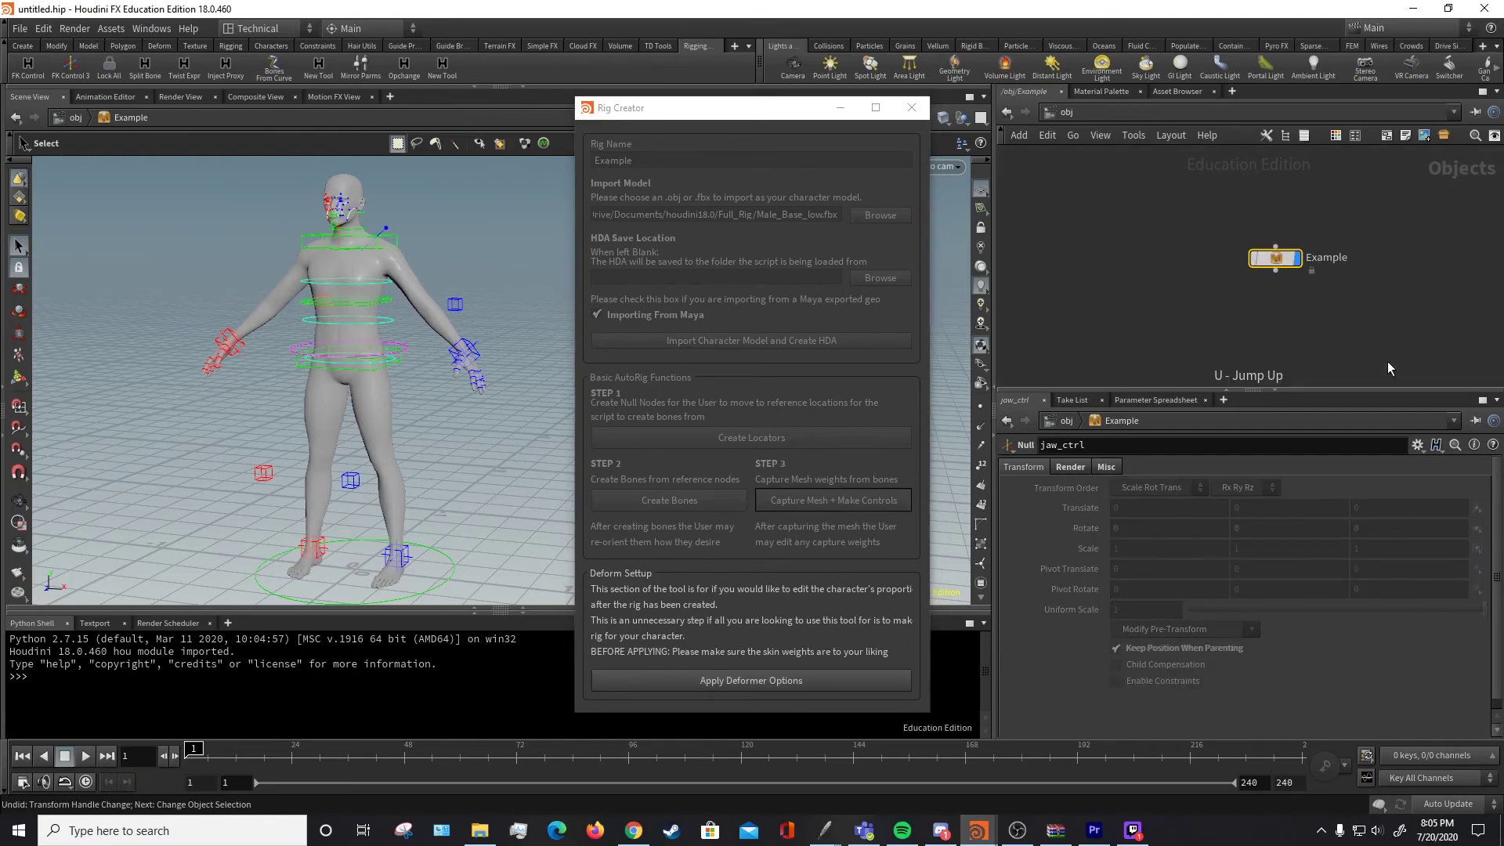
Show the Example asset's face and body deform parameters and view the deselected rig from the front
click(1252, 473)
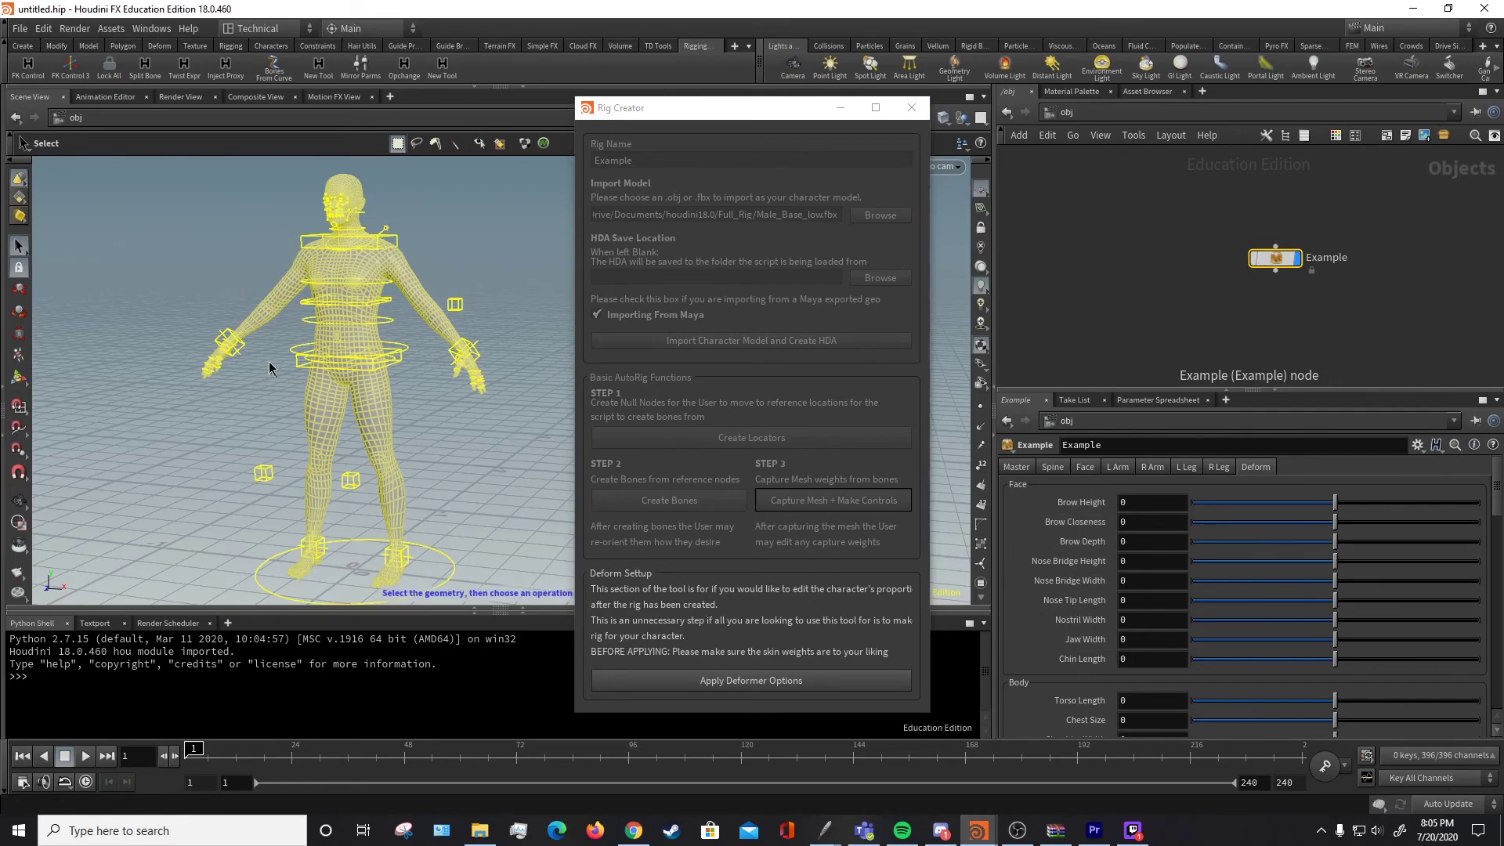
scroll(481, 263, up, 3)
key(r)
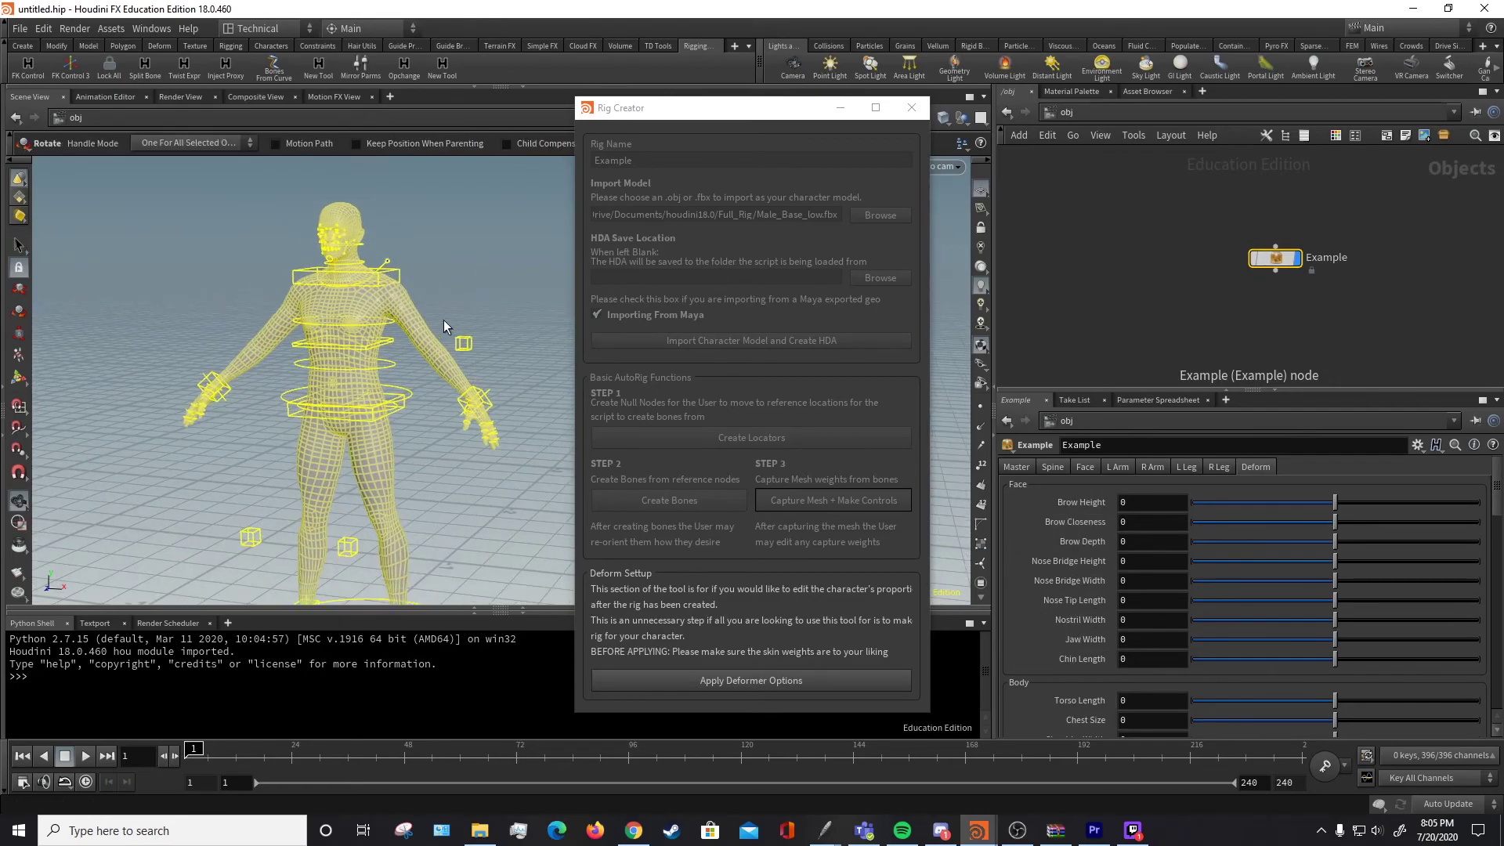
alt+drag(375, 345, 468, 360)
click(1266, 324)
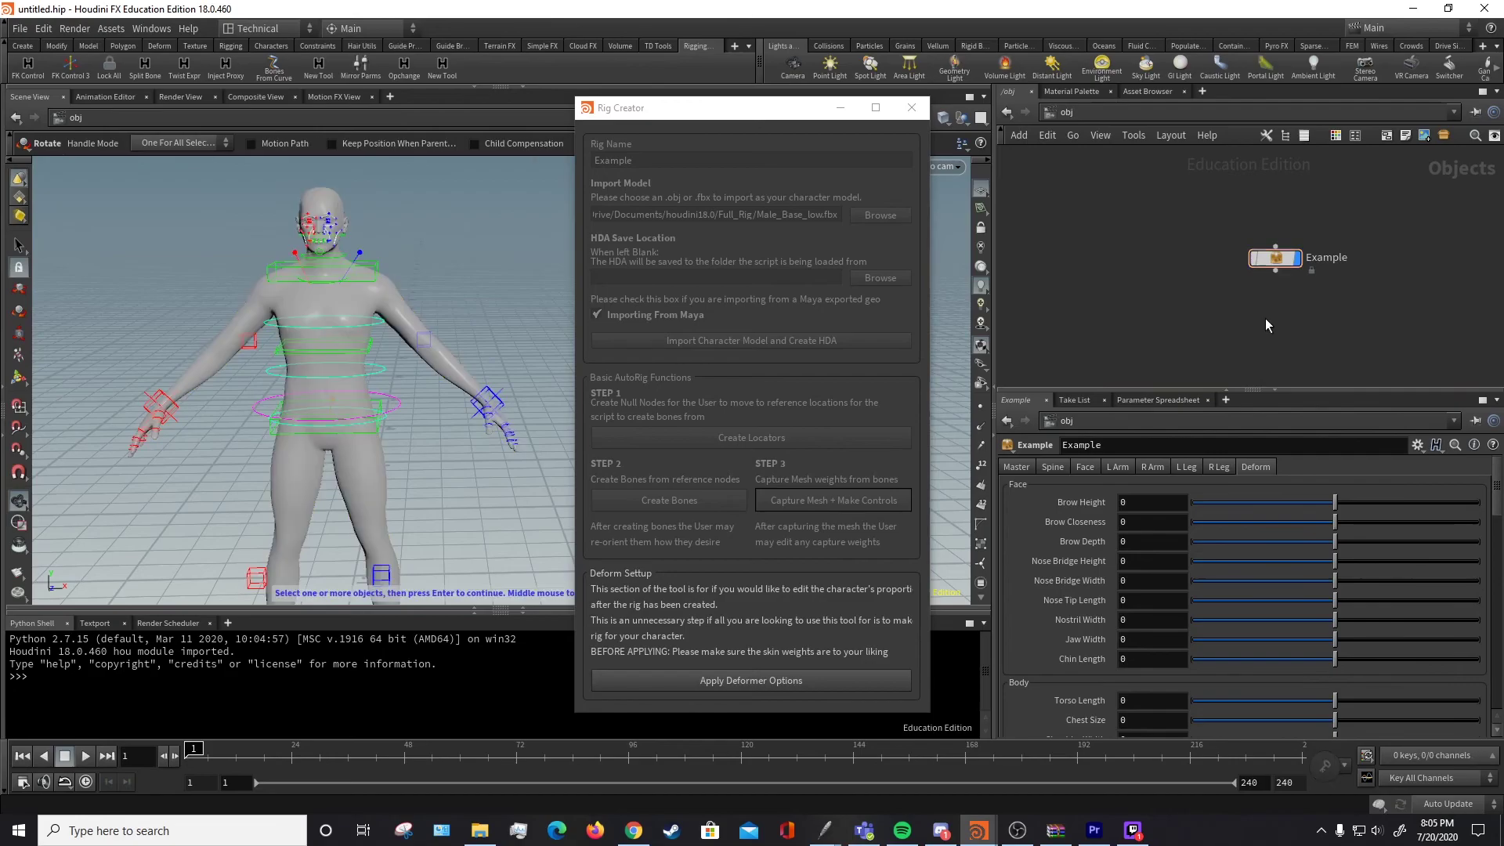
alt+drag(510, 451, 468, 459)
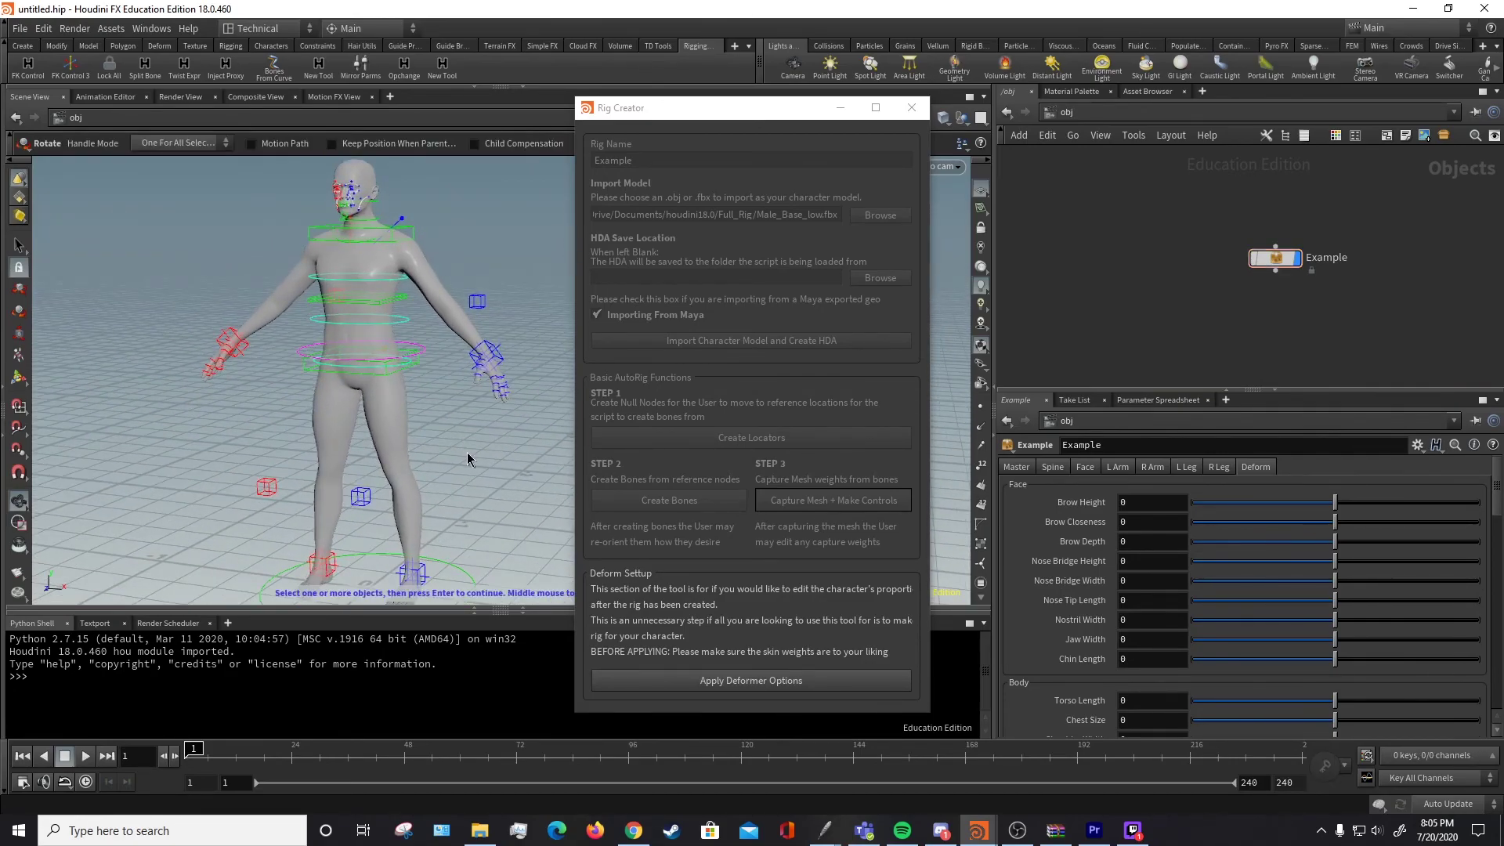